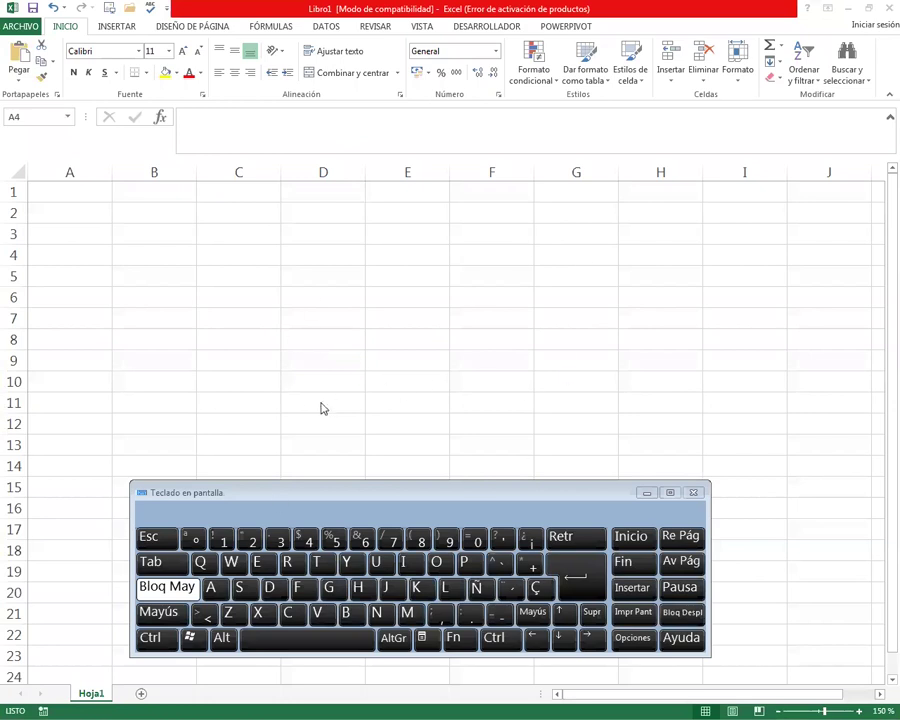
# Save the workbook on the desktop (Escritorio) as TRABAJOS OFIMATICA in the Libro de Excel (*.xlsx) format
pyautogui.click(22, 26)
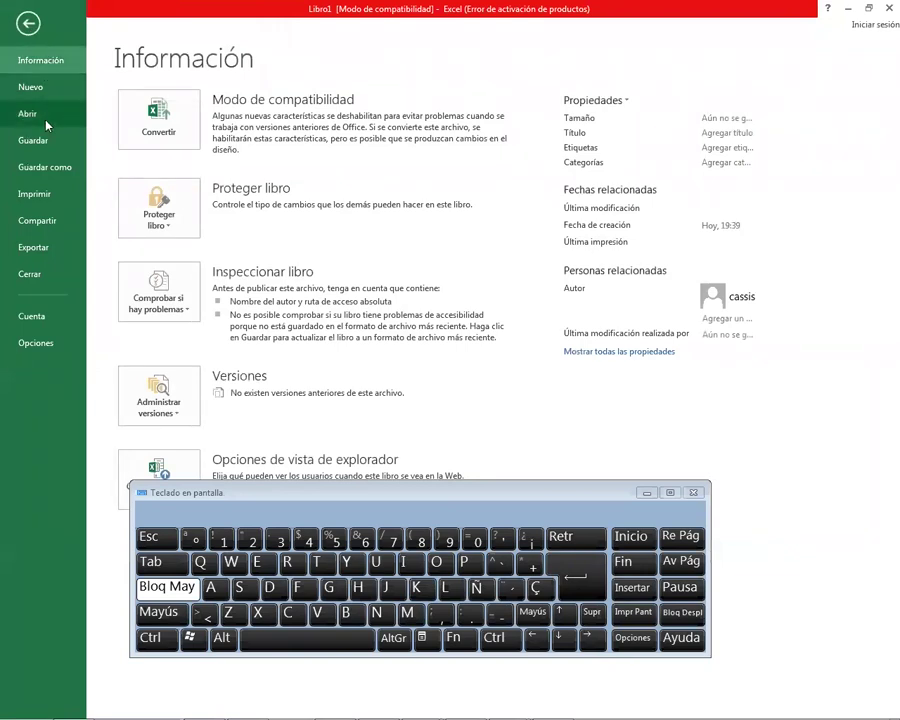
pyautogui.click(50, 167)
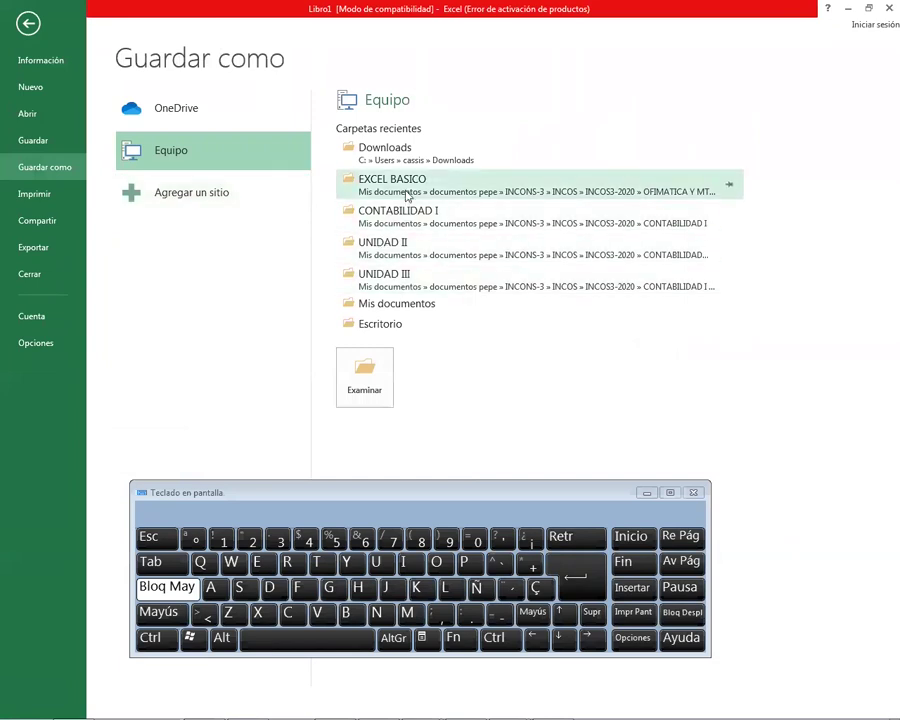
pyautogui.click(386, 326)
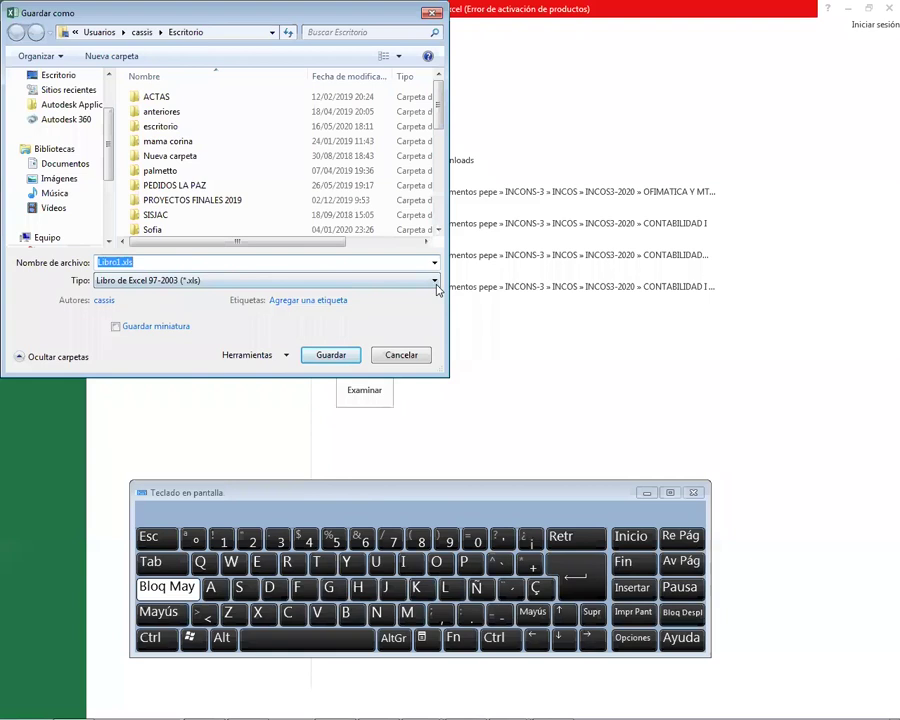
pyautogui.click(434, 281)
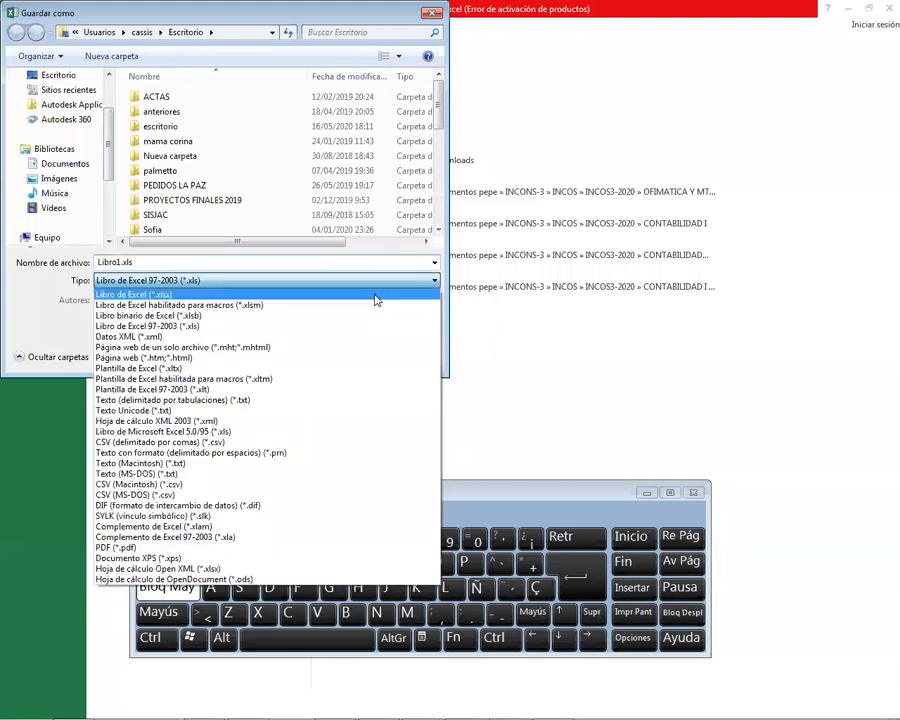
pyautogui.click(195, 297)
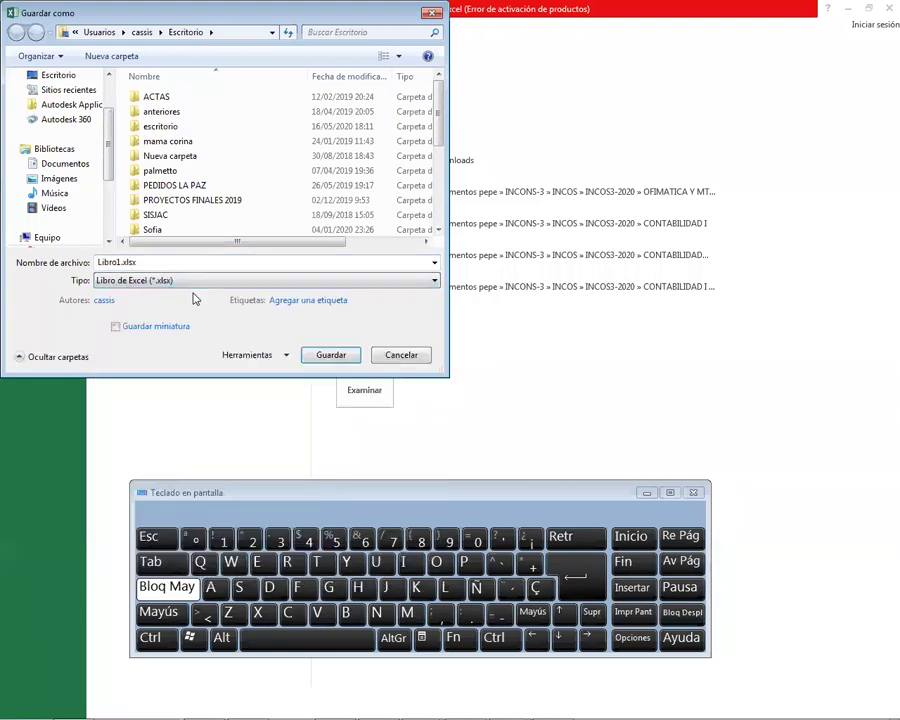
pyautogui.doubleClick(120, 262)
pyautogui.click(119, 262)
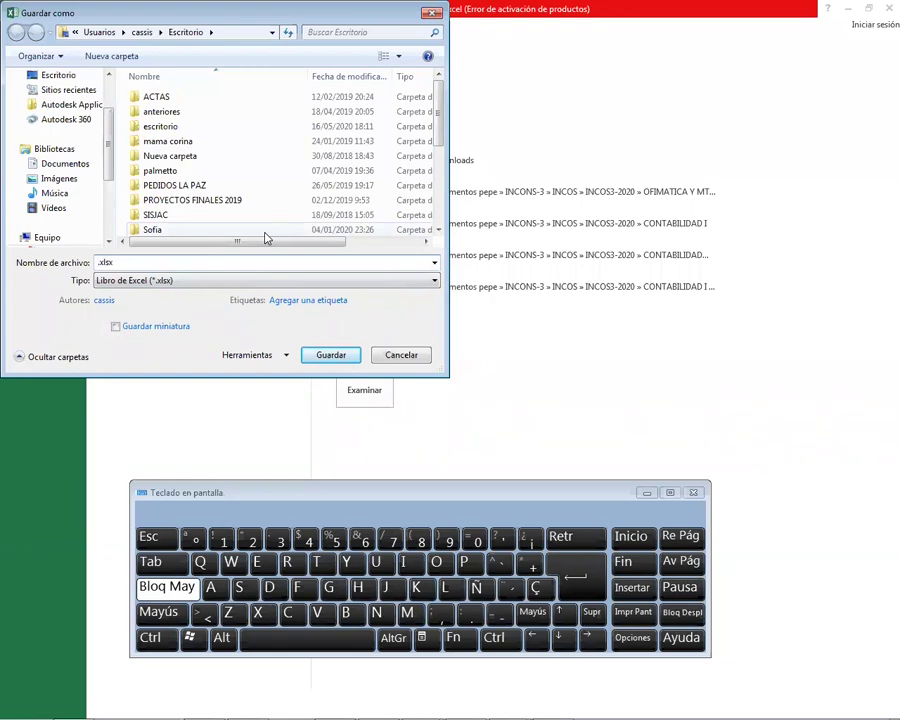
pyautogui.write('TRABAJOS OFIMATICA')
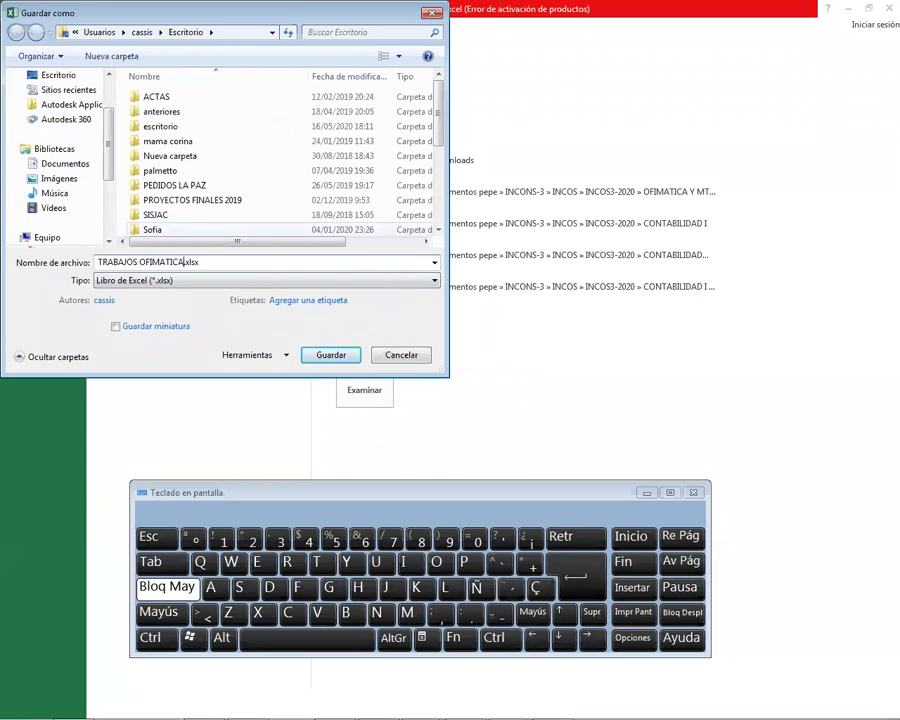
pyautogui.click(321, 358)
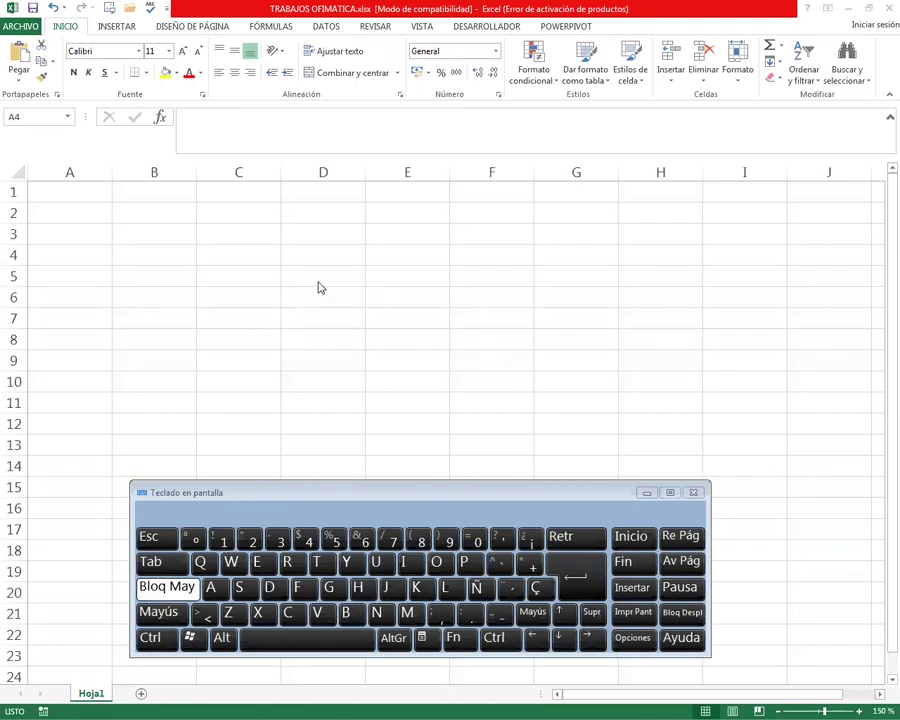
# Create two new blank workbooks and close both, returning to TRABAJOS OFIMATICA.xlsx
pyautogui.click(663, 34)
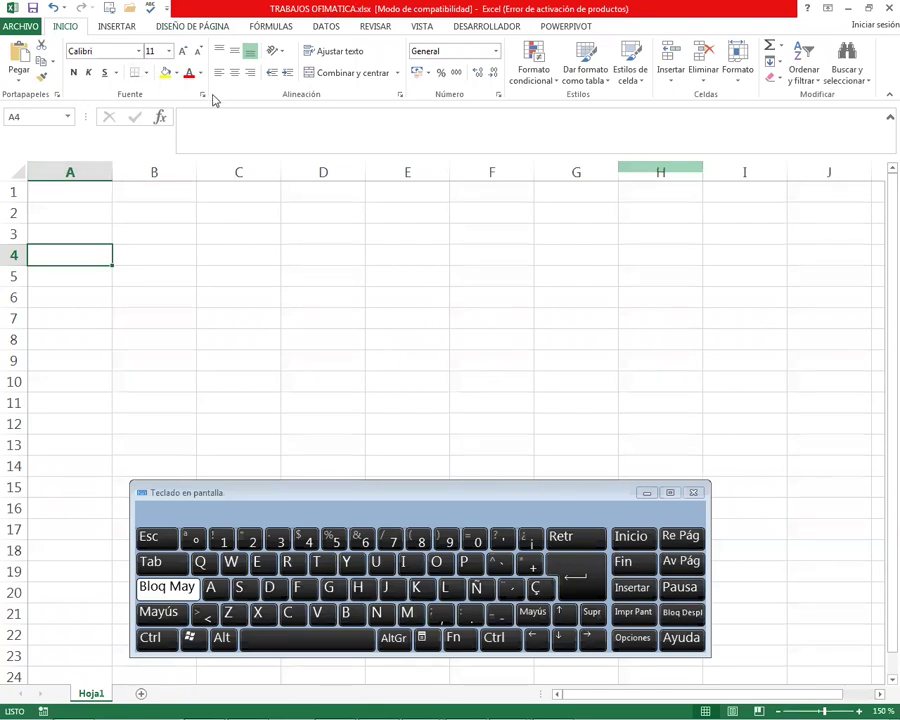
pyautogui.click(26, 27)
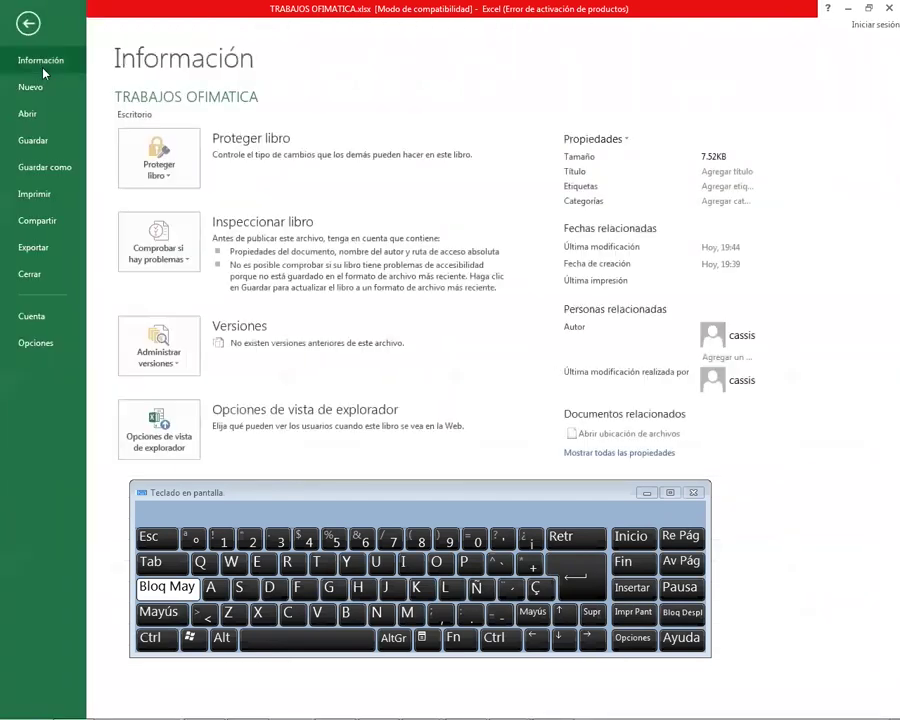
pyautogui.click(30, 87)
pyautogui.click(176, 264)
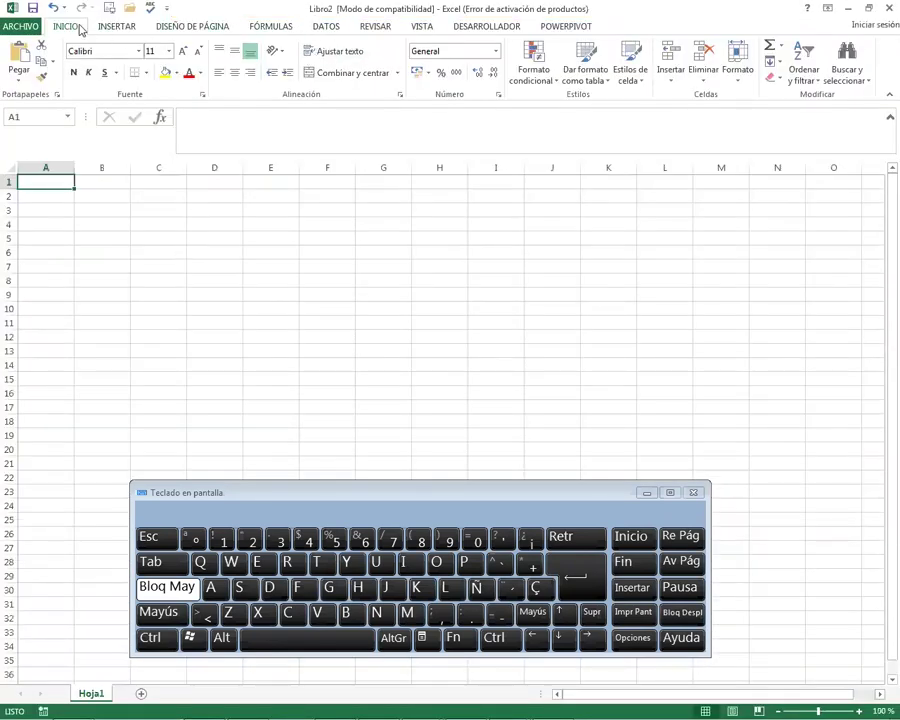
pyautogui.click(22, 26)
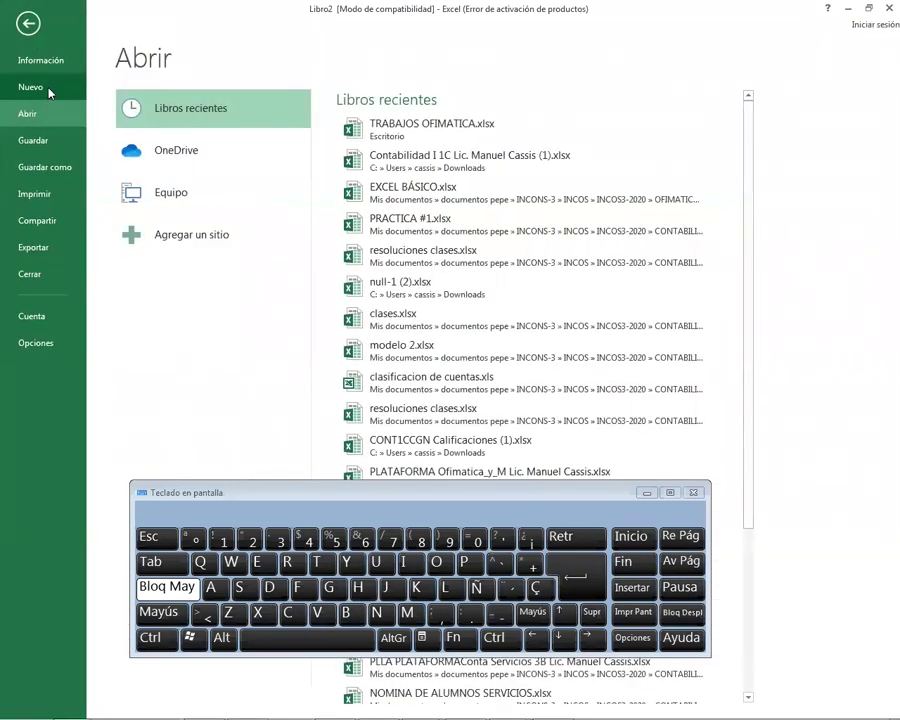
pyautogui.click(46, 87)
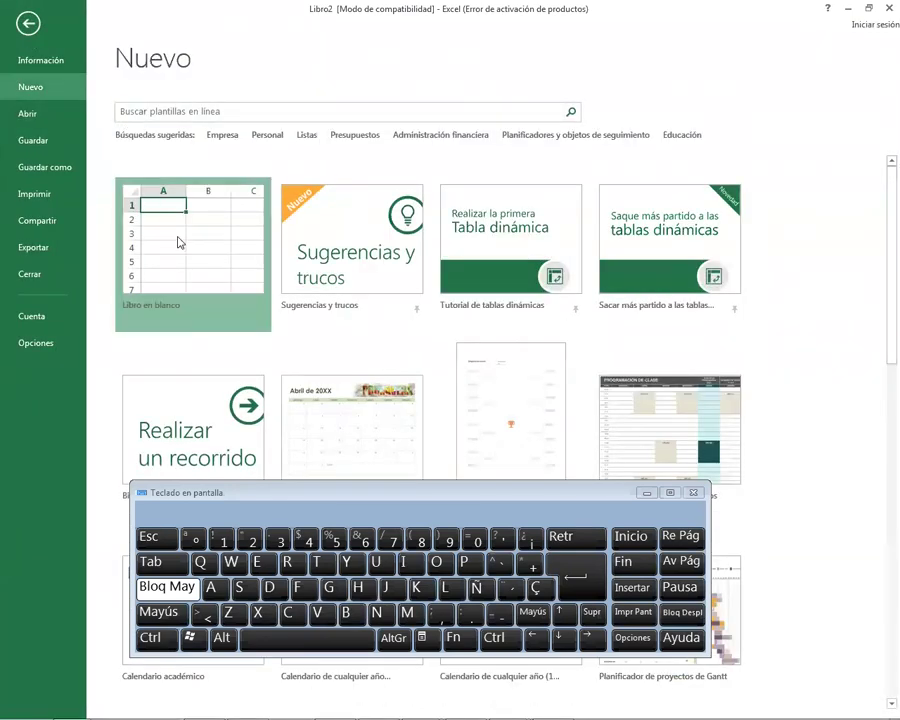
pyautogui.click(178, 236)
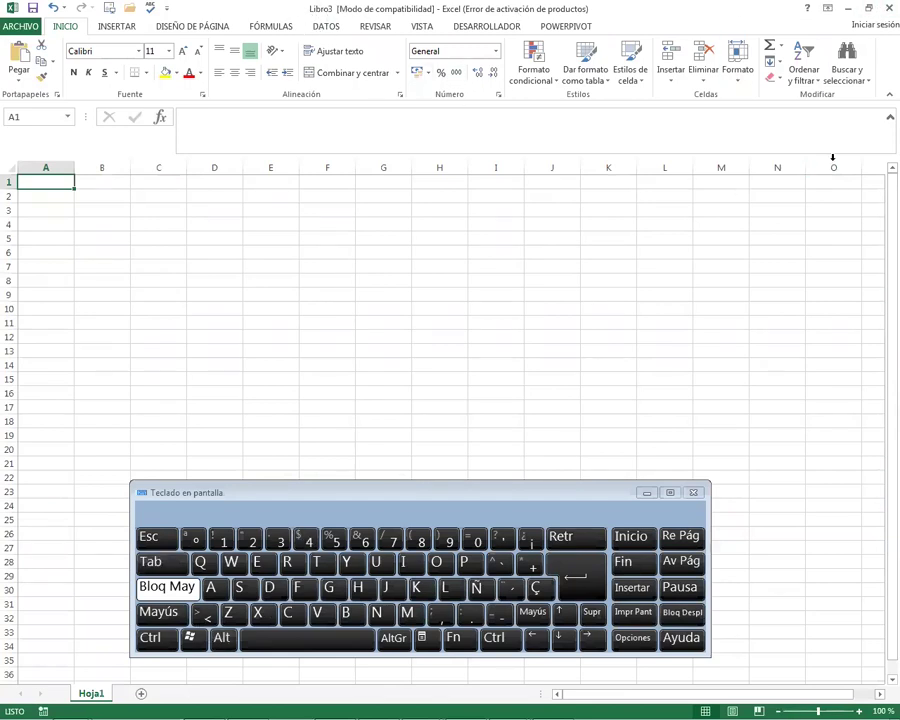
pyautogui.click(887, 9)
pyautogui.click(884, 9)
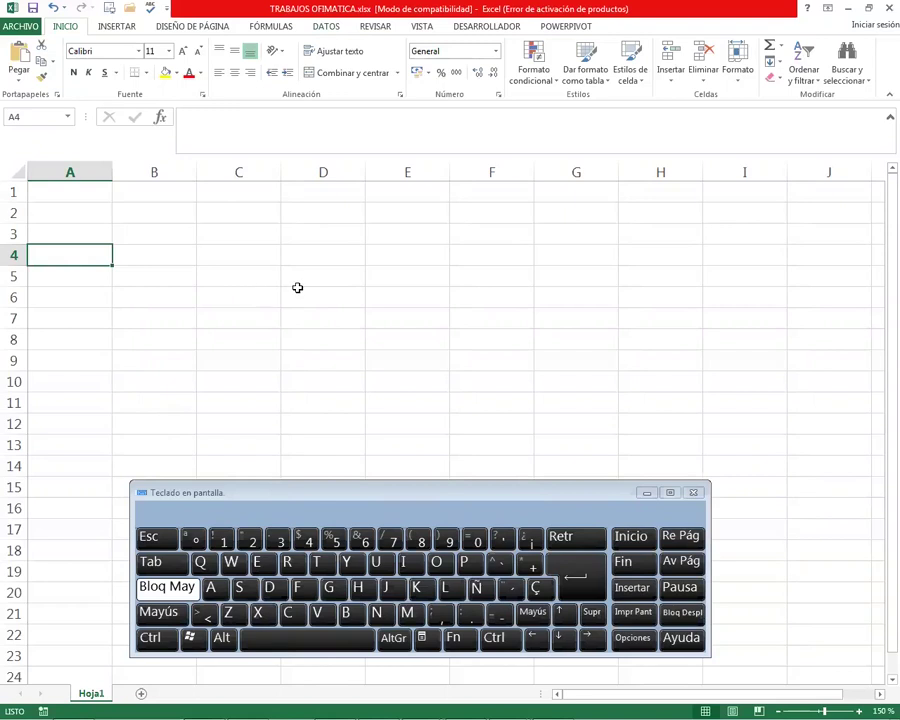
# Add seven new worksheets after Hoja1 and minimize the on-screen keyboard
pyautogui.click(141, 697)
pyautogui.click(185, 695)
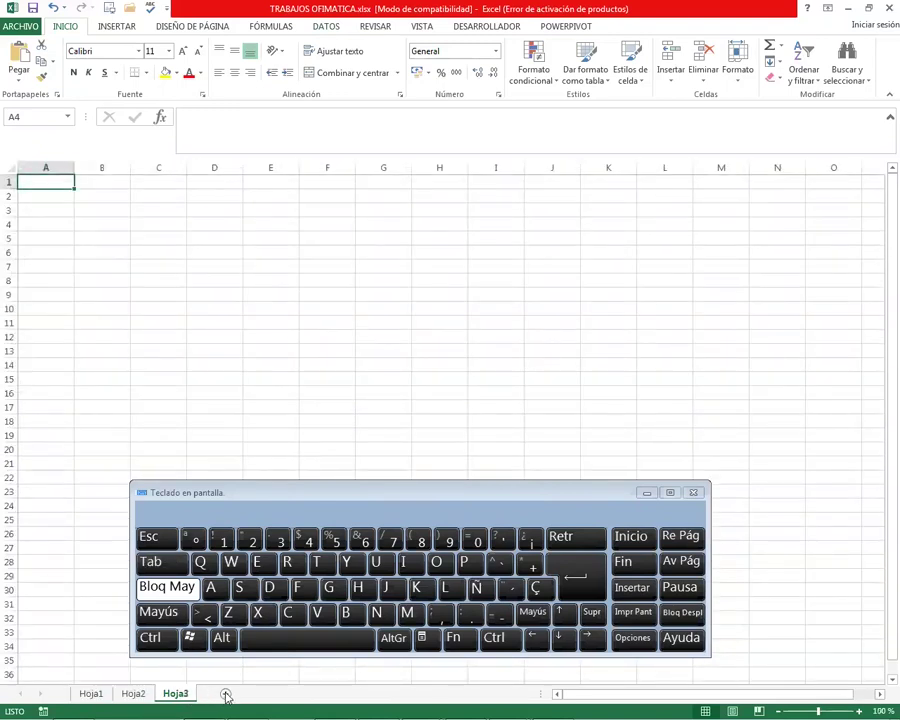
pyautogui.click(226, 695)
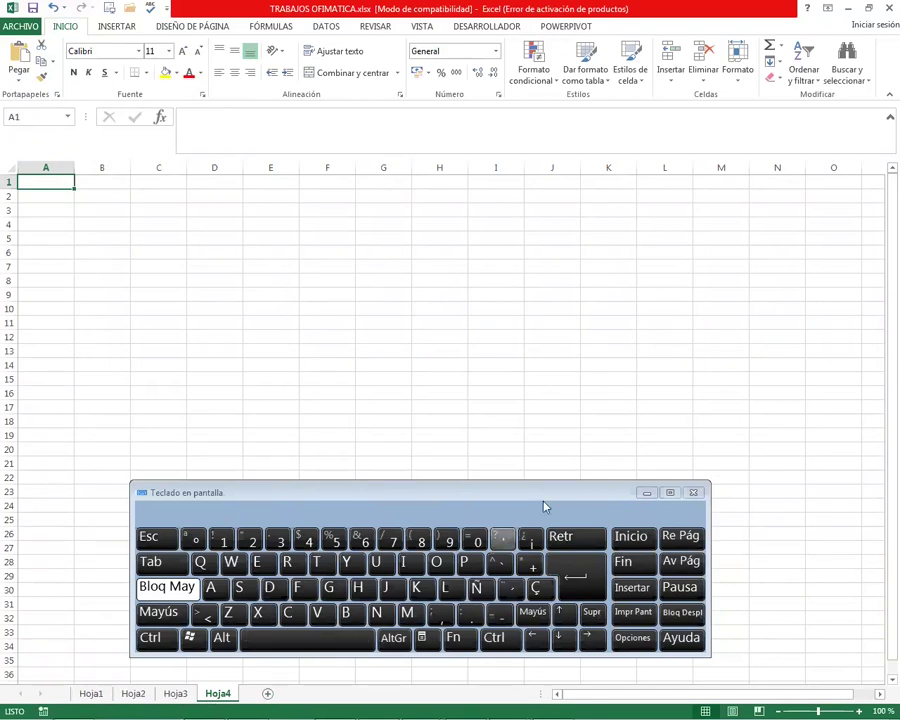
pyautogui.click(646, 492)
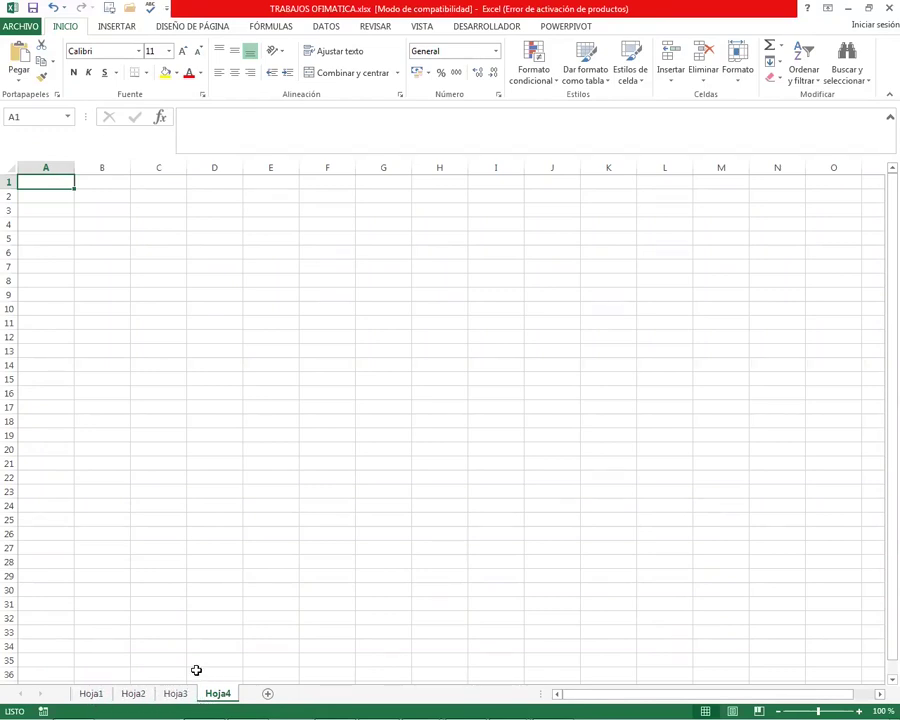
pyautogui.click(268, 694)
pyautogui.click(311, 694)
pyautogui.click(353, 694)
pyautogui.click(395, 694)
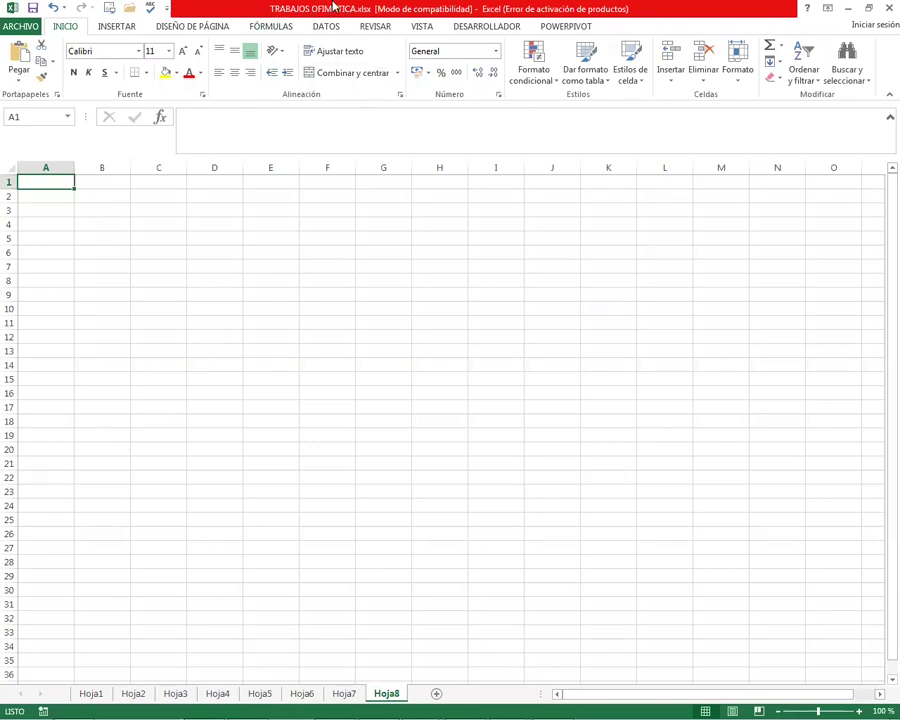
# Rename the first worksheet, Hoja1, as EJ1.1
pyautogui.rightClick(99, 697)
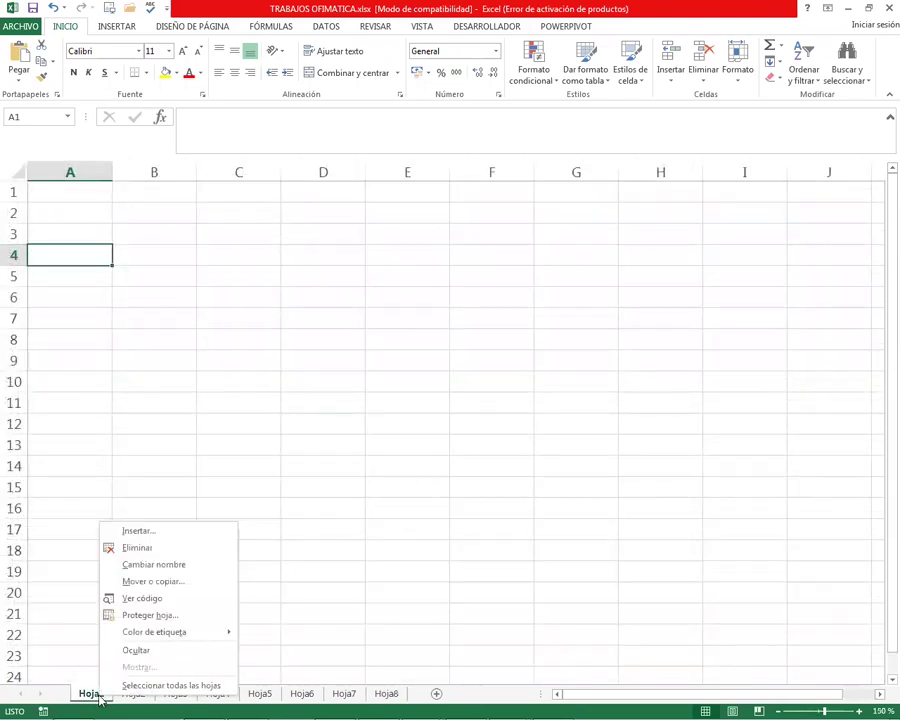
pyautogui.click(169, 565)
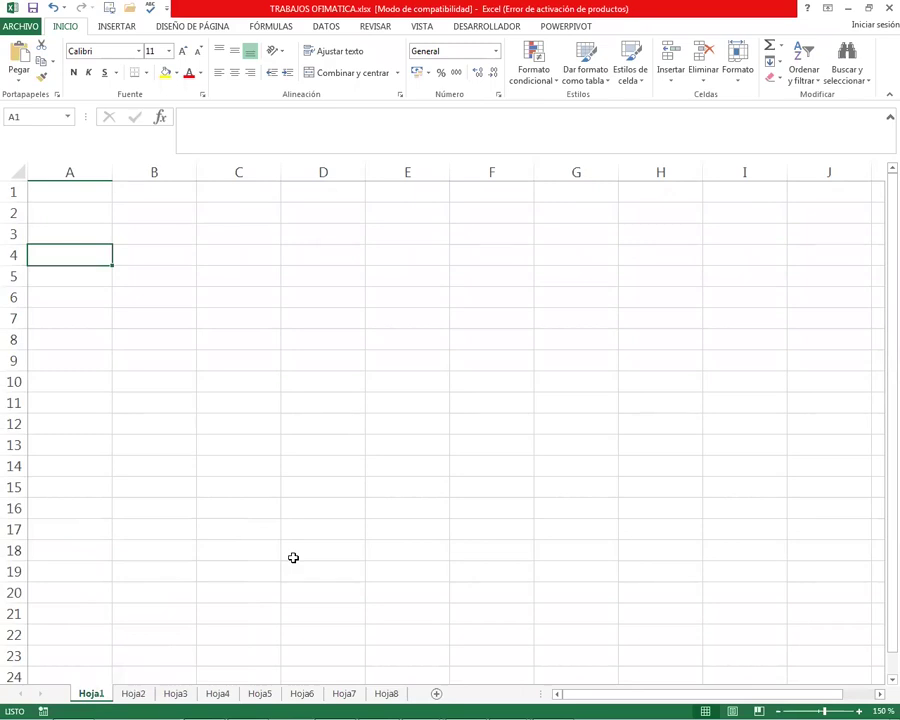
pyautogui.write('EJ1.1.')
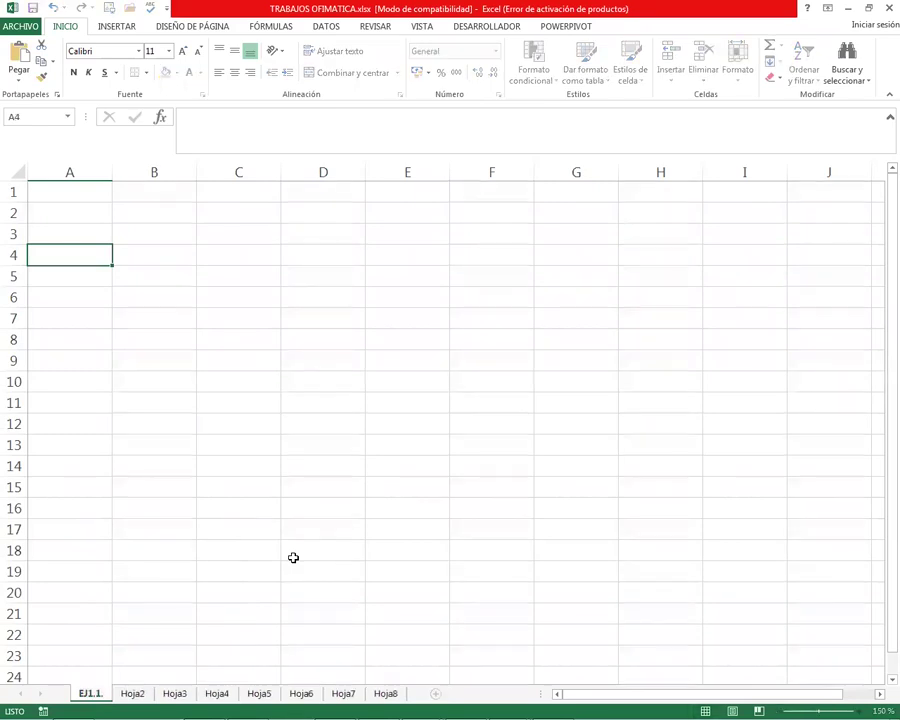
pyautogui.click(273, 576)
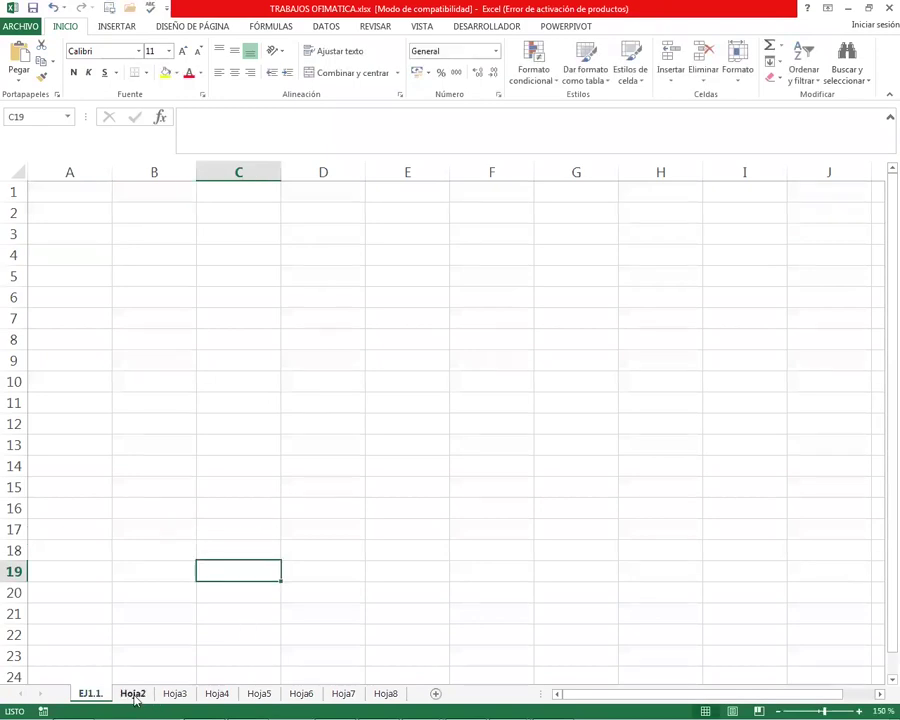
# Enlarge the view of worksheet Hoja2 to 160 %
pyautogui.click(132, 694)
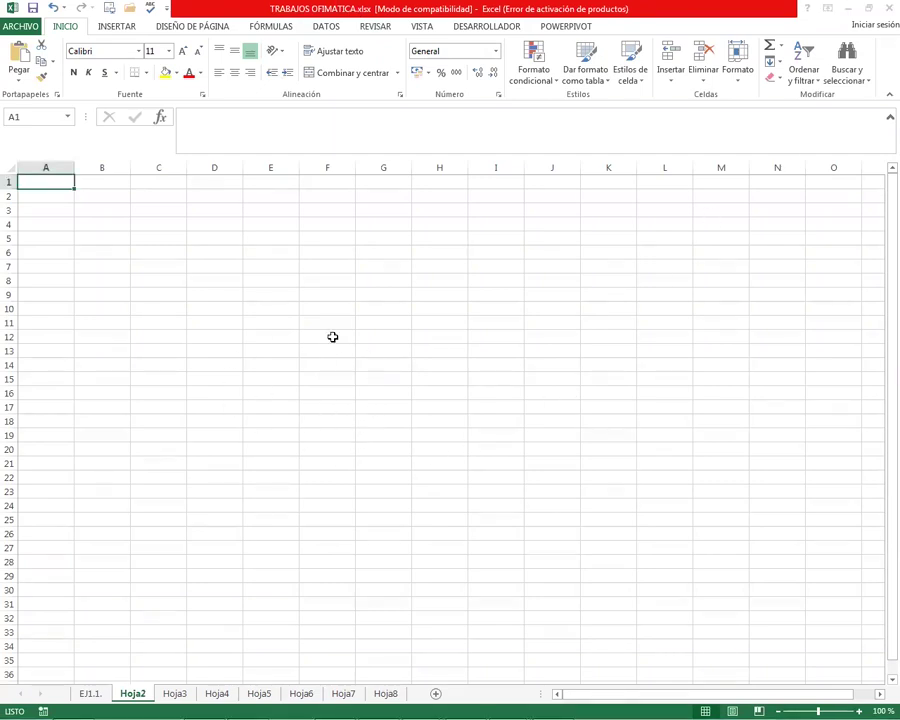
pyautogui.click(859, 711)
pyautogui.click(859, 711)
pyautogui.click(859, 711)
pyautogui.click(859, 711)
pyautogui.click(859, 711)
pyautogui.click(859, 711)
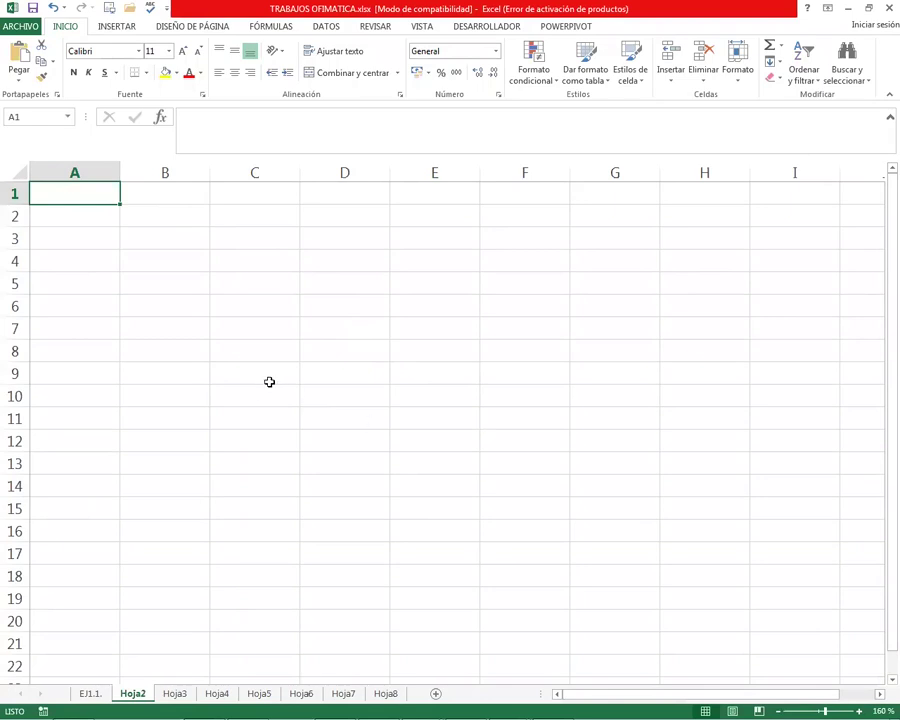
# Highlight columns A, B and C one at a time, and select single cells such as C7, D1 and E9
pyautogui.click(243, 320)
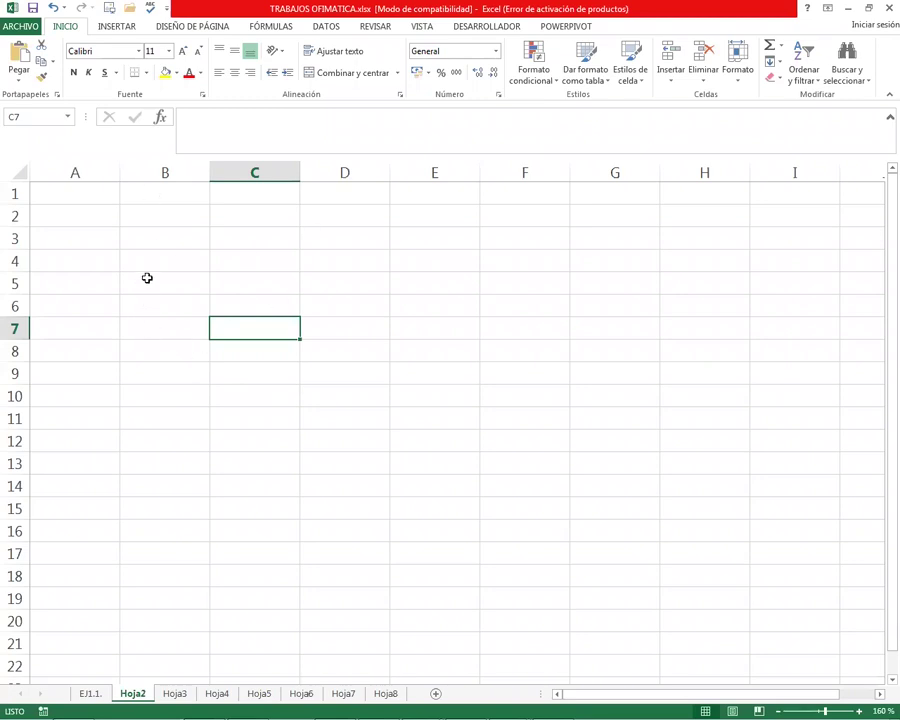
pyautogui.click(82, 174)
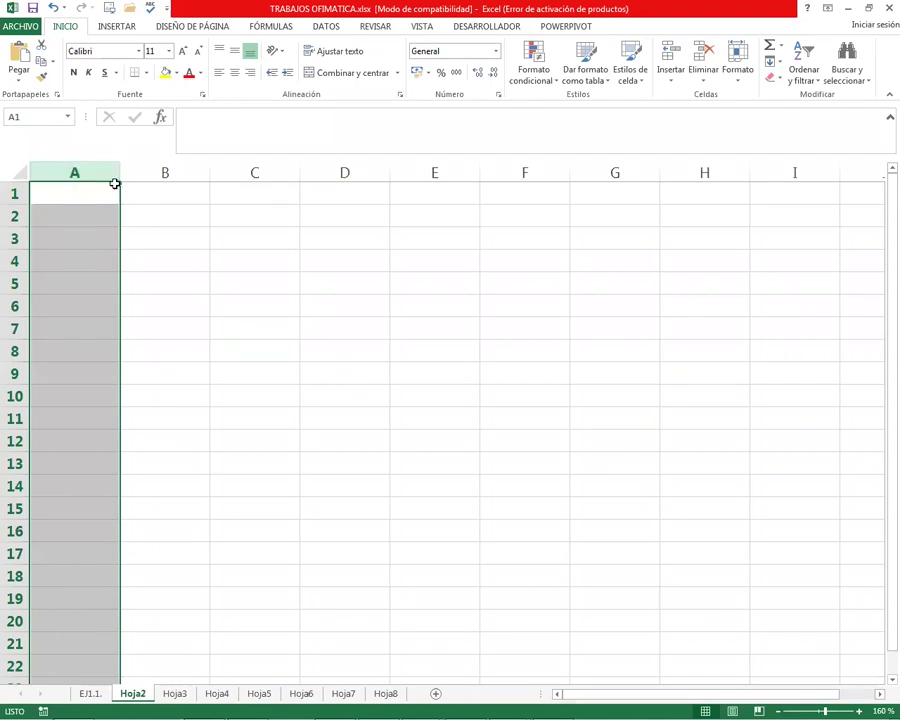
pyautogui.click(147, 175)
pyautogui.click(252, 174)
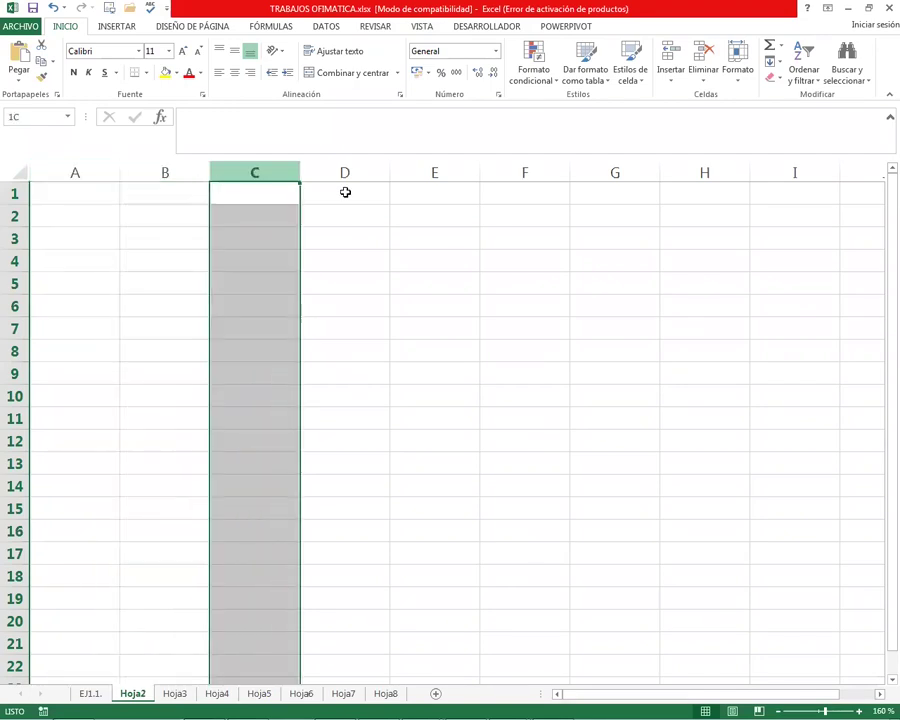
pyautogui.click(366, 198)
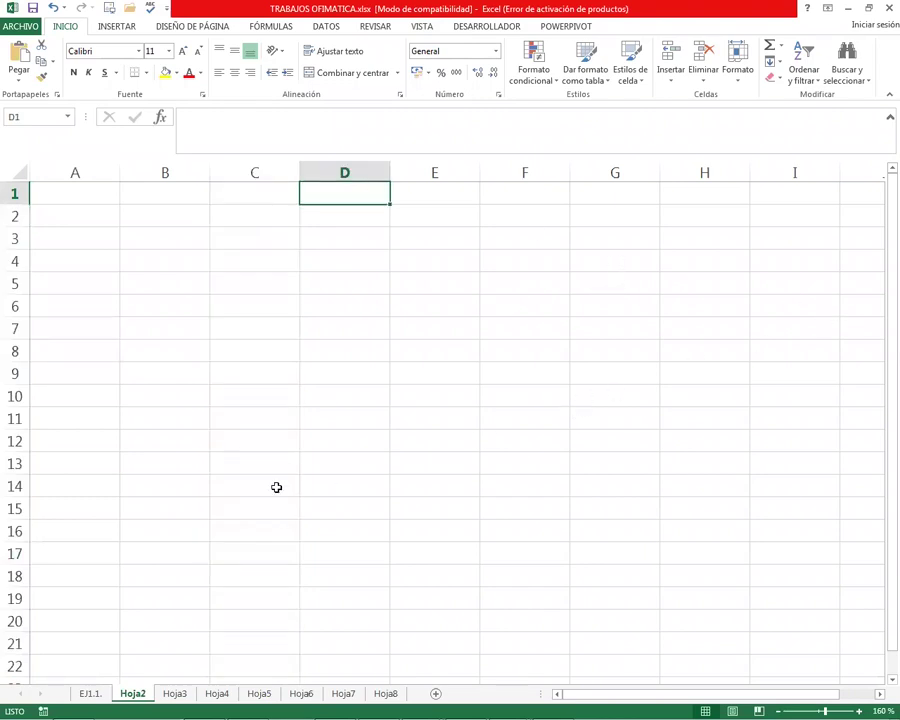
pyautogui.click(417, 374)
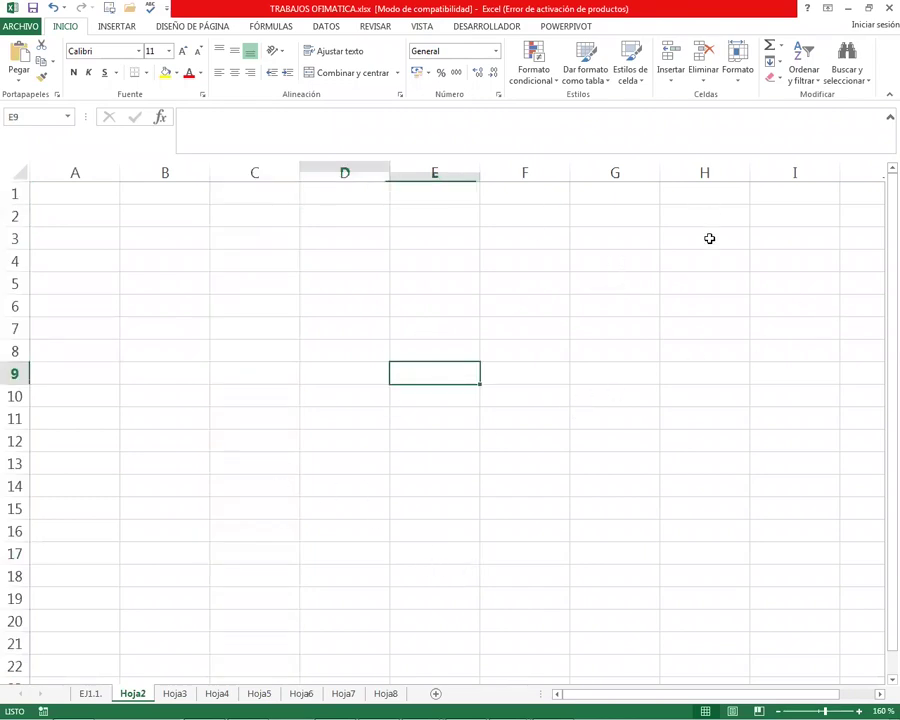
# Examine how the column lettering continues past Z by moving along row 10 to column BF, and return to cell A1
pyautogui.moveTo(635, 699); pyautogui.dragTo(787, 686)
pyautogui.click(622, 394)
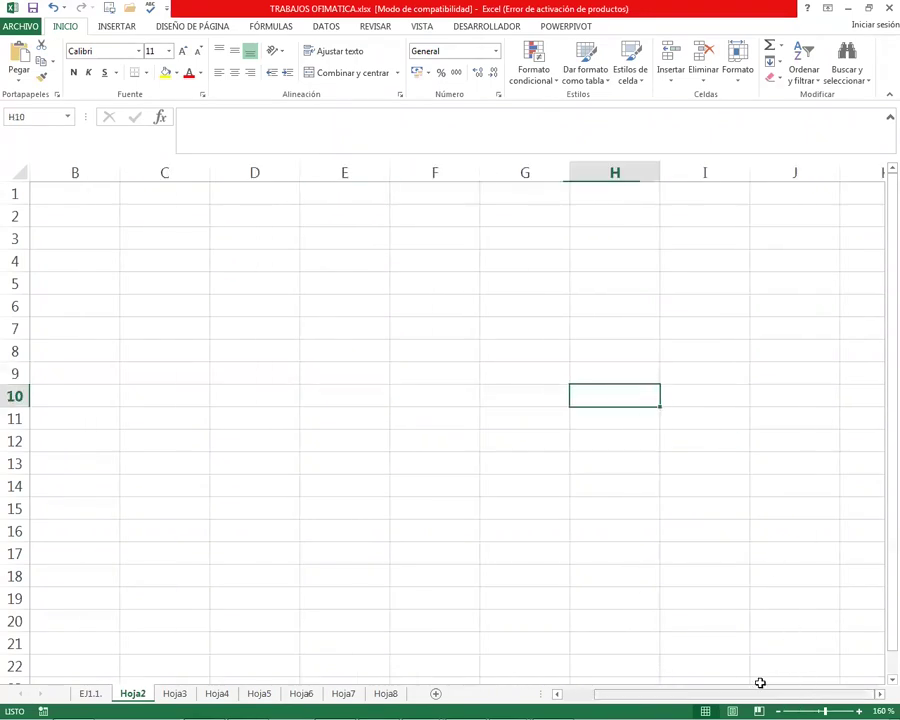
pyautogui.press('Right')
pyautogui.press('Right')
pyautogui.press('Right')
pyautogui.press('Right')
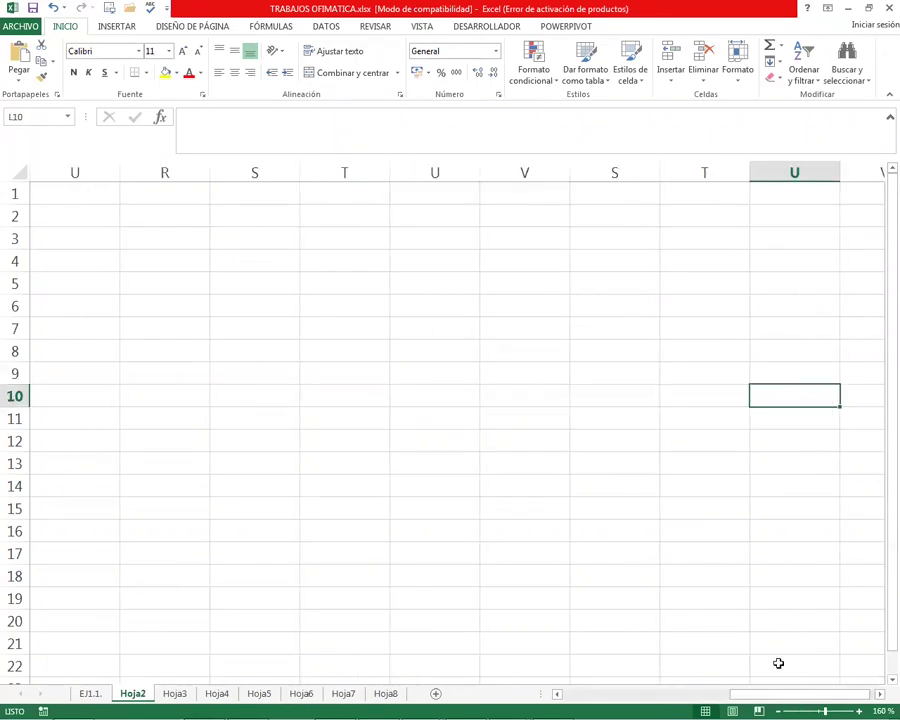
pyautogui.press('Right')
pyautogui.press('Right')
pyautogui.press('Right')
pyautogui.press('Right')
pyautogui.press('Right')
pyautogui.press('Right')
pyautogui.press('Right')
pyautogui.press('Right')
pyautogui.press('Right')
pyautogui.press('Right')
pyautogui.press('Right')
pyautogui.press('Right')
pyautogui.press('Right')
pyautogui.press('Right')
pyautogui.press('Right')
pyautogui.press('Right')
pyautogui.press('Right')
pyautogui.press('Right')
pyautogui.press('Right')
pyautogui.press('Right')
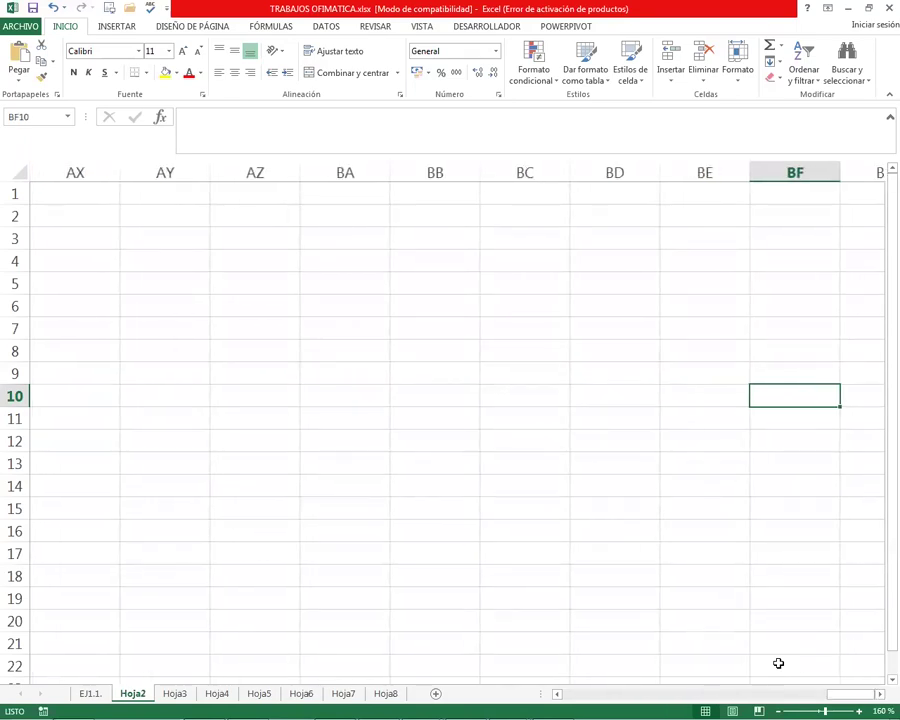
pyautogui.hotkey('ctrl', 'Home')
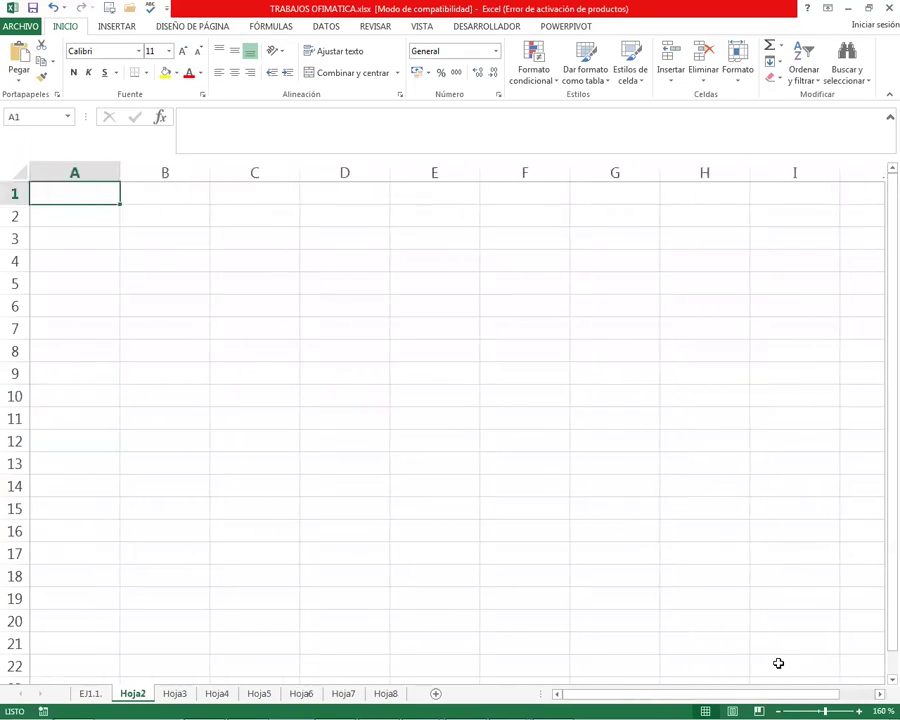
# Highlight rows 1, 2, 3 and 4 one at a time, and select cell A10
pyautogui.click(16, 234)
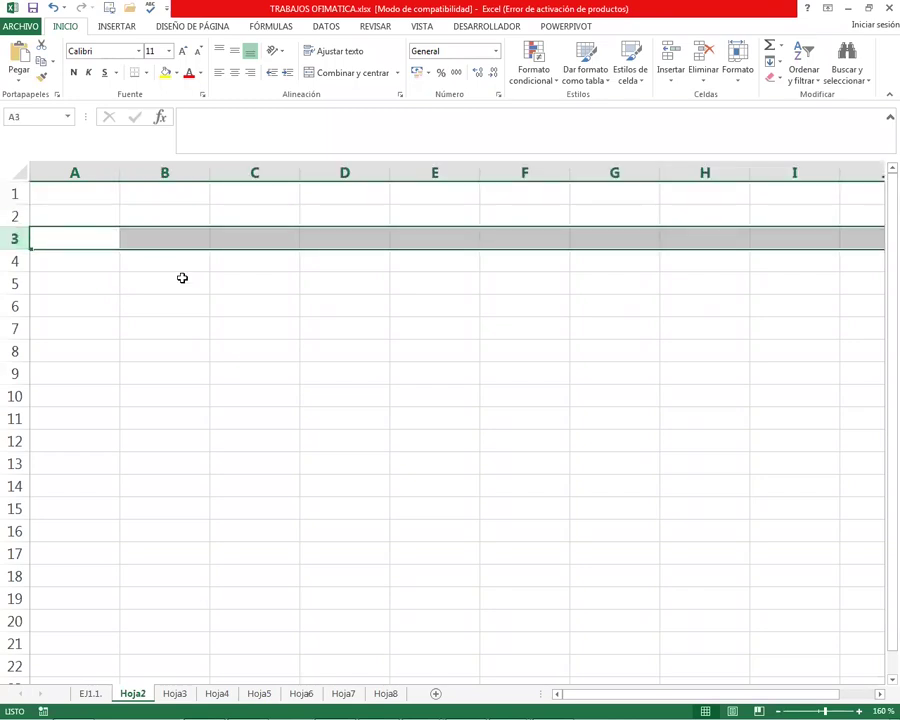
pyautogui.click(12, 194)
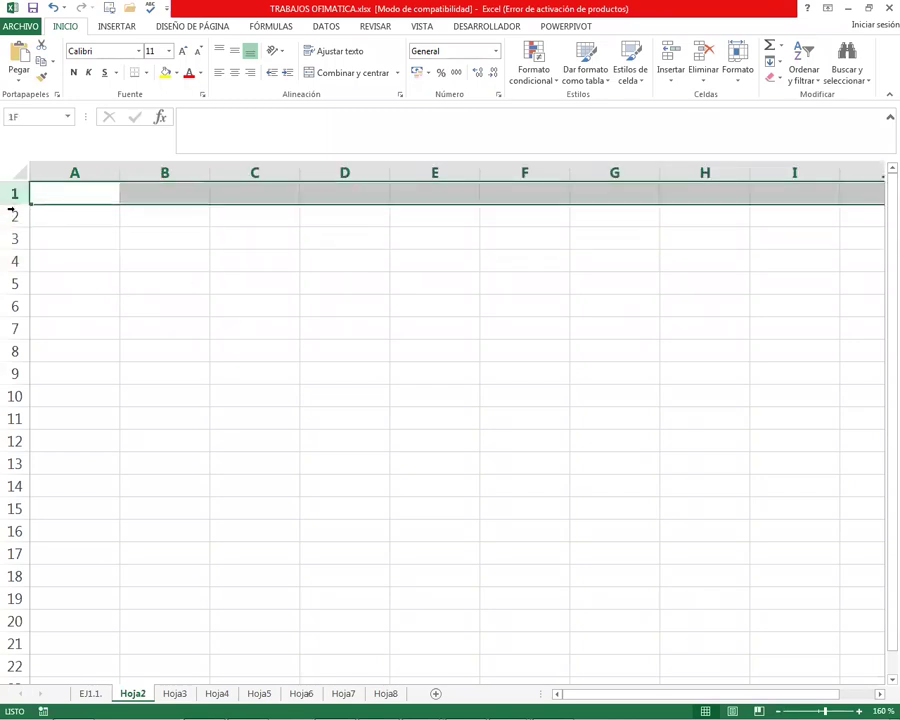
pyautogui.click(12, 220)
pyautogui.click(14, 240)
pyautogui.click(16, 262)
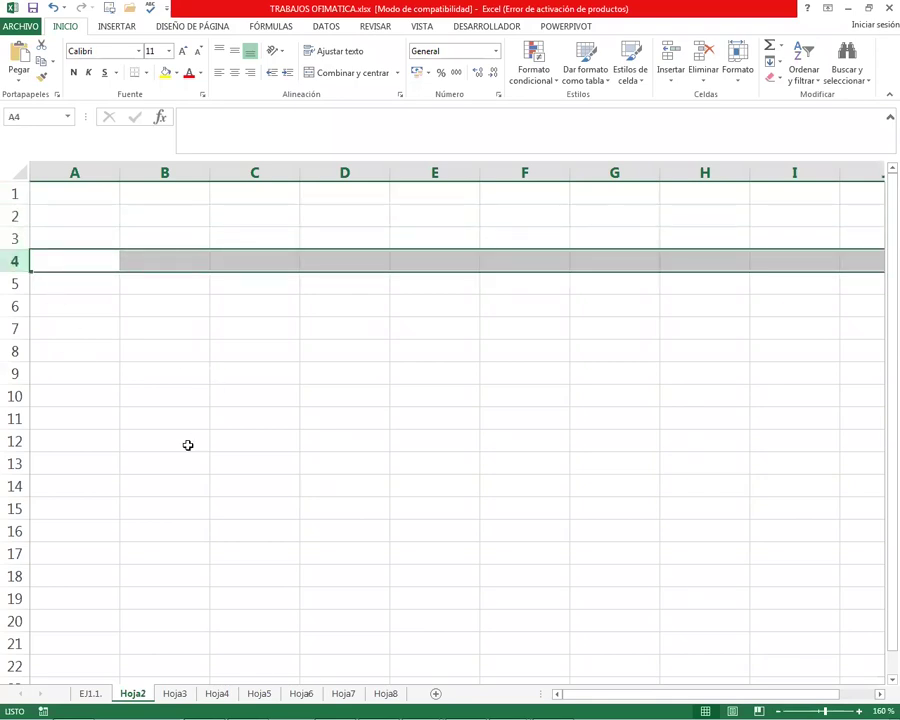
pyautogui.click(70, 404)
pyautogui.scroll(-3, 94, 486)
pyautogui.scroll(3, 94, 486)
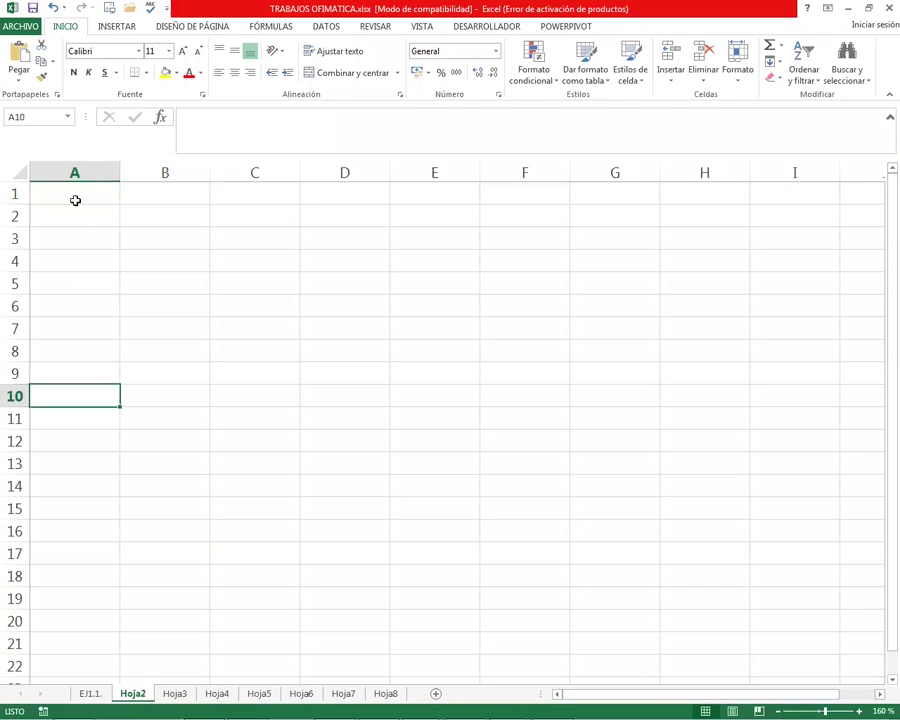
# Highlight rows 3 and 5 and columns A and B one at a time, and select single cells D8, C13 and A1
pyautogui.click(12, 238)
pyautogui.click(16, 283)
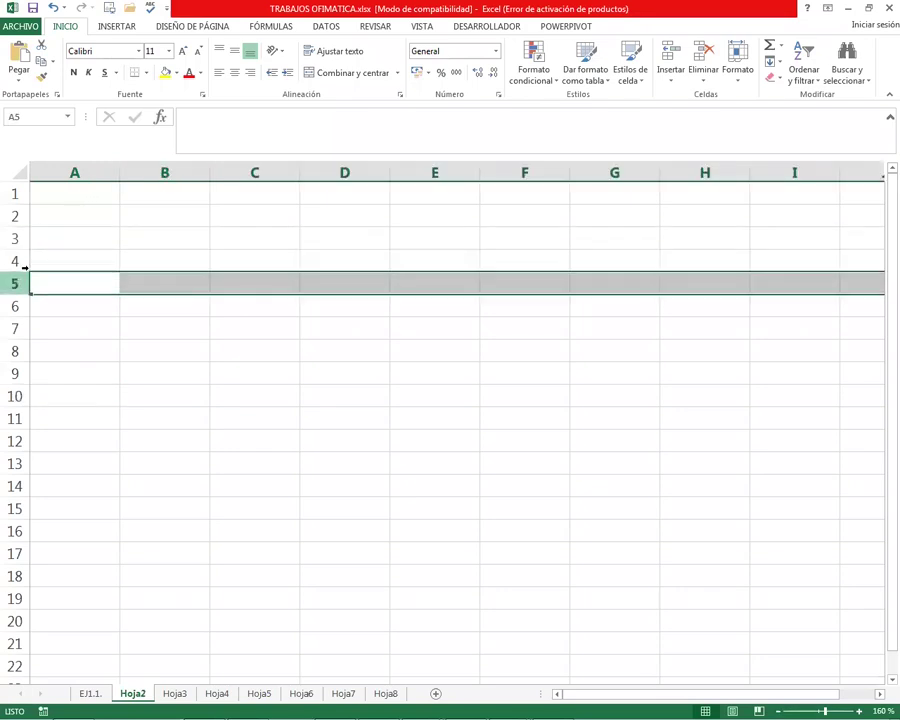
pyautogui.click(76, 168)
pyautogui.click(152, 161)
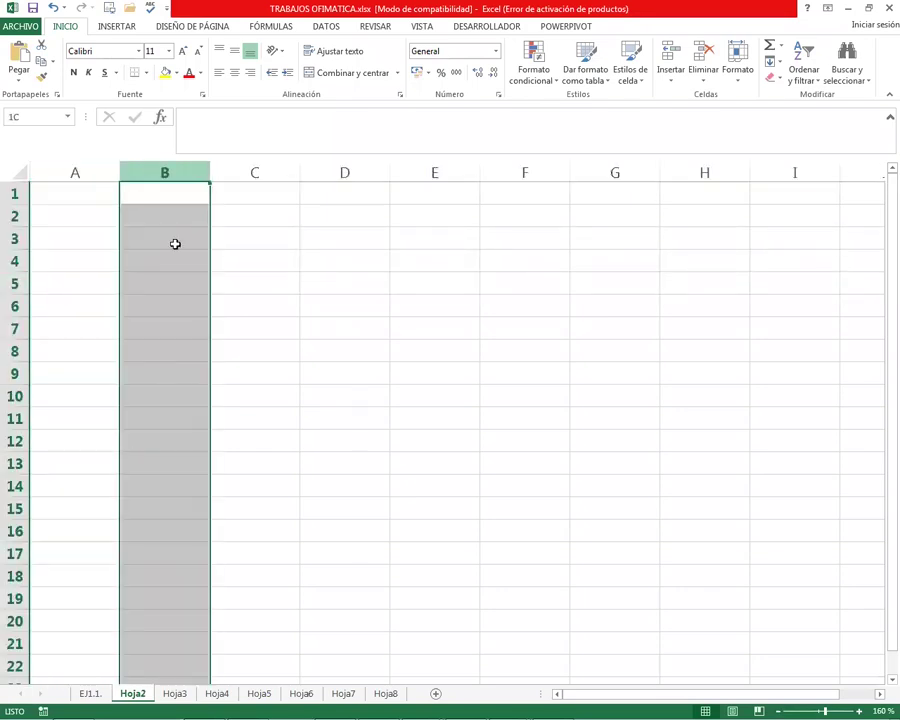
pyautogui.click(378, 348)
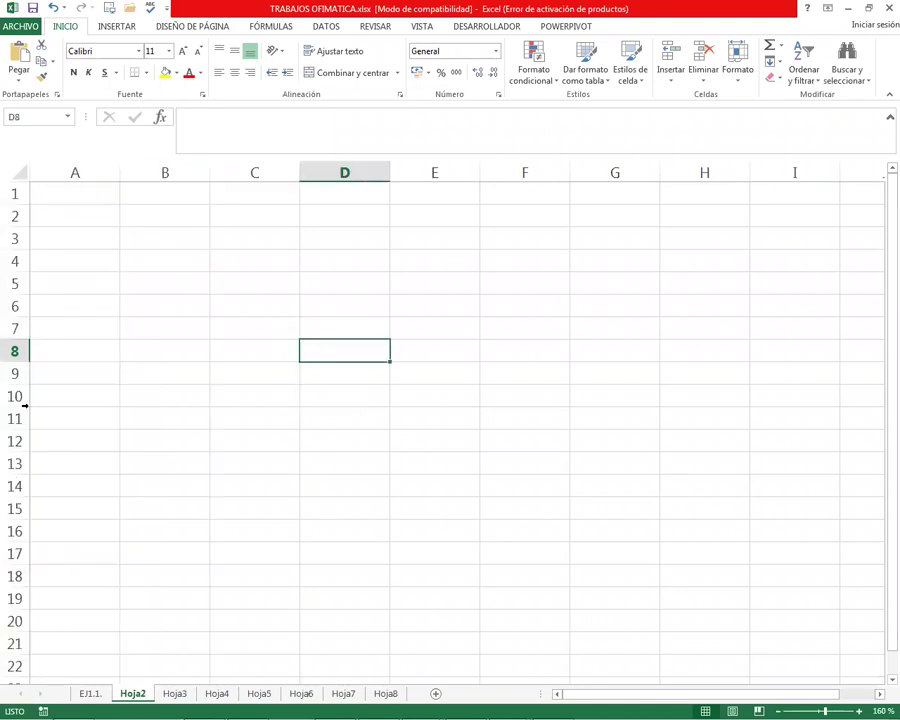
pyautogui.click(244, 472)
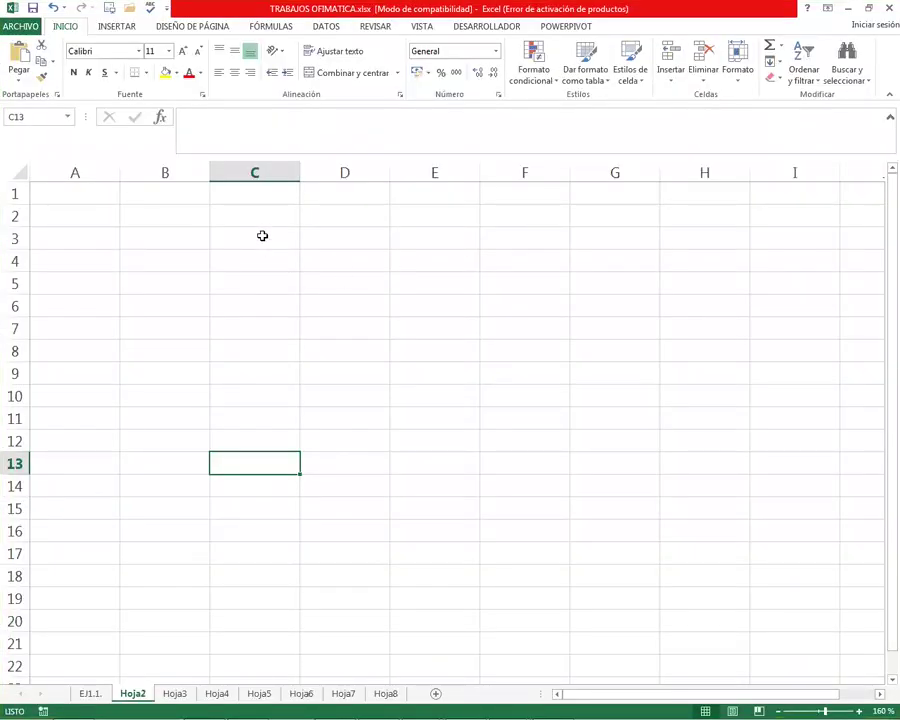
pyautogui.click(98, 192)
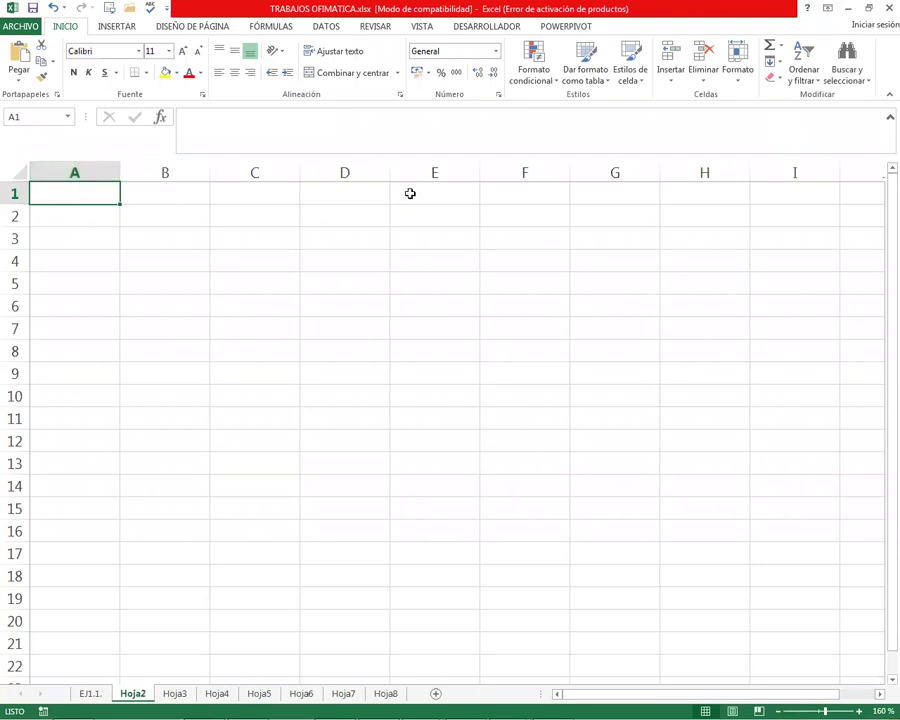
pyautogui.hotkey('alt', 'Tab')
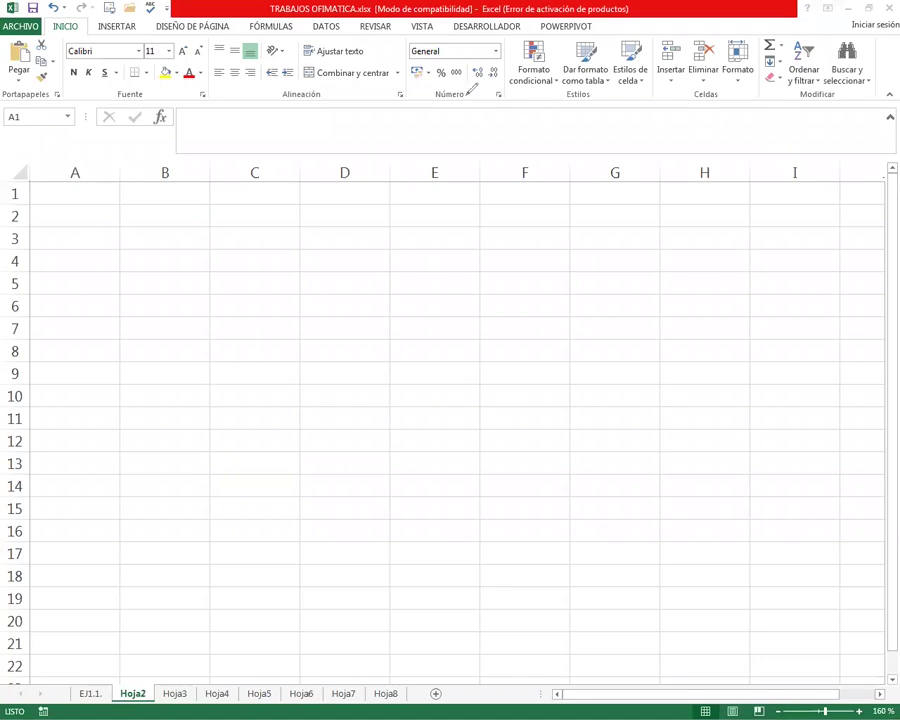
pyautogui.click(78, 192)
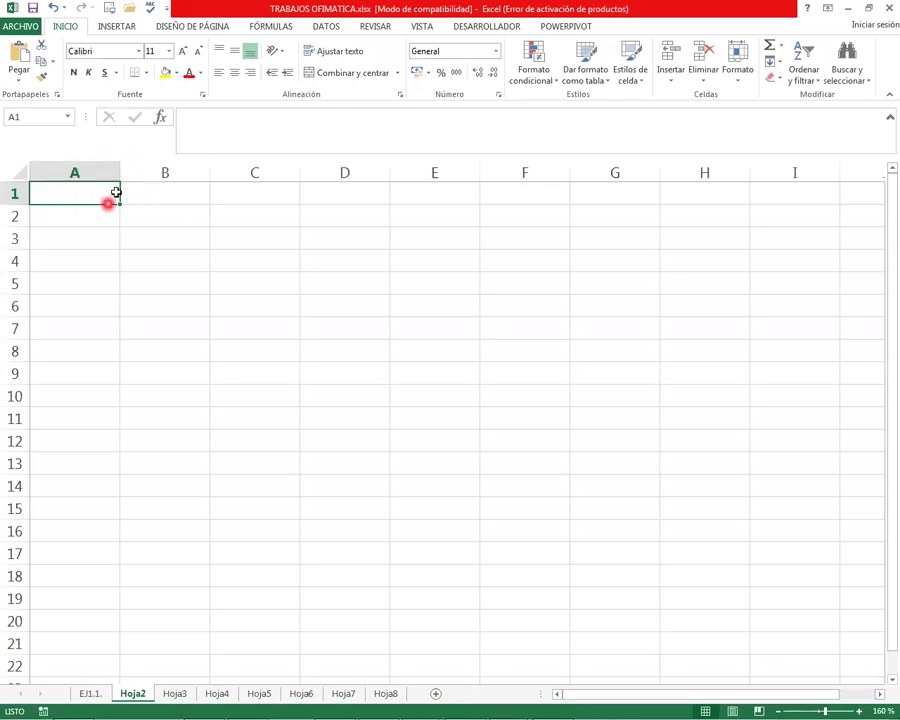
pyautogui.hotkey('alt', 'Tab')
pyautogui.click(169, 219)
pyautogui.click(43, 163)
pyautogui.click(70, 192)
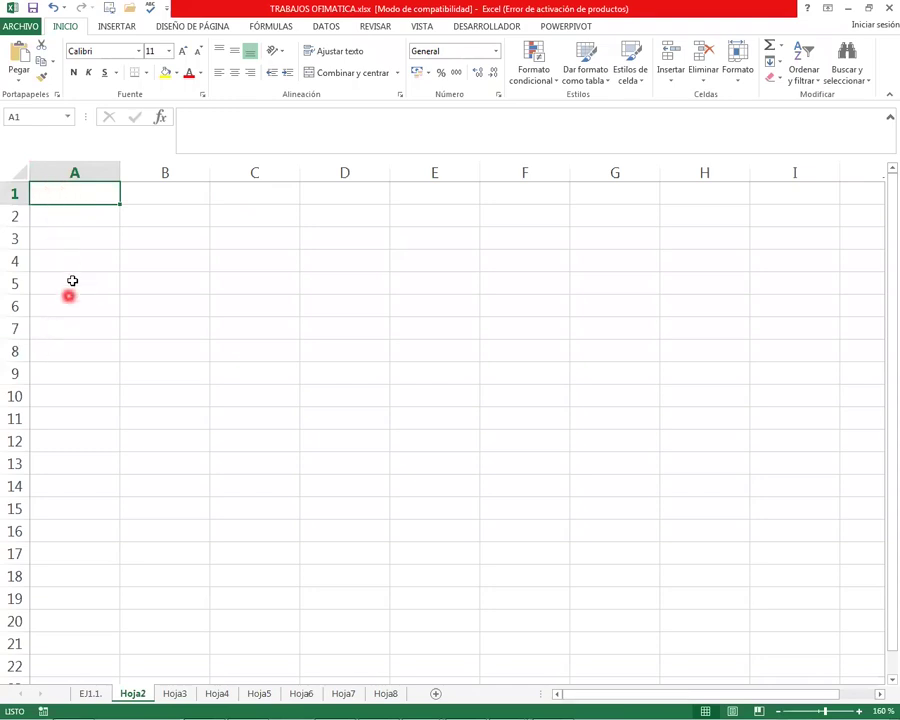
# Highlight column A and row 1 in turn, and select cell A1 where they cross
pyautogui.click(73, 173)
pyautogui.click(77, 171)
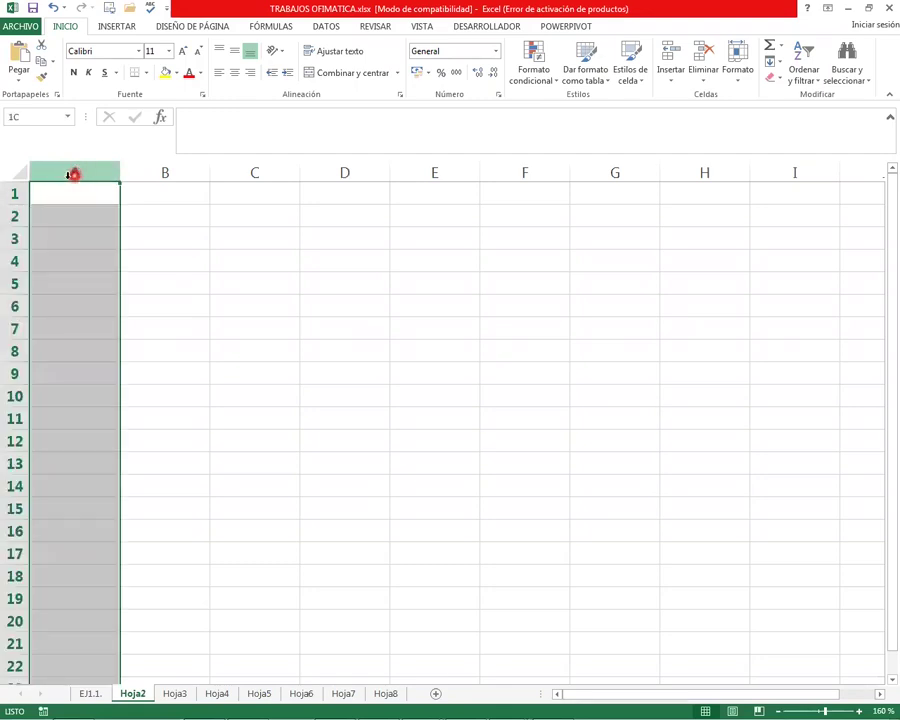
pyautogui.click(12, 194)
pyautogui.click(74, 195)
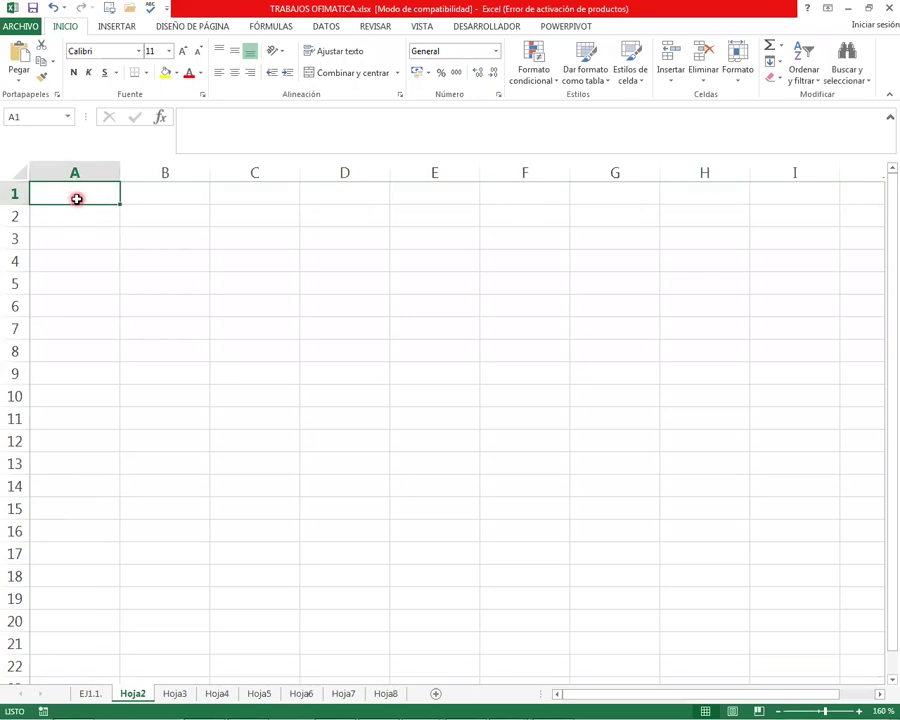
# Select cell C4 and bring up the on-screen keyboard over the worksheet
pyautogui.click(269, 260)
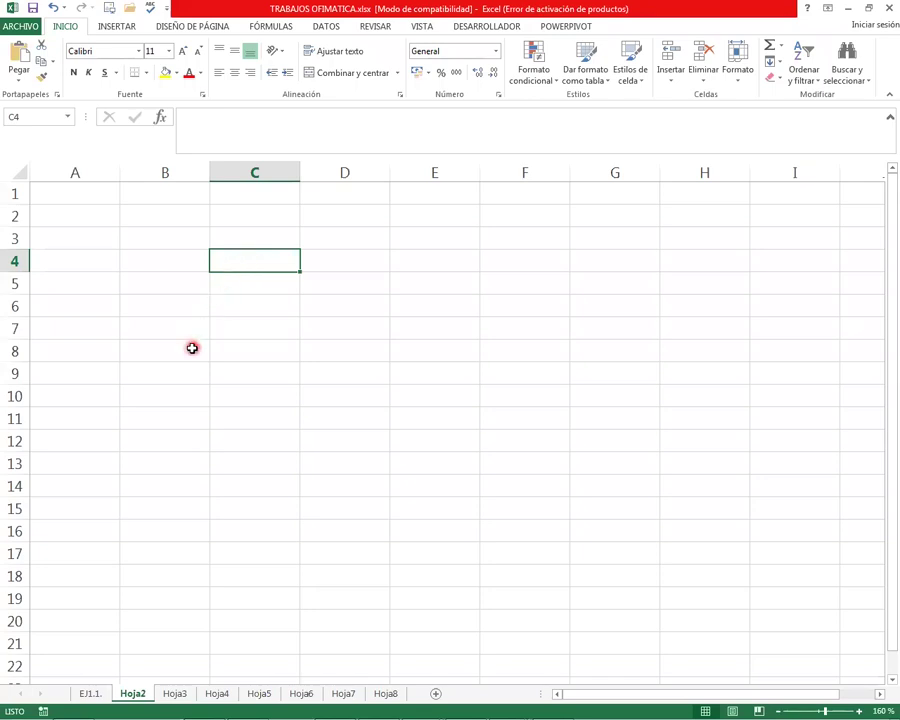
pyautogui.moveTo(395, 700)
pyautogui.moveTo(466, 700)
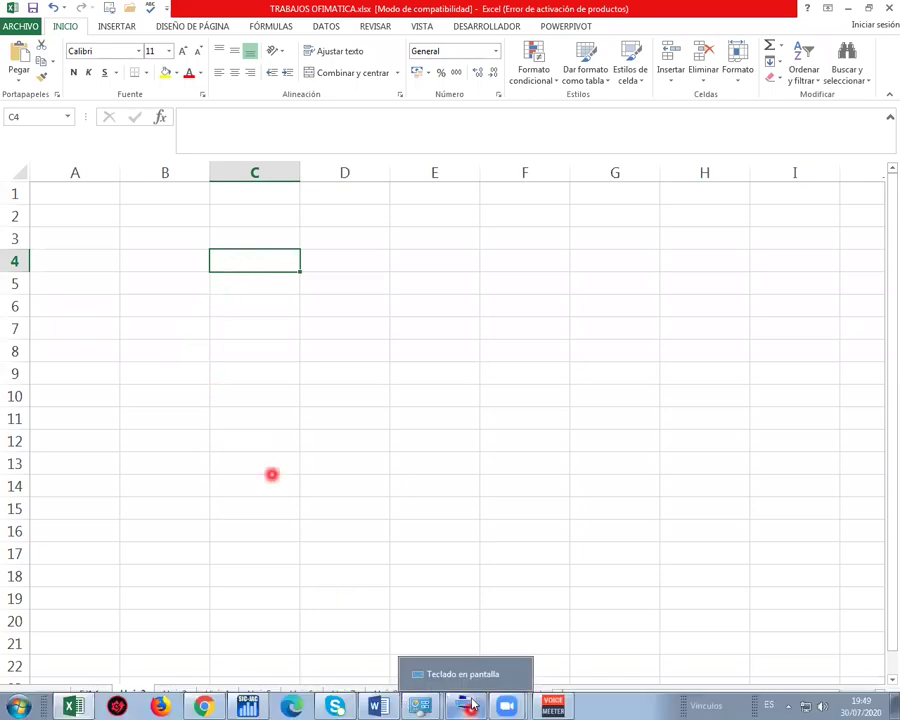
pyautogui.click(476, 682)
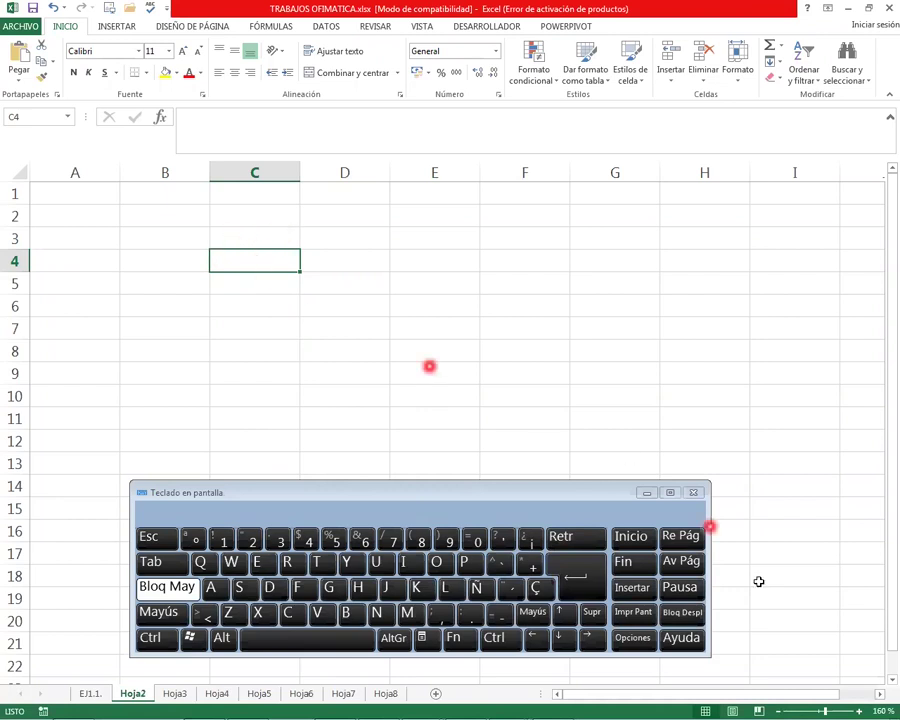
# Enlarge the view of worksheet Hoja2 to 190 %
pyautogui.click(859, 709)
pyautogui.click(859, 709)
pyautogui.click(859, 709)
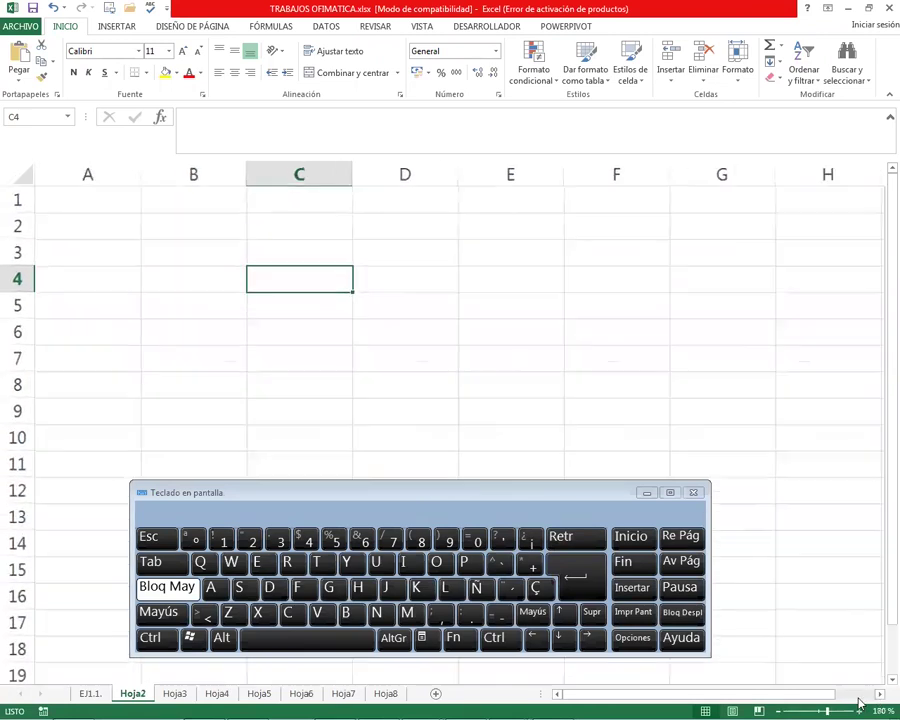
pyautogui.click(859, 709)
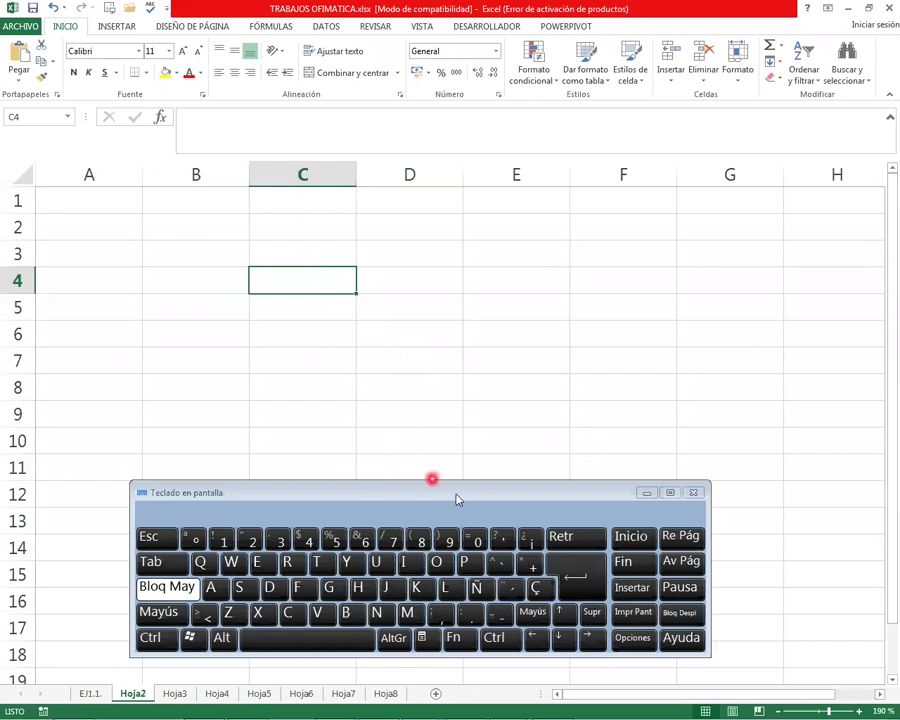
# With the on-screen keyboard, shift the active cell from C4 one cell down and back, and one cell to the right and back
pyautogui.click(563, 641)
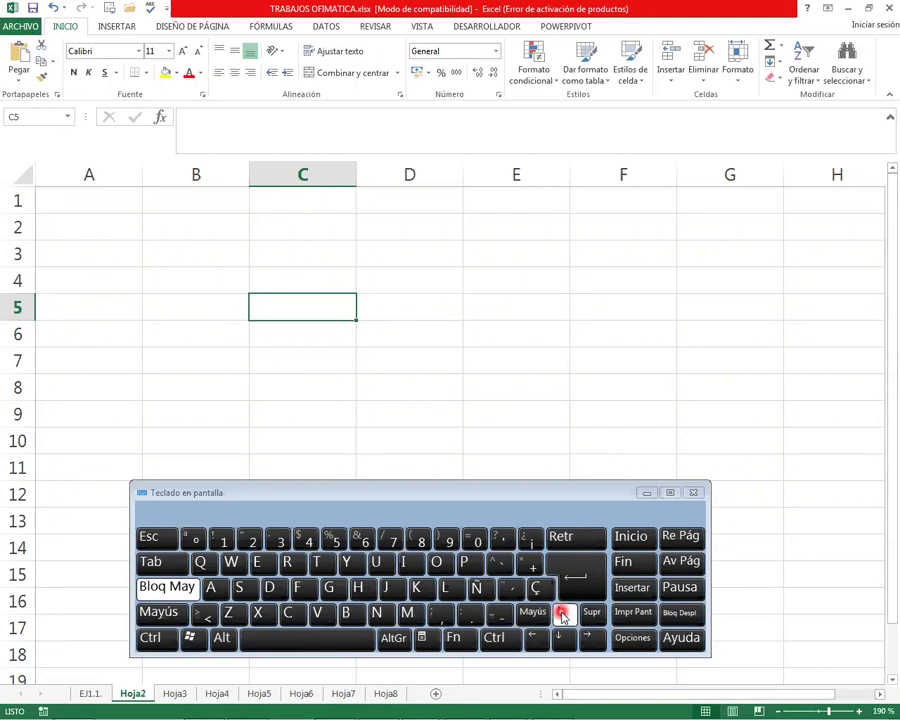
pyautogui.click(564, 613)
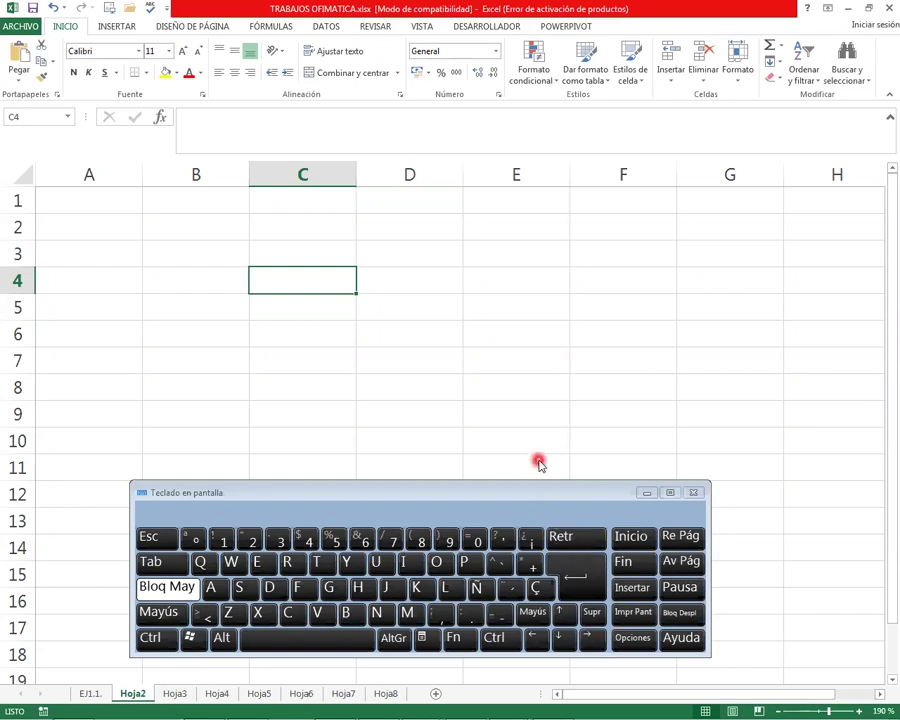
pyautogui.moveTo(518, 490); pyautogui.dragTo(514, 462)
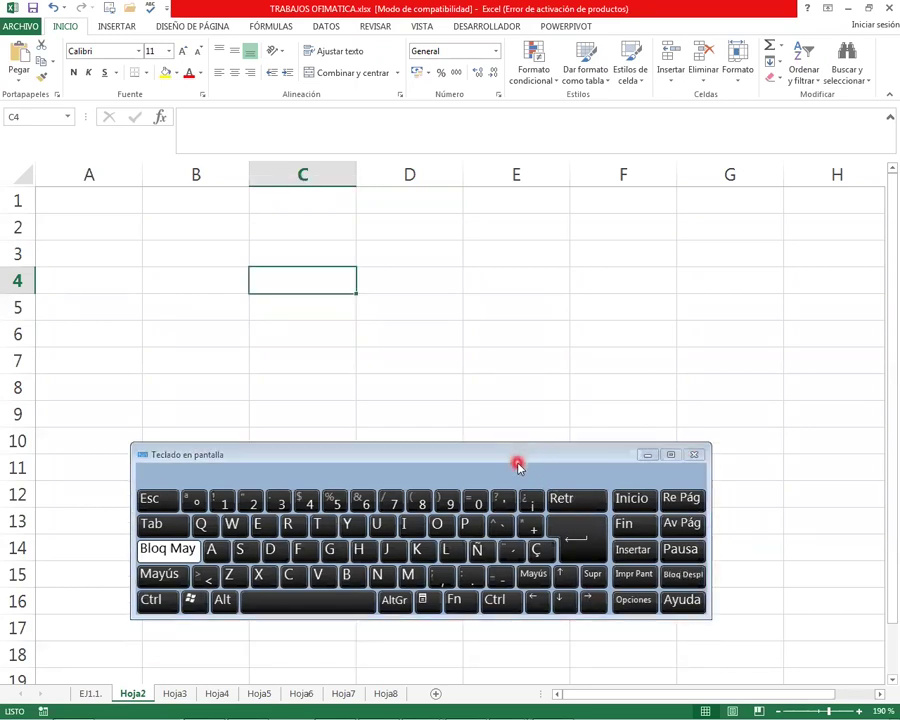
pyautogui.click(588, 598)
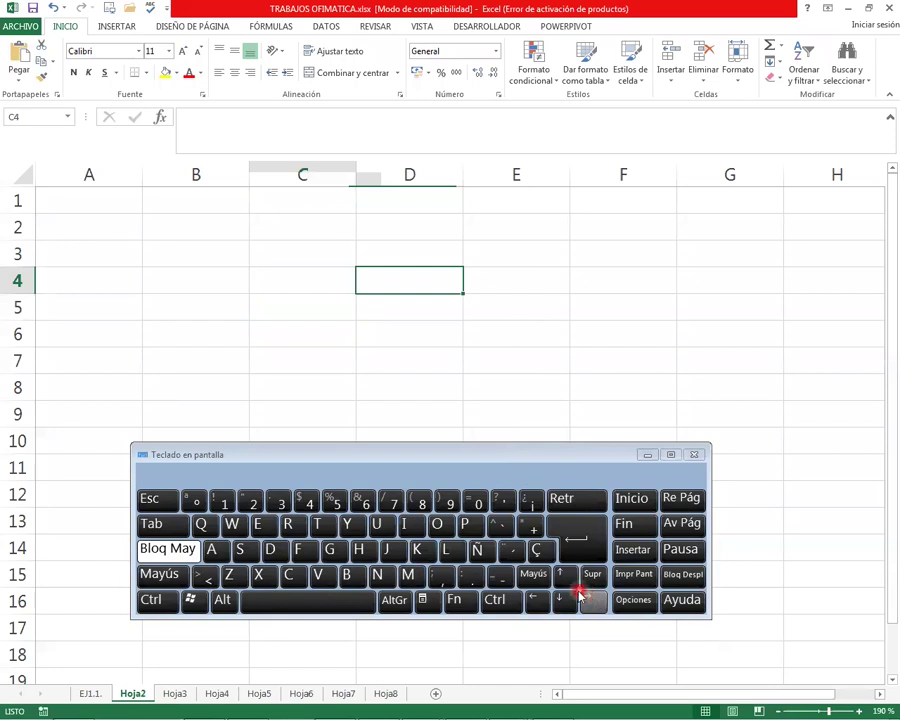
pyautogui.click(535, 601)
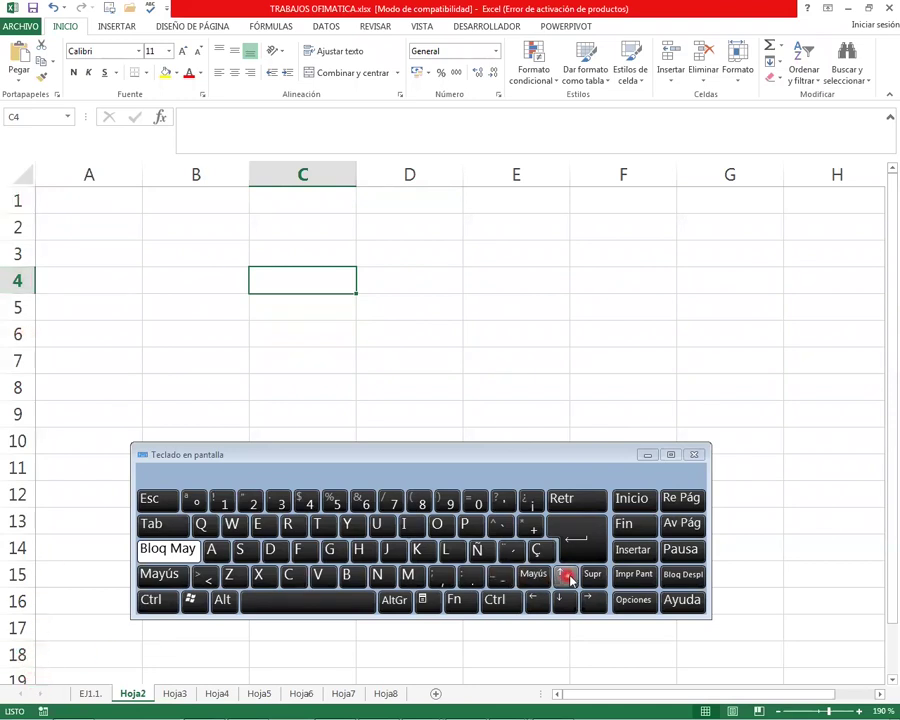
# With the on-screen keyboard, advance two screens down column C to C40 and go back up to C4
pyautogui.click(674, 526)
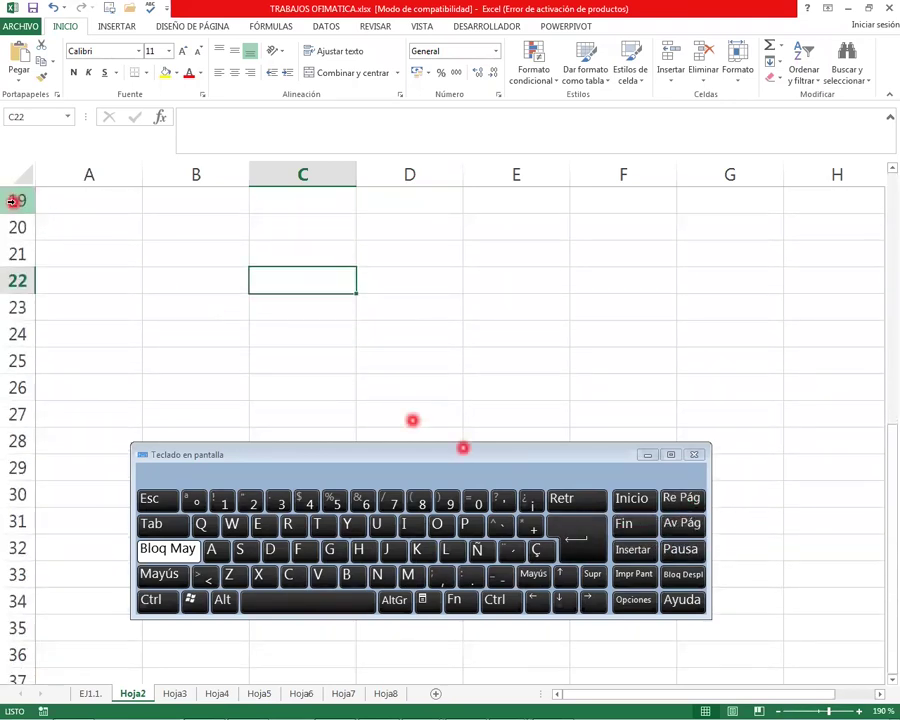
pyautogui.click(690, 526)
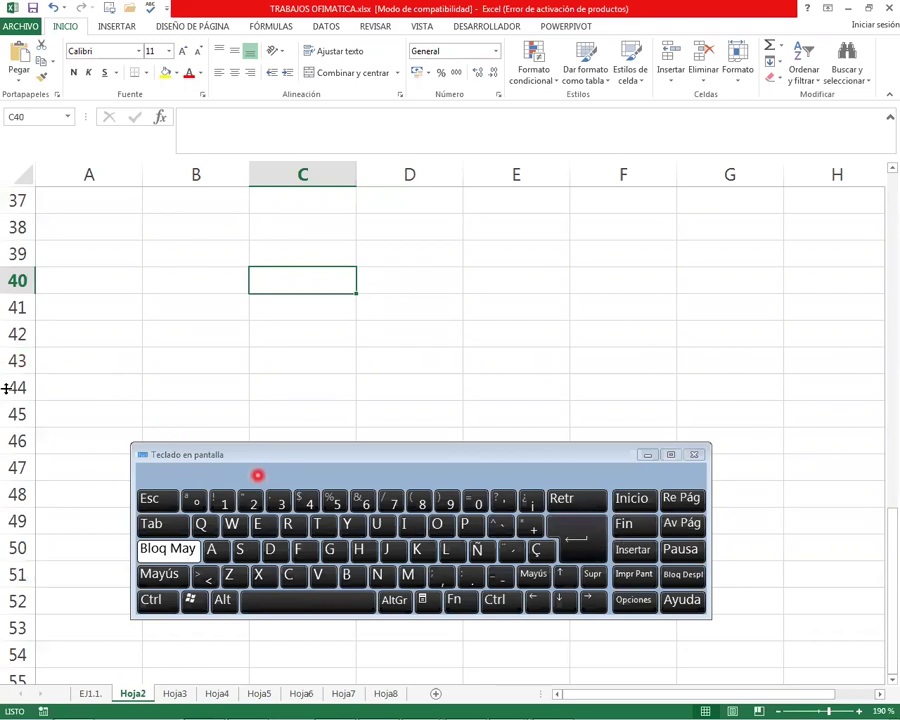
pyautogui.click(677, 500)
pyautogui.click(677, 502)
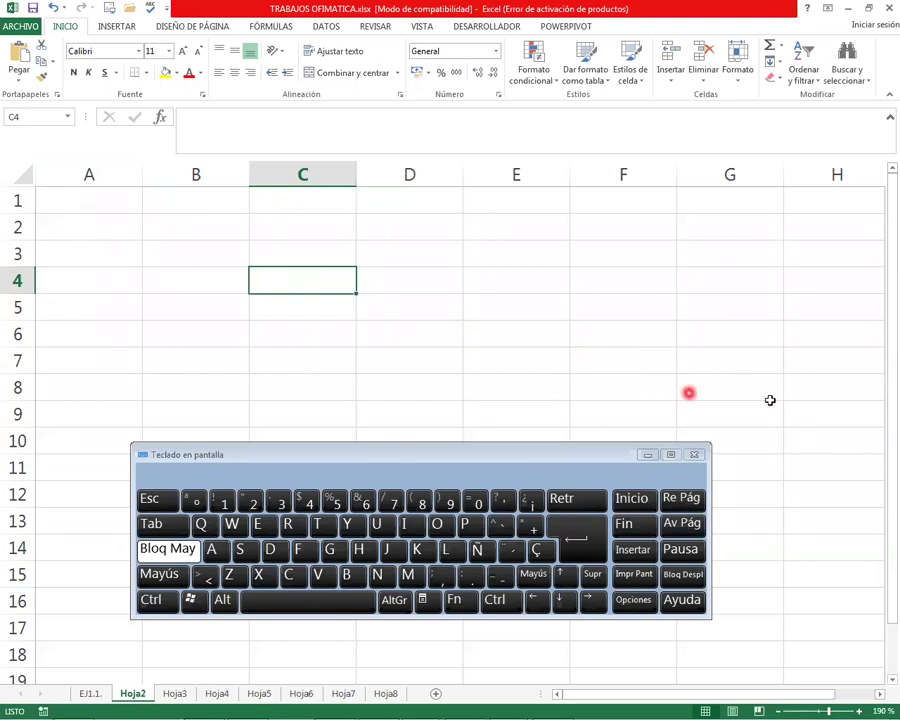
# Move along row 10 from column H to cell AM10, and jump back to A1 with the on-screen keyboard
pyautogui.click(832, 430)
pyautogui.press('Right')
pyautogui.press('Right')
pyautogui.press('Right')
pyautogui.press('Right')
pyautogui.press('Right')
pyautogui.press('Right')
pyautogui.press('Right')
pyautogui.press('Right')
pyautogui.press('Right')
pyautogui.press('Right')
pyautogui.press('Right')
pyautogui.press('Right')
pyautogui.press('Right')
pyautogui.press('Right')
pyautogui.press('Right')
pyautogui.press('Right')
pyautogui.press('Right')
pyautogui.press('Right')
pyautogui.press('Right')
pyautogui.press('Right')
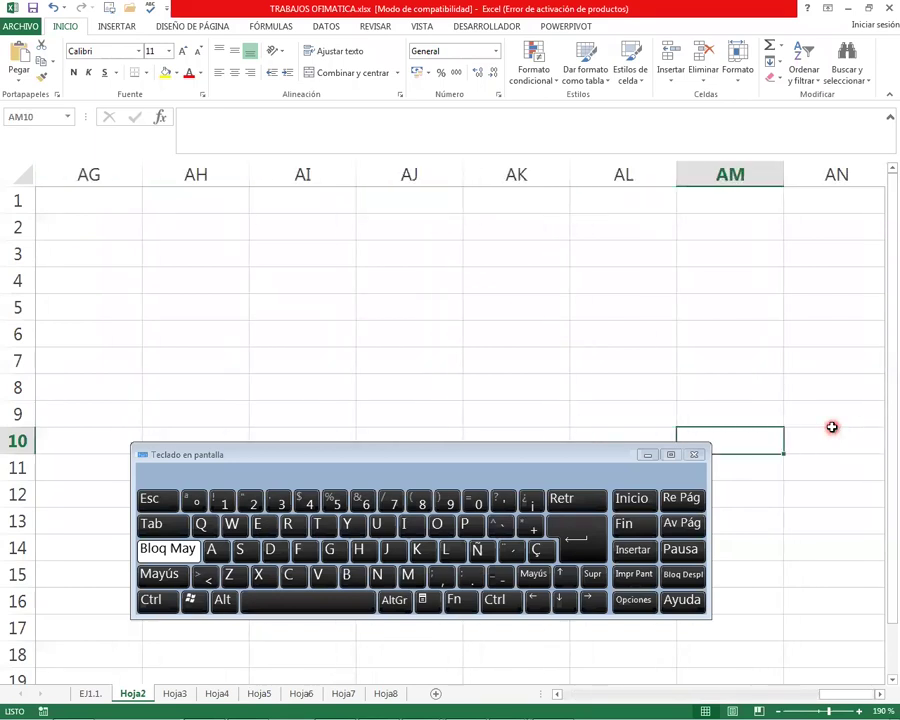
pyautogui.click(155, 601)
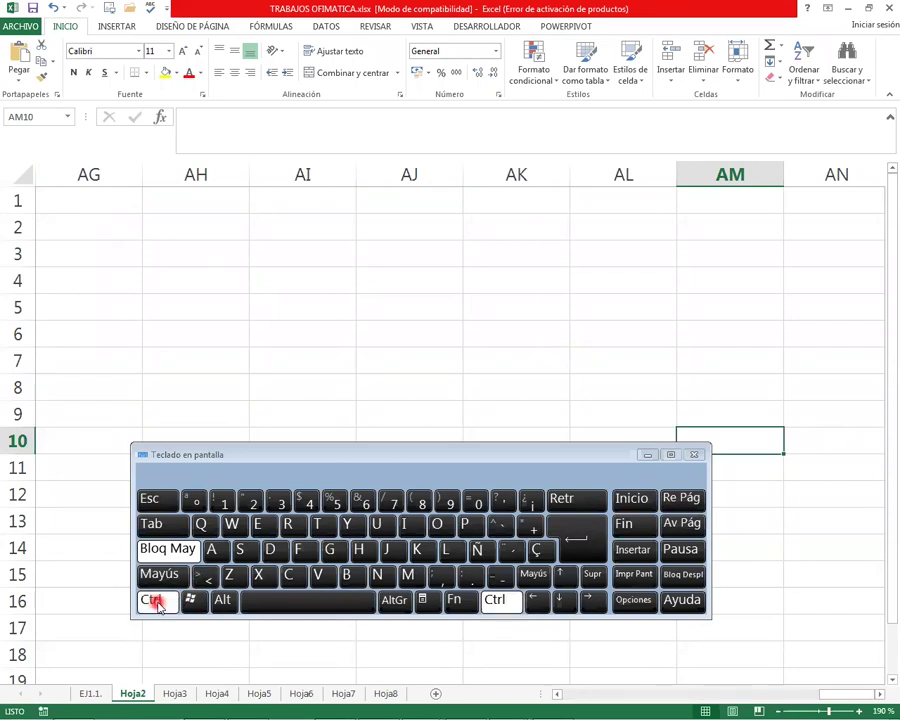
pyautogui.click(622, 497)
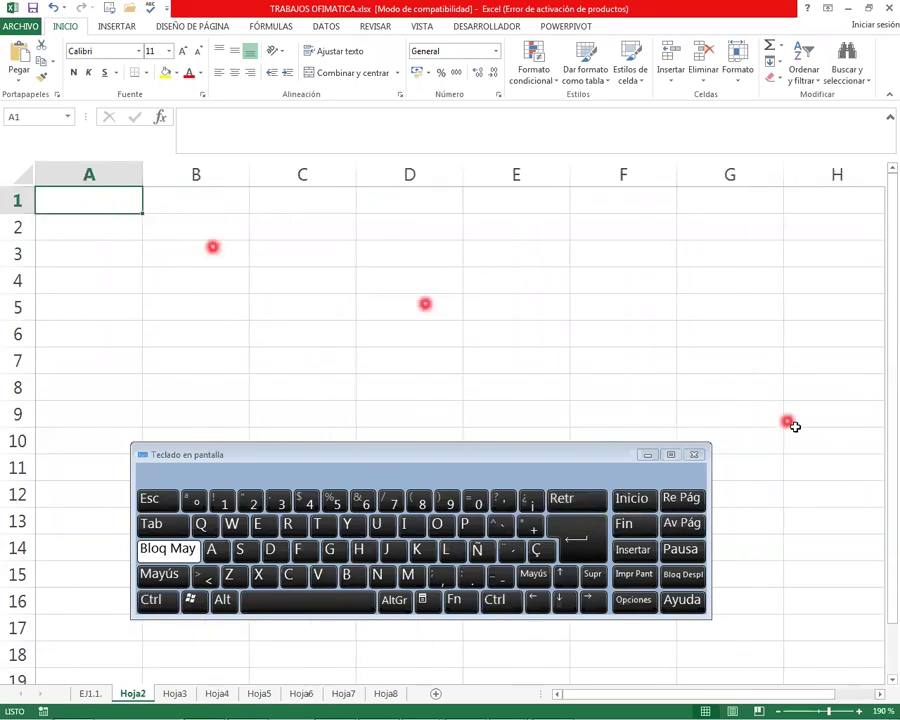
# Select cell G8 and jump straight back to A1 with the on-screen keyboard
pyautogui.click(703, 388)
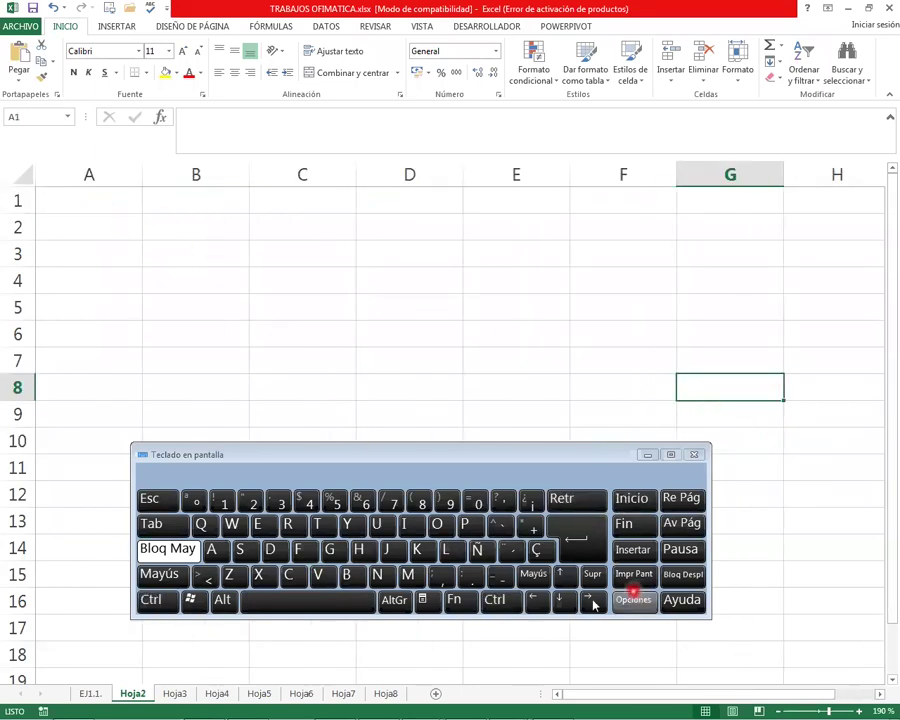
pyautogui.click(151, 600)
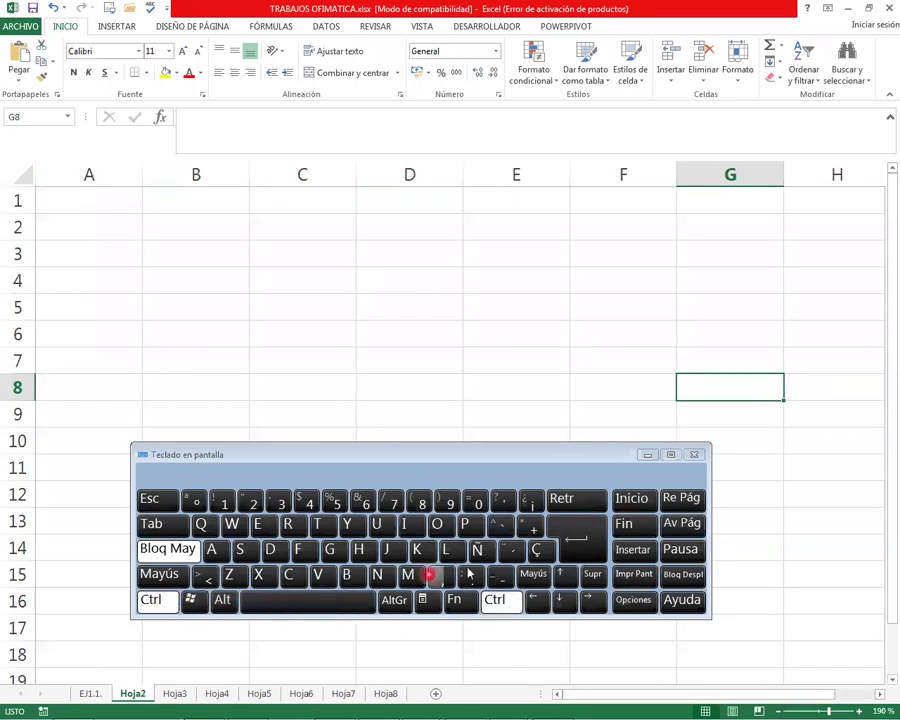
pyautogui.click(640, 499)
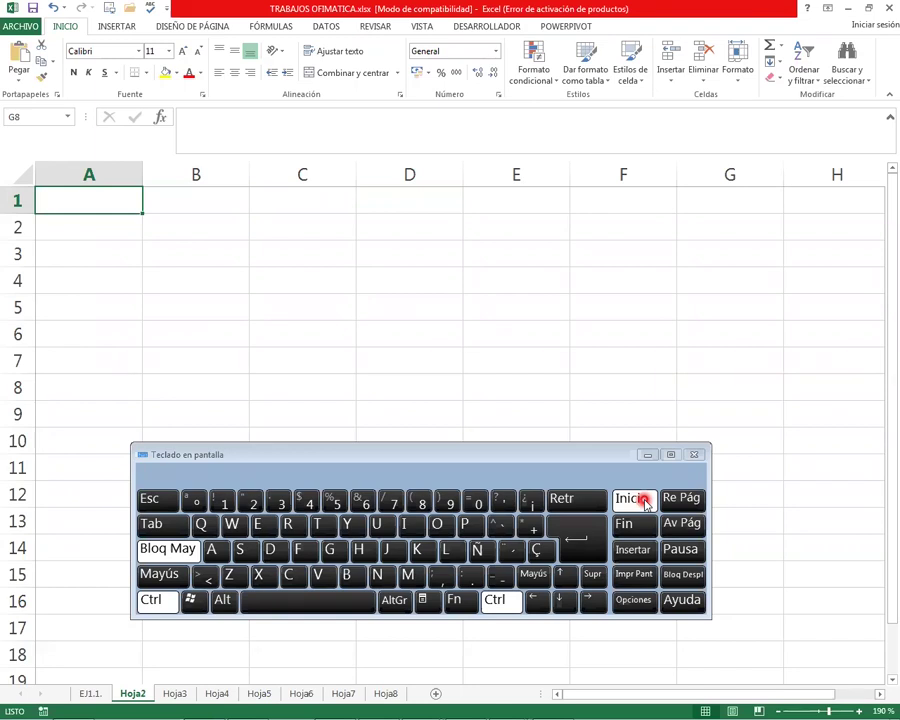
# Enter the sample text DFKDFJKJKDF in cell C2 and move the active cell down to C5
pyautogui.click(265, 228)
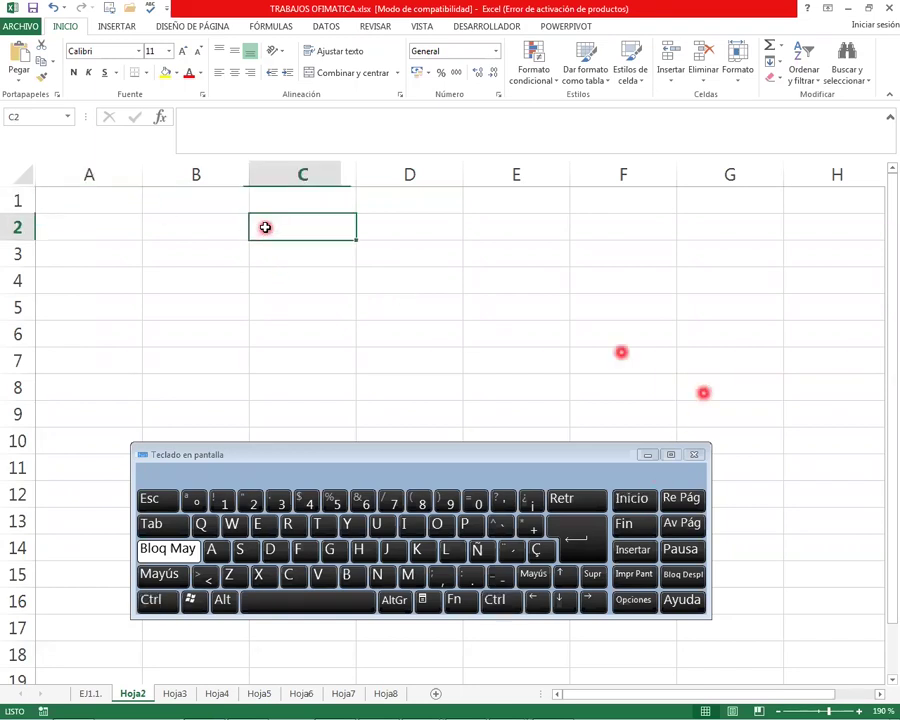
pyautogui.write('DFKDFJKJKDF')
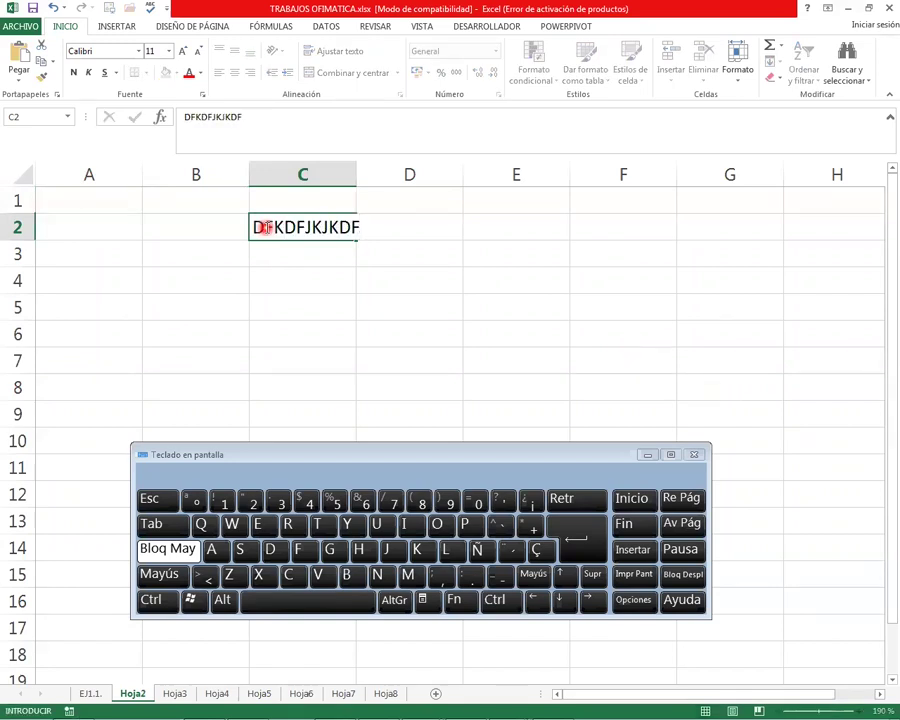
pyautogui.press('Return')
pyautogui.press('Down')
pyautogui.press('Down')
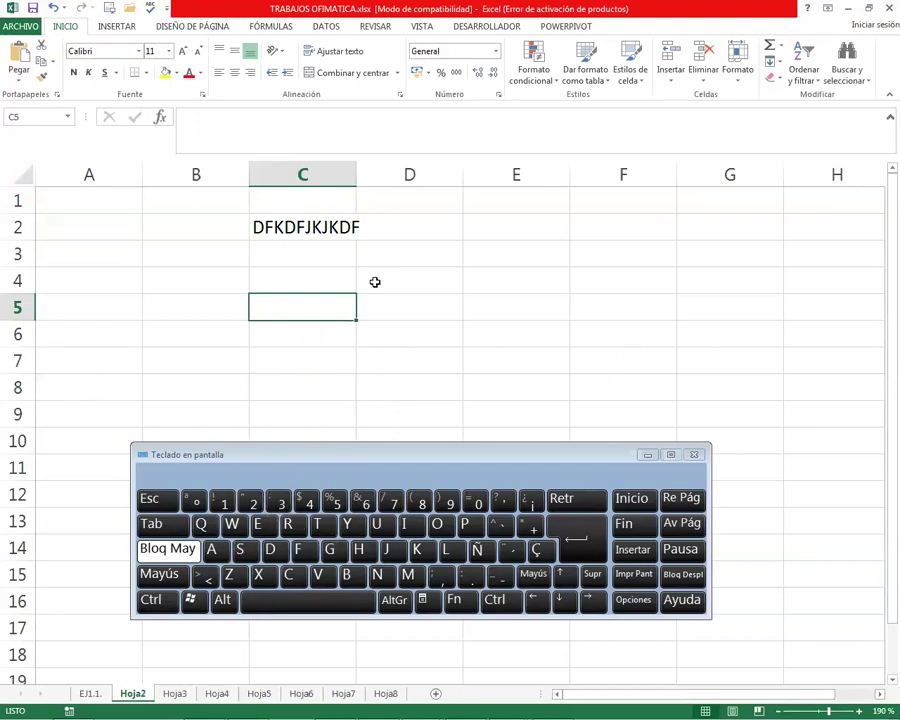
# Reselect C2 and, with help of the on-screen keyboard, jump to the last row of column C, cell C65536
pyautogui.hotkey('alt', 'Tab')
pyautogui.click(300, 313)
pyautogui.click(636, 532)
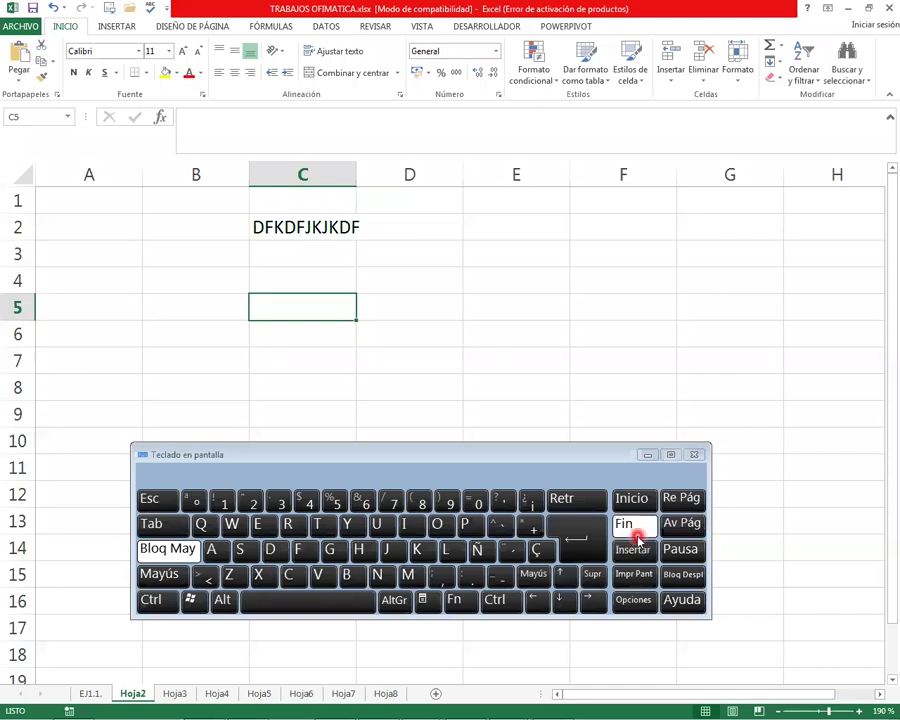
pyautogui.click(268, 216)
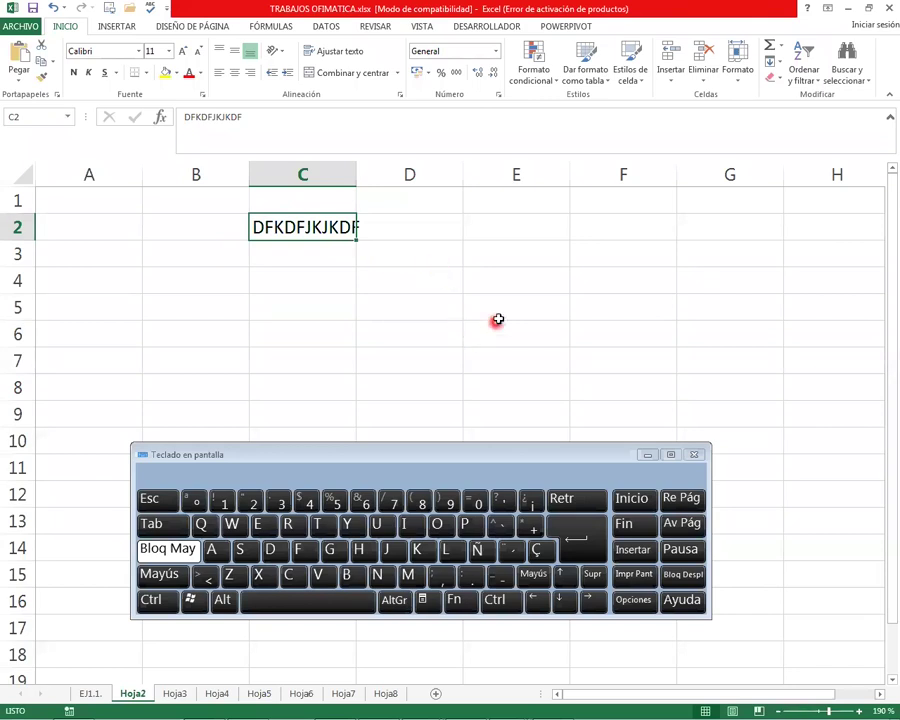
pyautogui.click(319, 281)
pyautogui.click(318, 230)
pyautogui.click(628, 533)
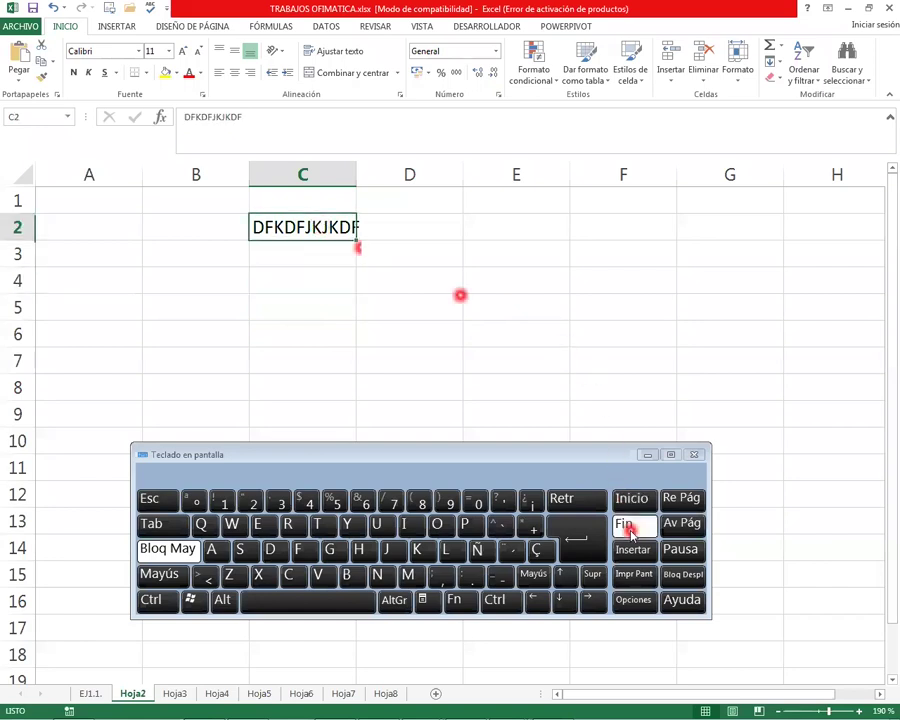
pyautogui.press('Down')
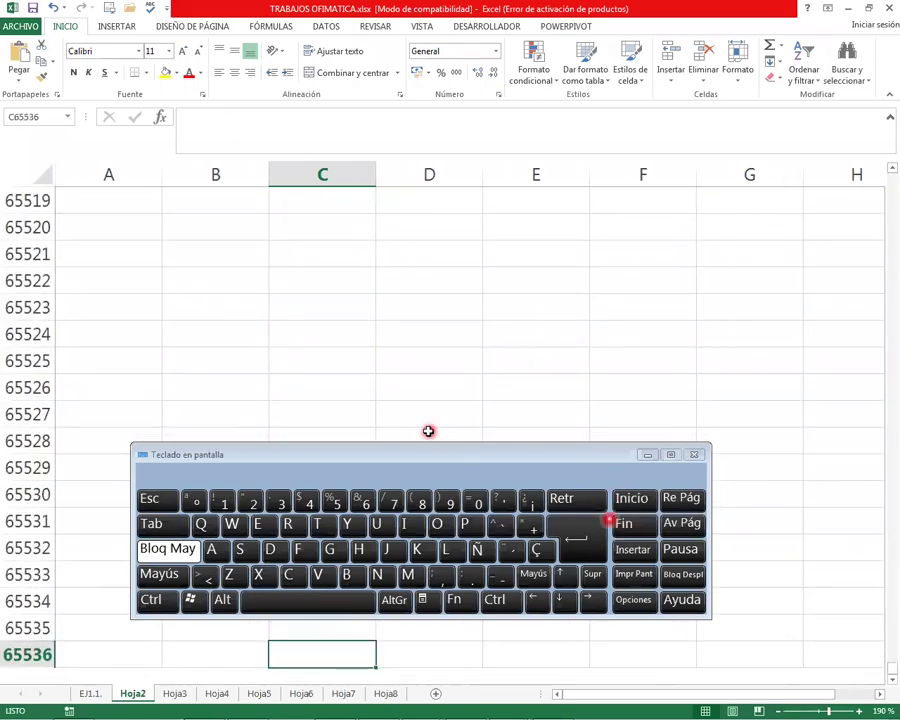
# Jump from C65536 up to the filled cell C2, down to the last row again, and return to C2
pyautogui.click(637, 526)
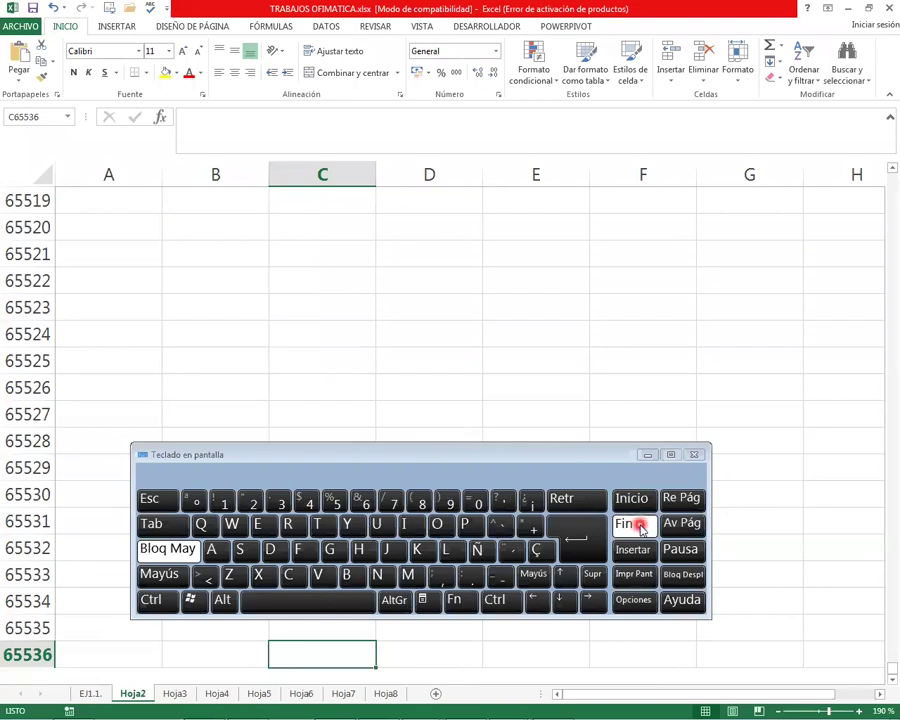
pyautogui.press('Up')
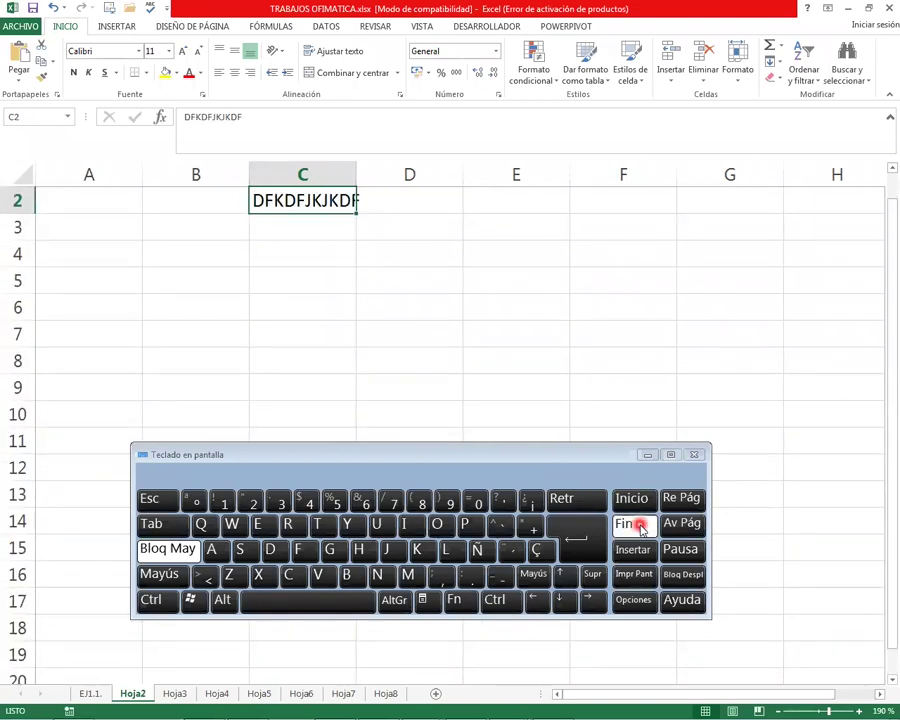
pyautogui.press('Down')
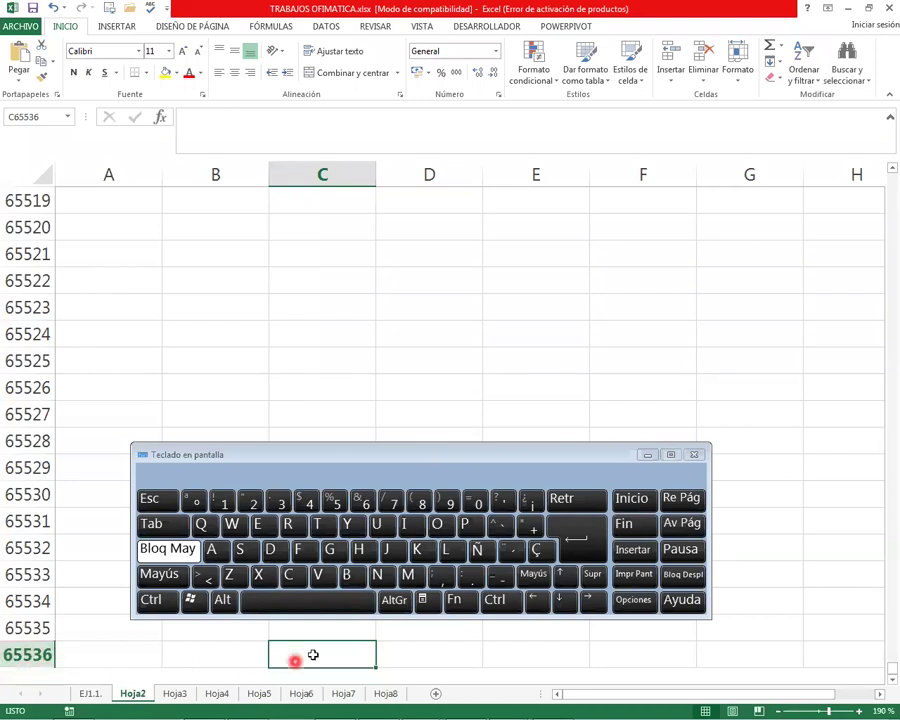
pyautogui.click(627, 527)
pyautogui.press('Up')
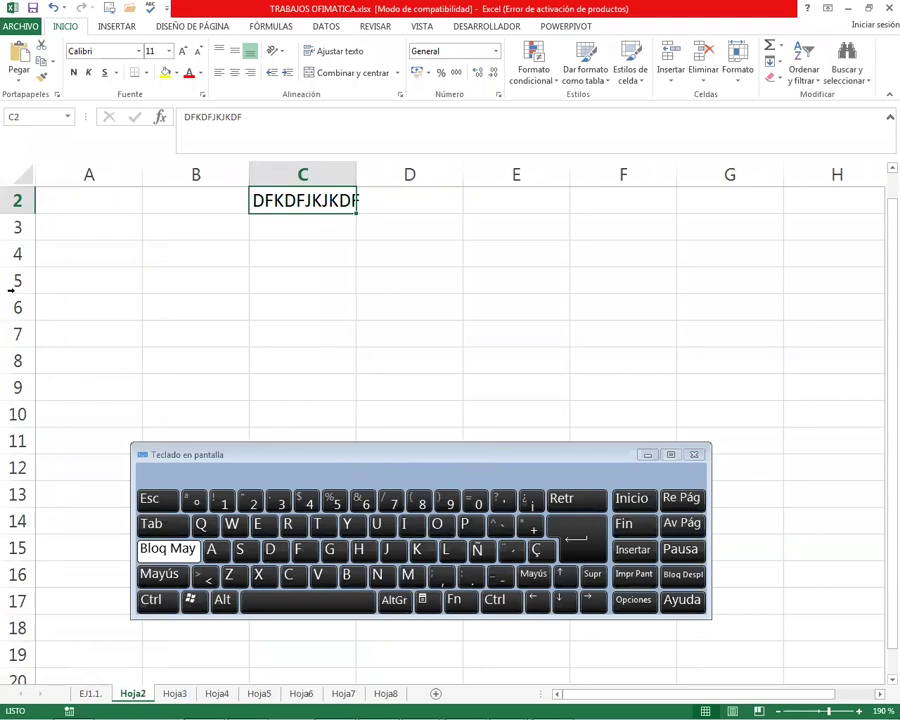
# Clear the sample text from cell C2
pyautogui.scroll(1, 359, 249)
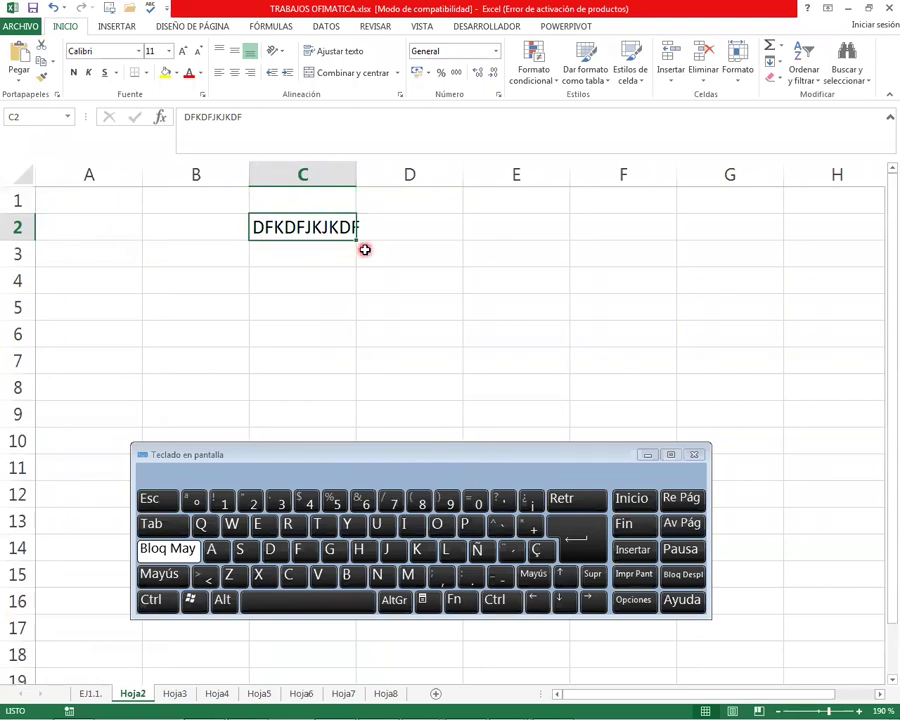
pyautogui.press('Delete')
pyautogui.press('Up')
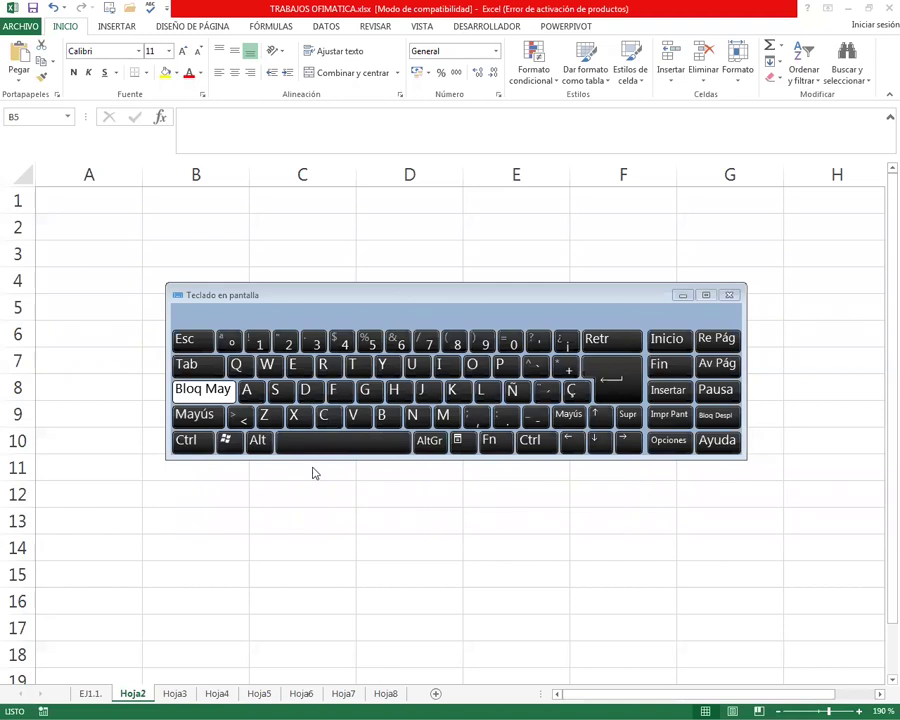
# Look through the worksheets Hoja4, Hoja5 and Hoja2, finishing on EJ1.1
pyautogui.click(217, 693)
pyautogui.click(257, 693)
pyautogui.click(131, 694)
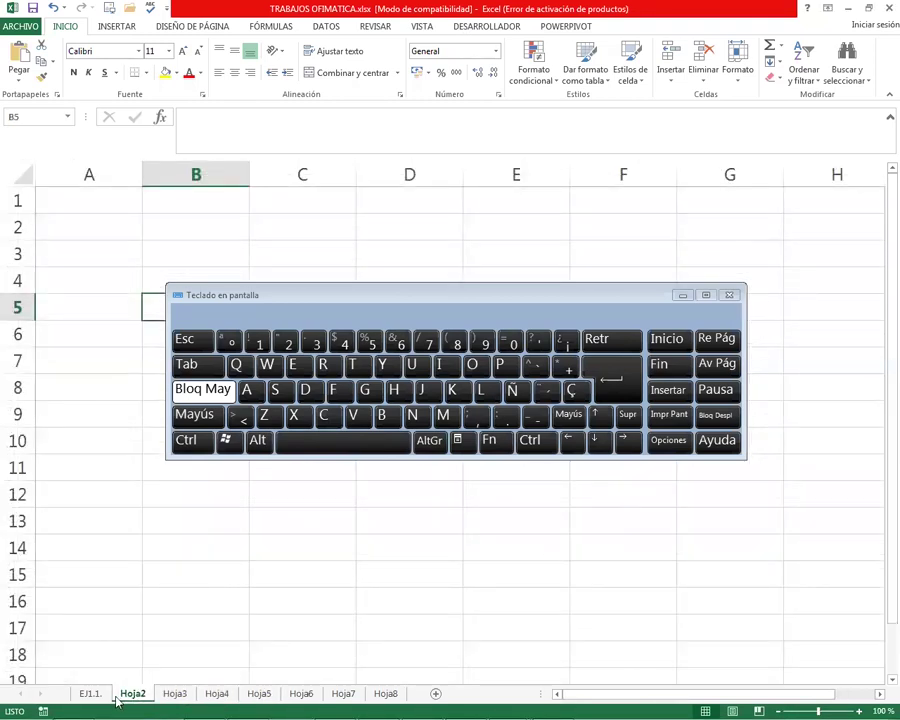
pyautogui.click(92, 697)
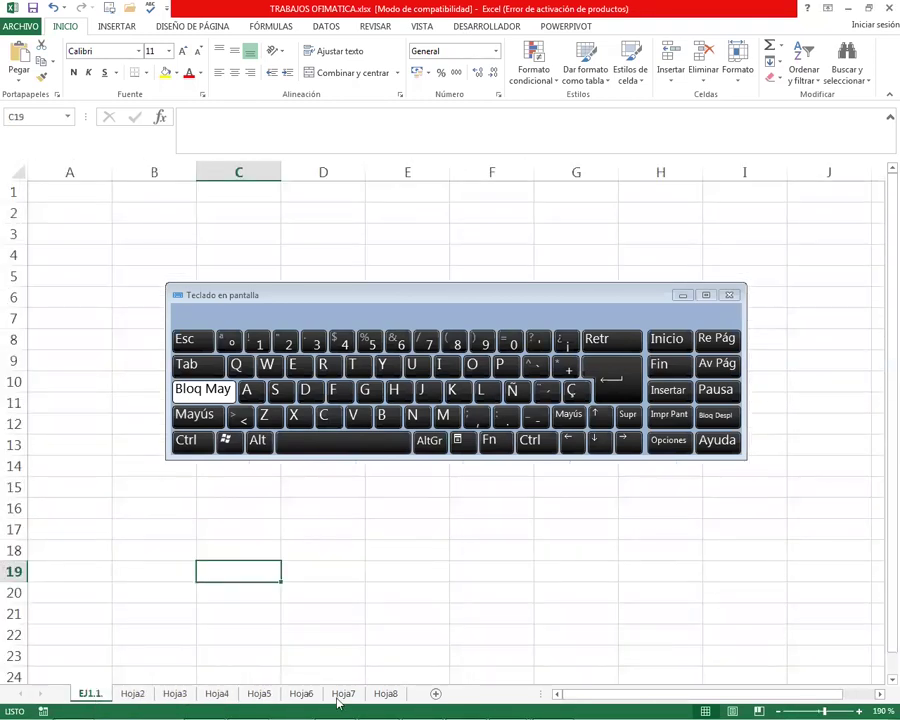
# Insert five new worksheets, one after EJ1.1 and four after Hoja8
pyautogui.click(435, 693)
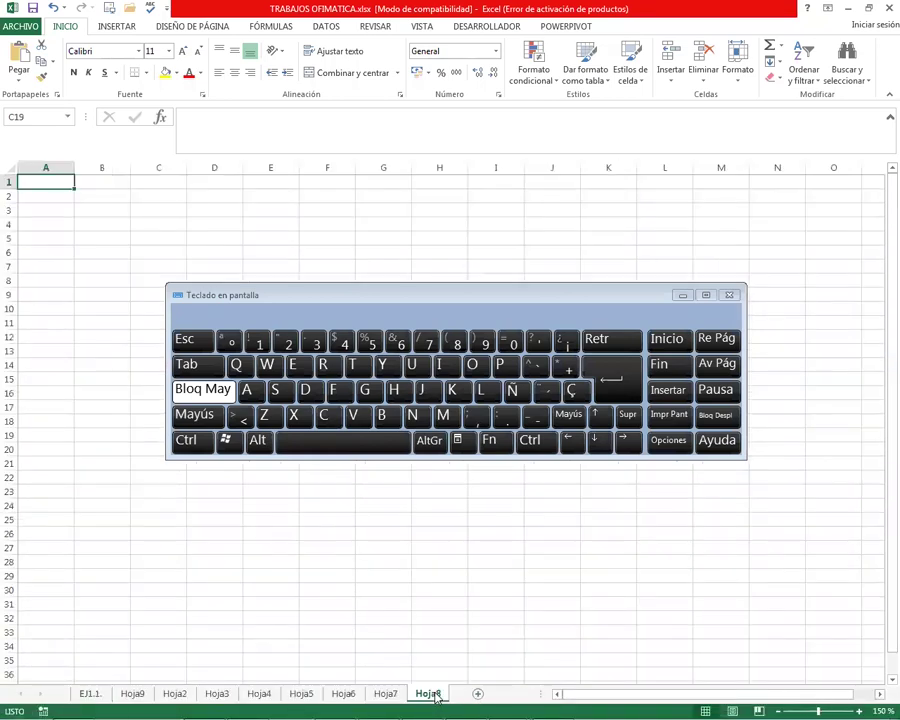
pyautogui.click(488, 694)
pyautogui.click(492, 694)
pyautogui.click(494, 695)
pyautogui.click(494, 694)
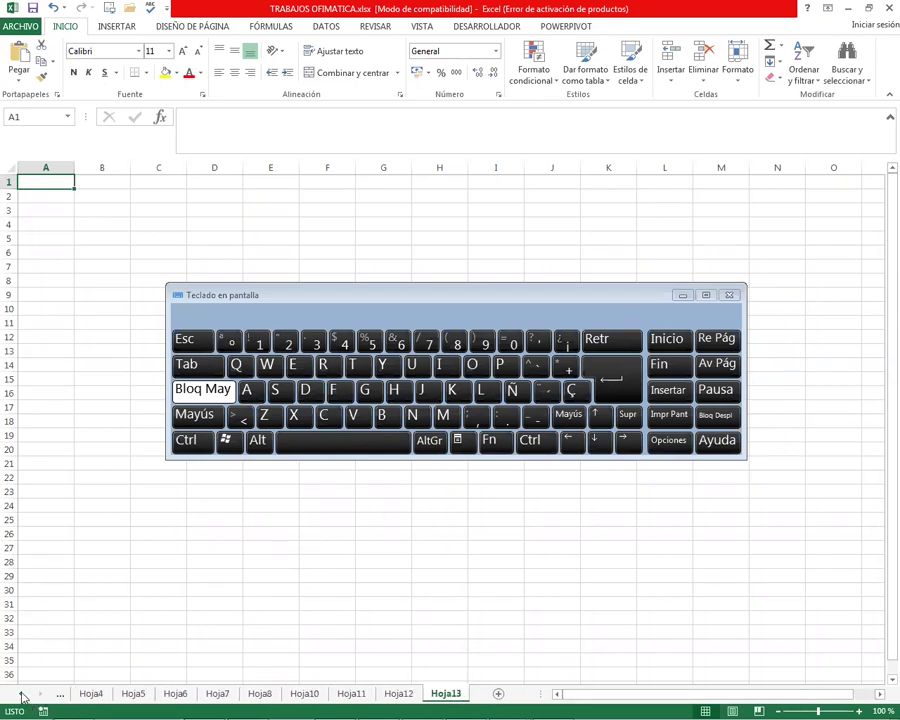
# Scroll through the row of worksheet names back to the first sheets and forward again
pyautogui.click(22, 694)
pyautogui.click(22, 694)
pyautogui.click(22, 694)
pyautogui.click(22, 694)
pyautogui.click(41, 697)
pyautogui.click(41, 697)
pyautogui.click(41, 697)
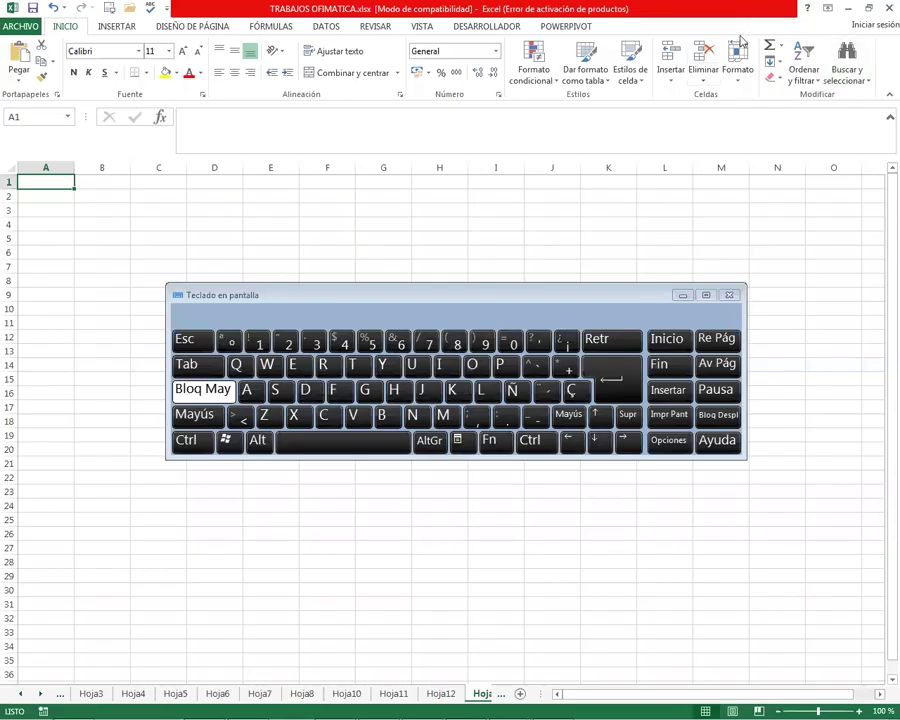
# Open Hoja3 and advance one worksheet at a time to Hoja5 with the on-screen keyboard
pyautogui.click(92, 693)
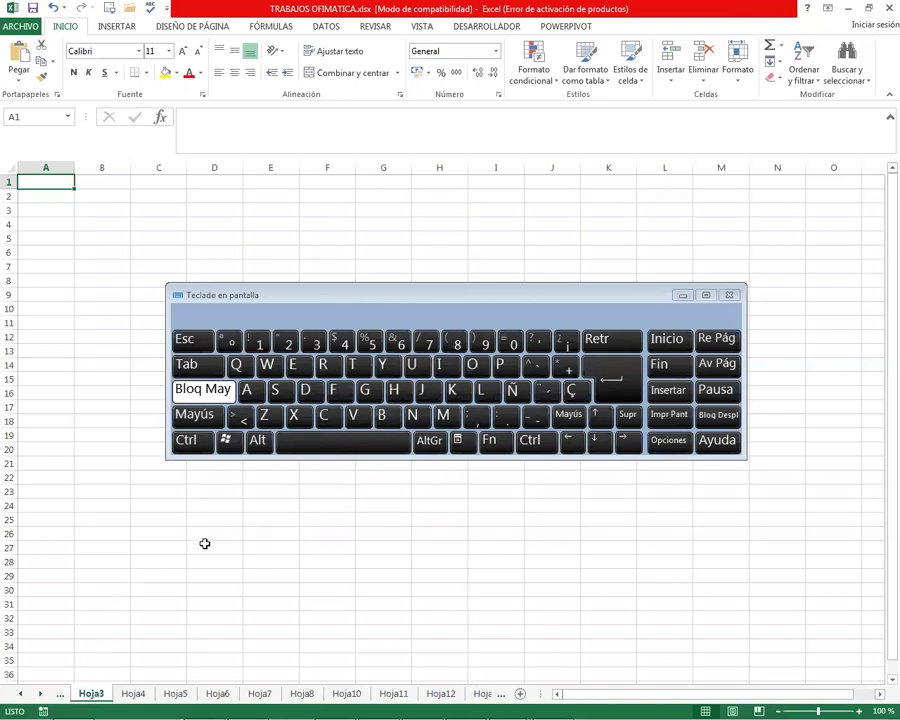
pyautogui.click(189, 446)
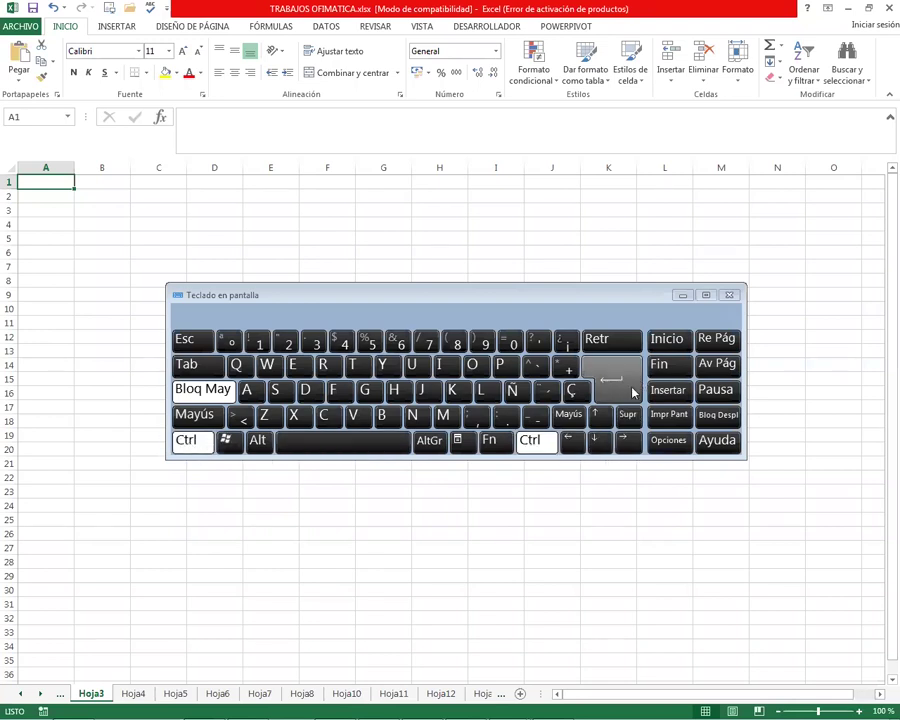
pyautogui.click(727, 365)
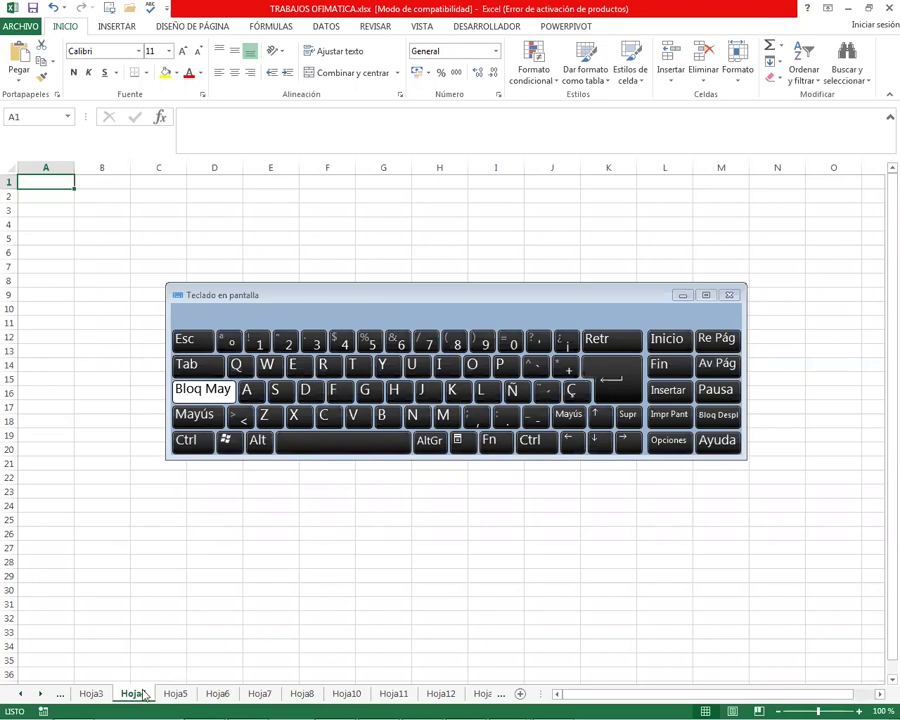
pyautogui.click(195, 447)
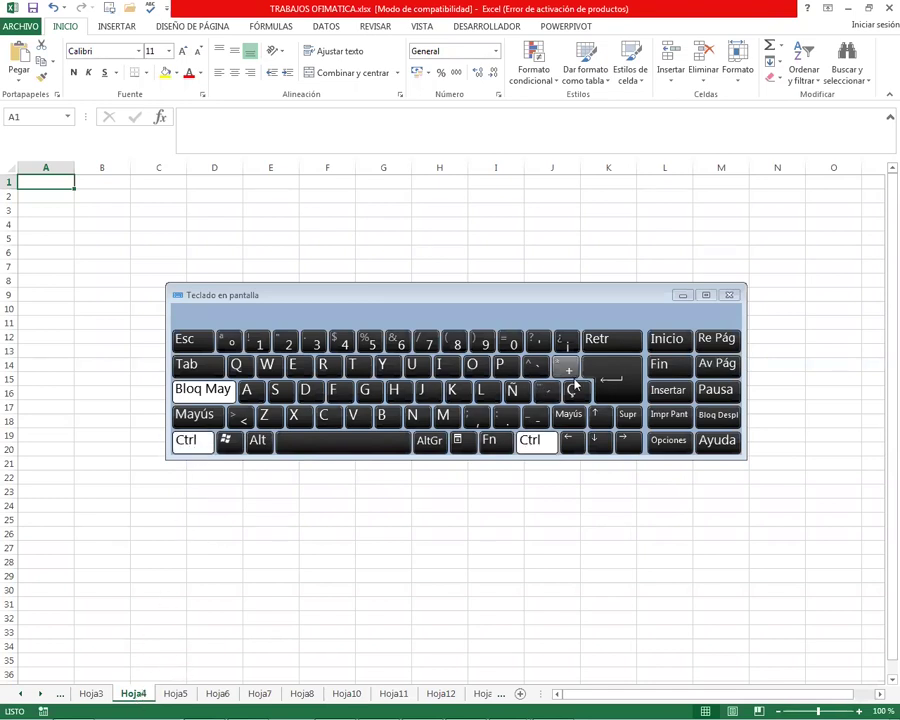
pyautogui.click(716, 363)
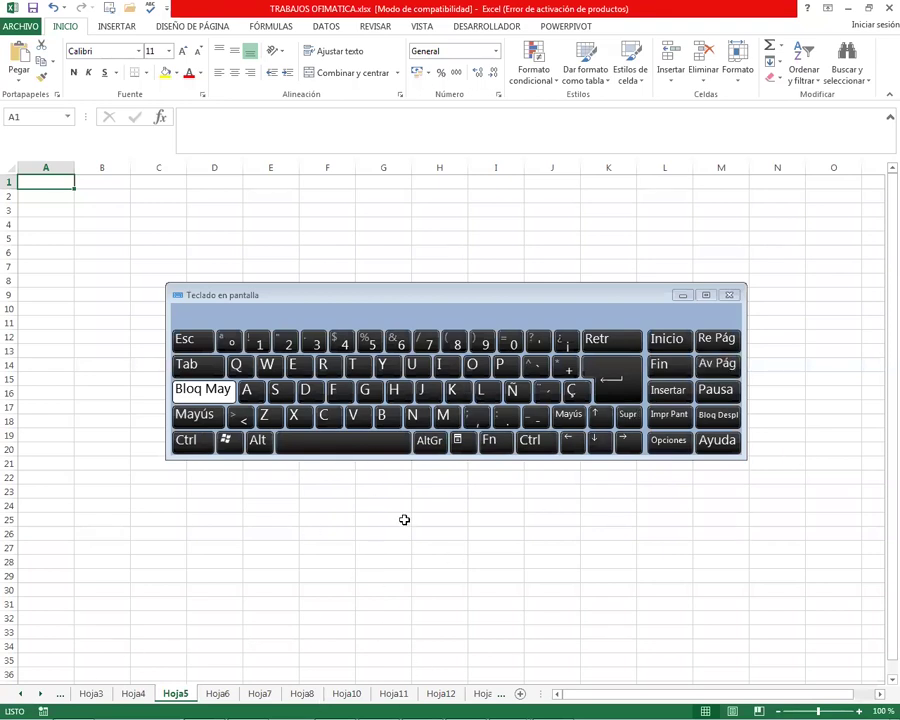
# Advance through the following worksheets from Hoja5 to Hoja10 with the physical keyboard
pyautogui.press('ctrl')
pyautogui.hotkey('ctrl', 'pagedown')
pyautogui.hotkey('ctrl', 'pagedown')
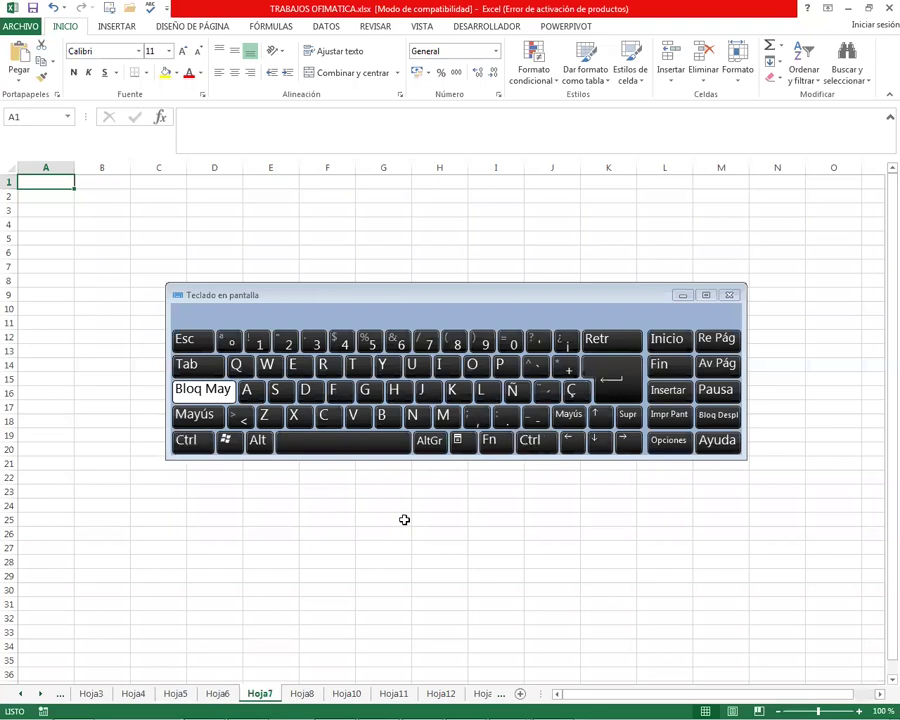
pyautogui.hotkey('ctrl', 'pagedown')
pyautogui.hotkey('ctrl', 'pagedown')
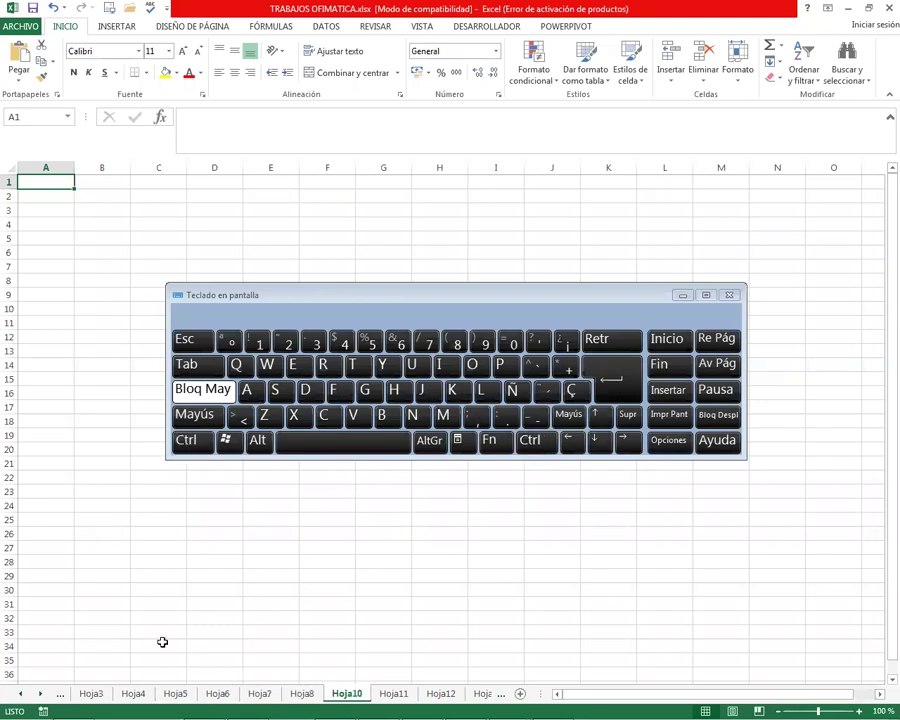
# Go back through the previous worksheets from Hoja10 to Hoja7 with the on-screen keyboard
pyautogui.click(187, 440)
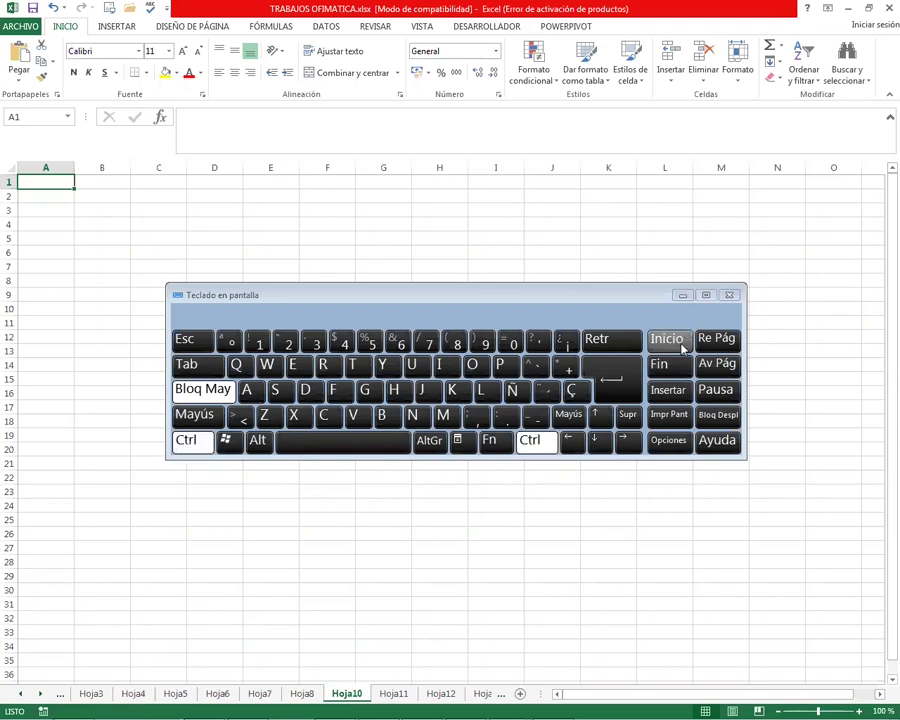
pyautogui.click(714, 340)
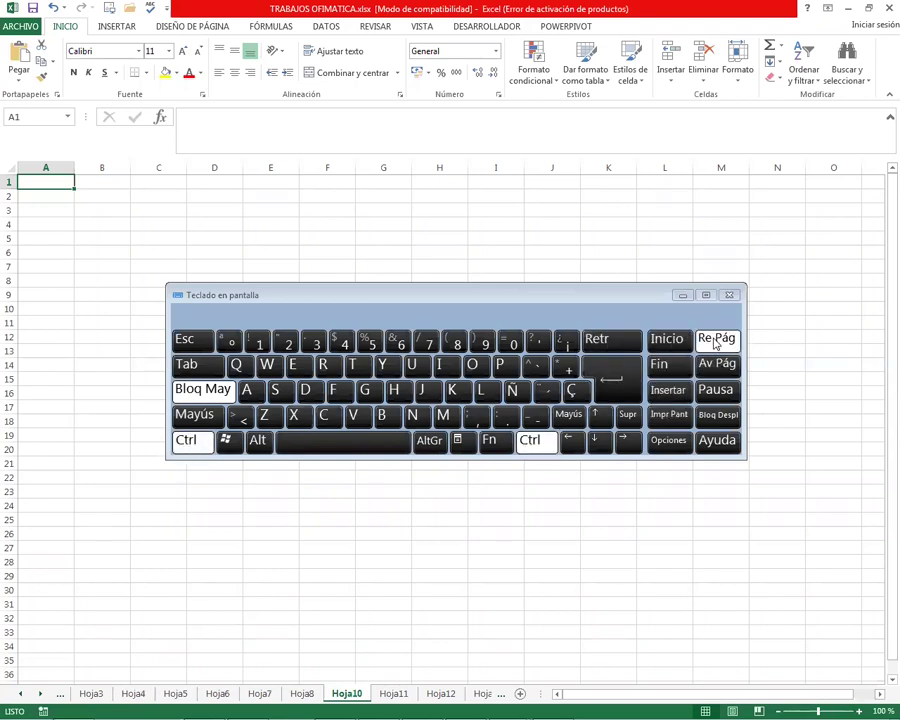
pyautogui.click(186, 444)
pyautogui.click(714, 338)
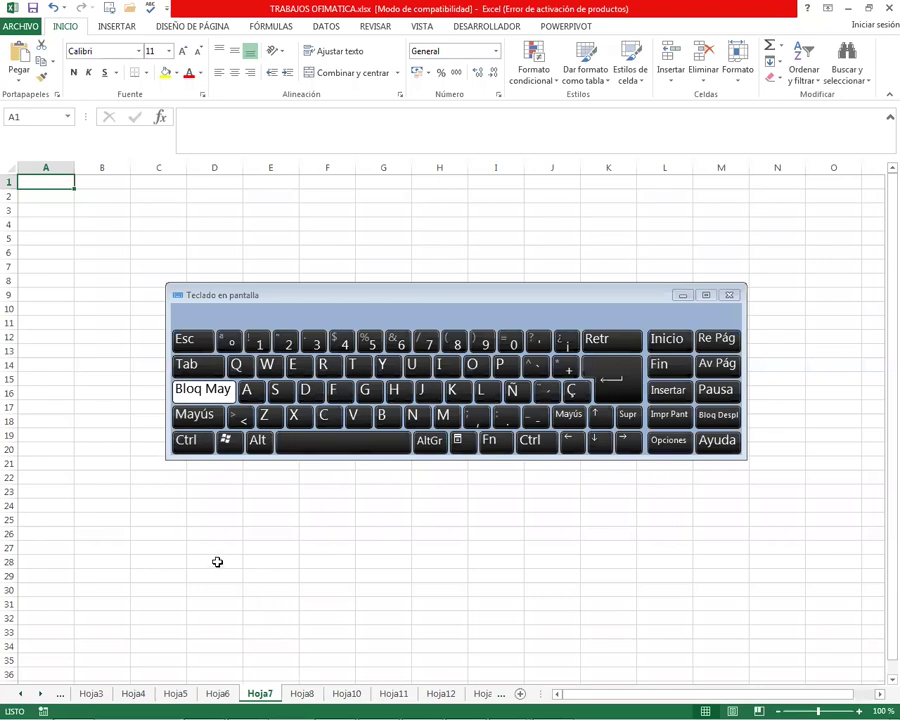
pyautogui.click(480, 271)
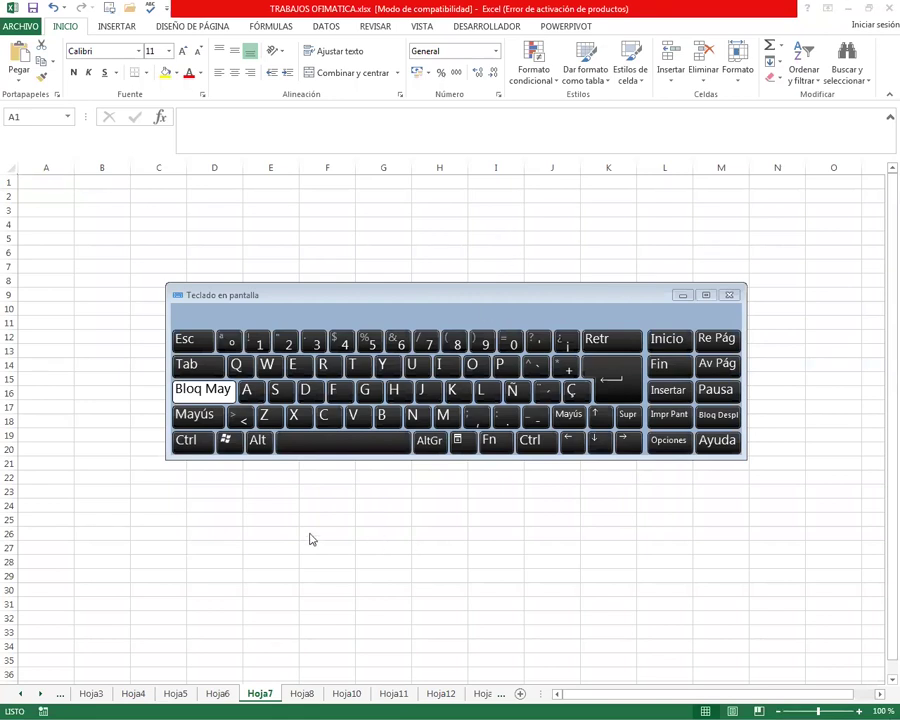
# Zoom Hoja7 in to 180 % and move the on-screen keyboard down so that it uncovers the upper rows
pyautogui.click(72, 184)
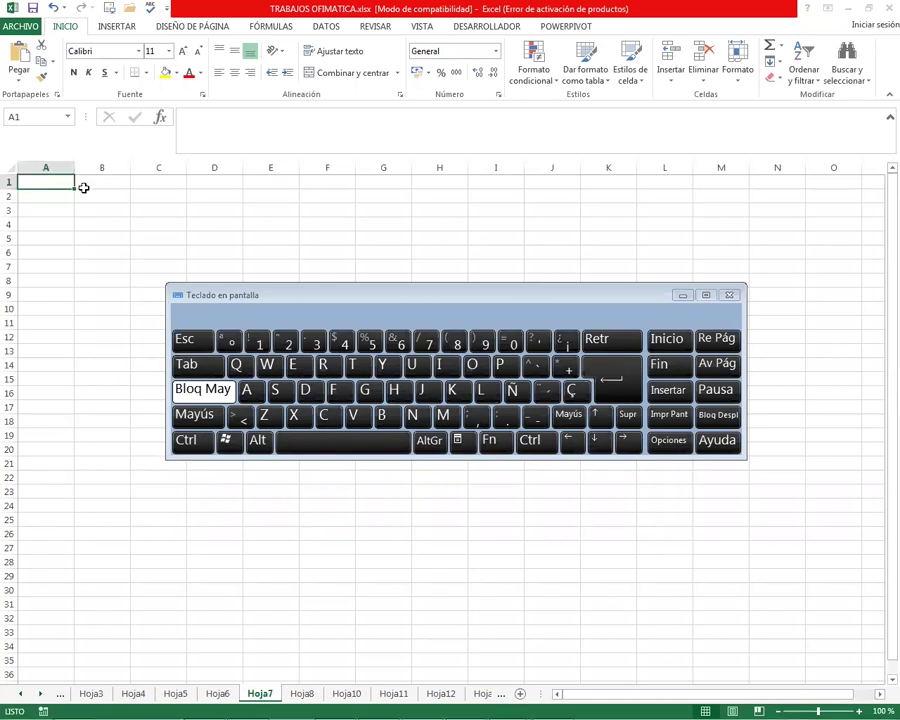
pyautogui.click(858, 710)
pyautogui.click(858, 708)
pyautogui.click(858, 708)
pyautogui.click(858, 708)
pyautogui.click(858, 708)
pyautogui.click(858, 708)
pyautogui.click(858, 708)
pyautogui.click(858, 708)
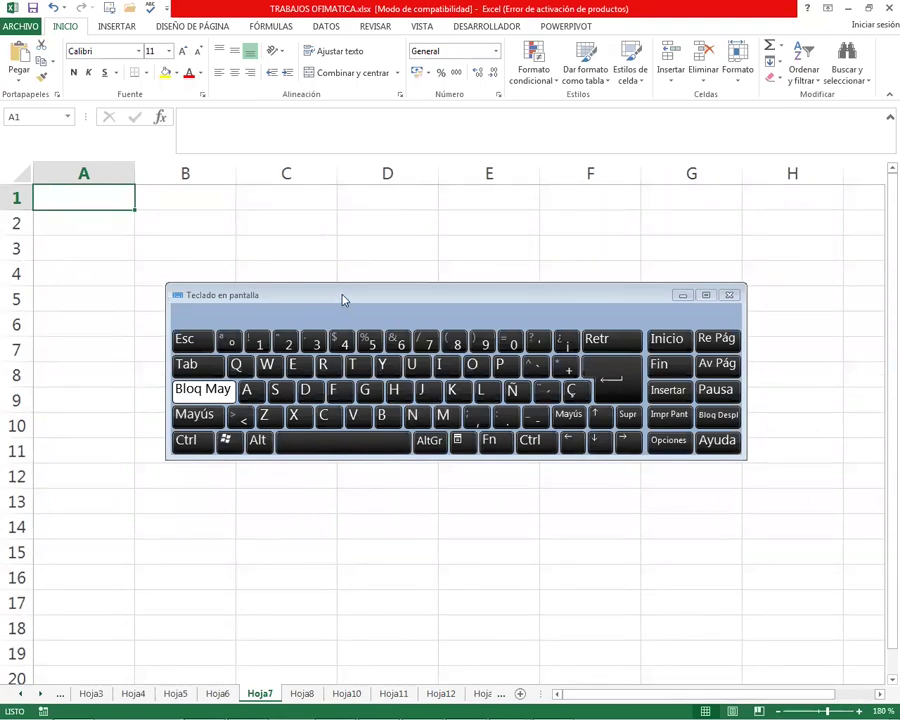
pyautogui.moveTo(341, 297); pyautogui.dragTo(234, 415)
pyautogui.click(245, 318)
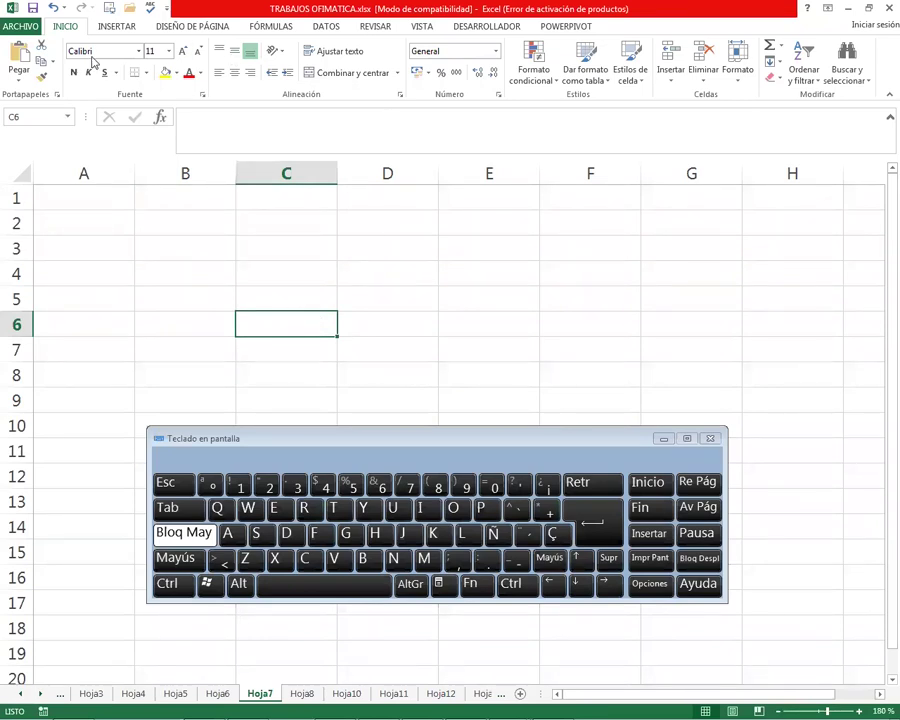
# Enter the text OFIMATICA in cell A1 of Hoja7 and reselect that cell
pyautogui.click(95, 193)
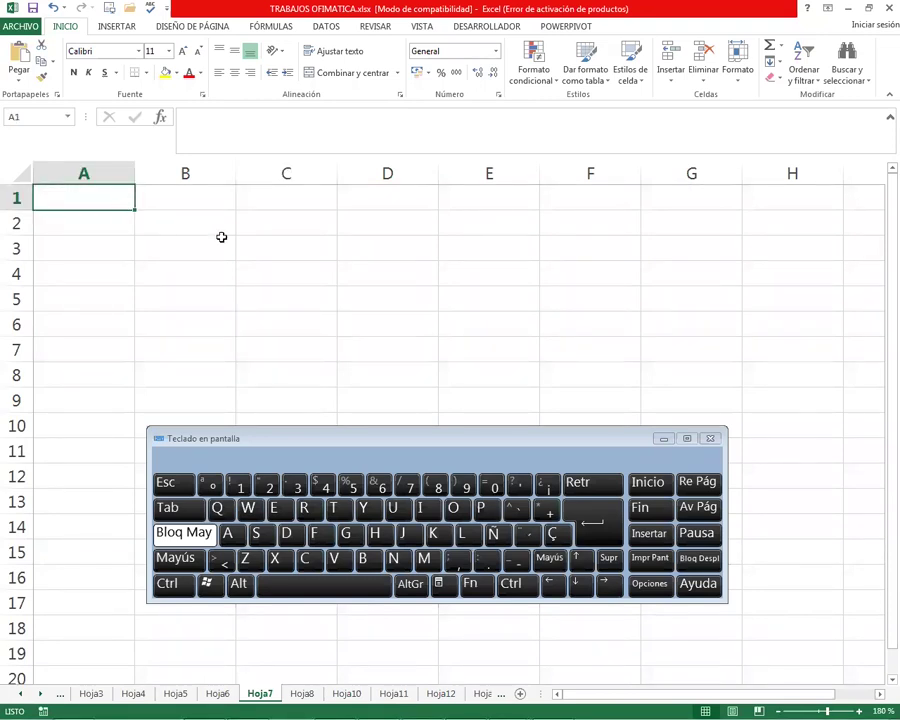
pyautogui.write('IN')
pyautogui.press('BackSpace')
pyautogui.write('OFIMATICA')
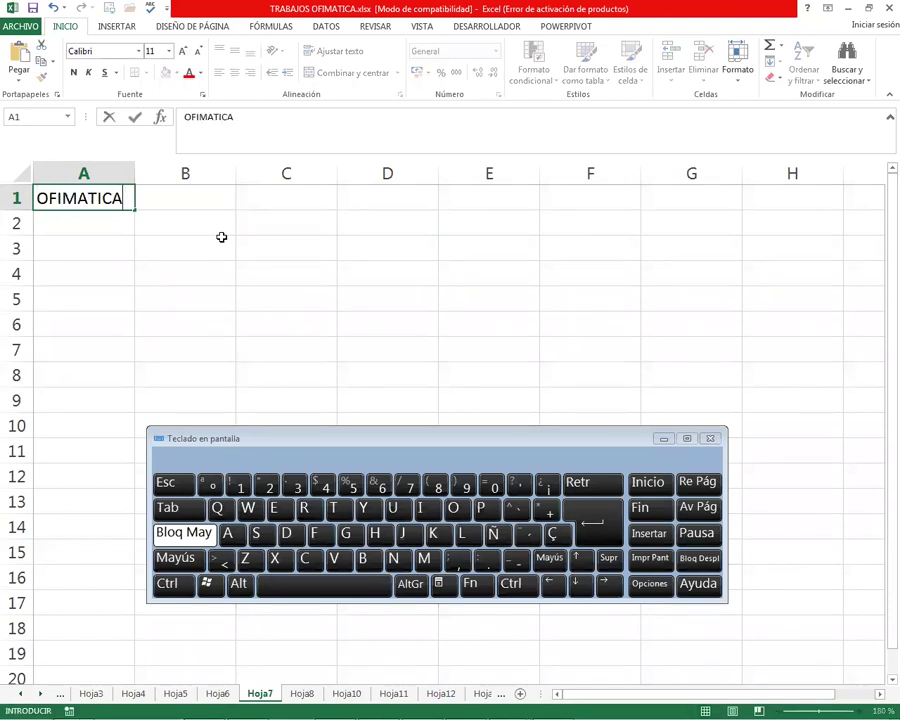
pyautogui.press('Return')
pyautogui.press('Up')
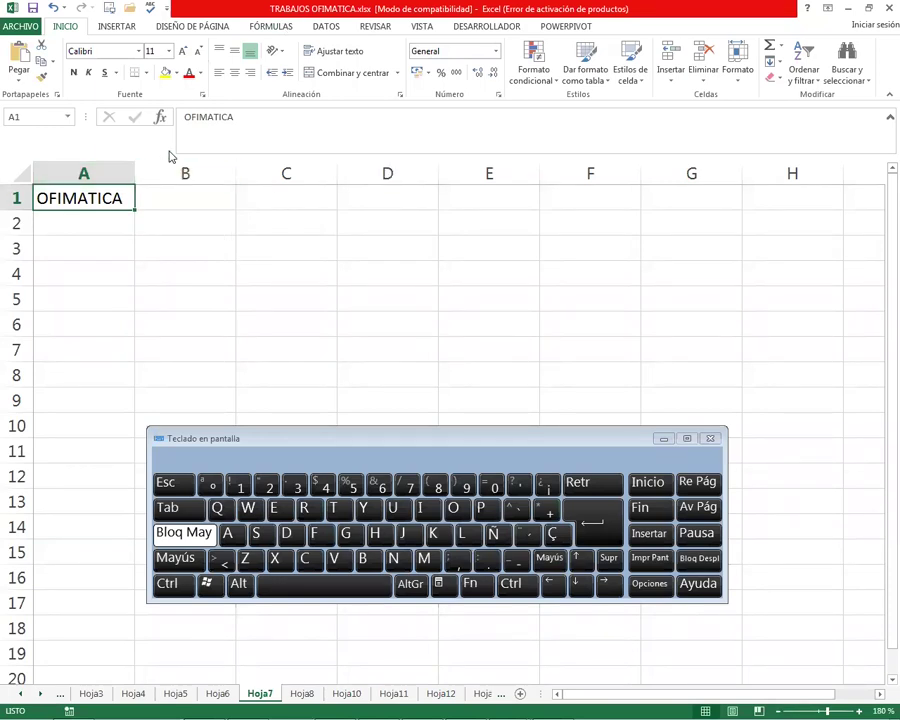
# Highlight the text OFIMATICA of cell A1 in the formula bar and make the formula bar taller
pyautogui.moveTo(190, 157); pyautogui.dragTo(190, 157)
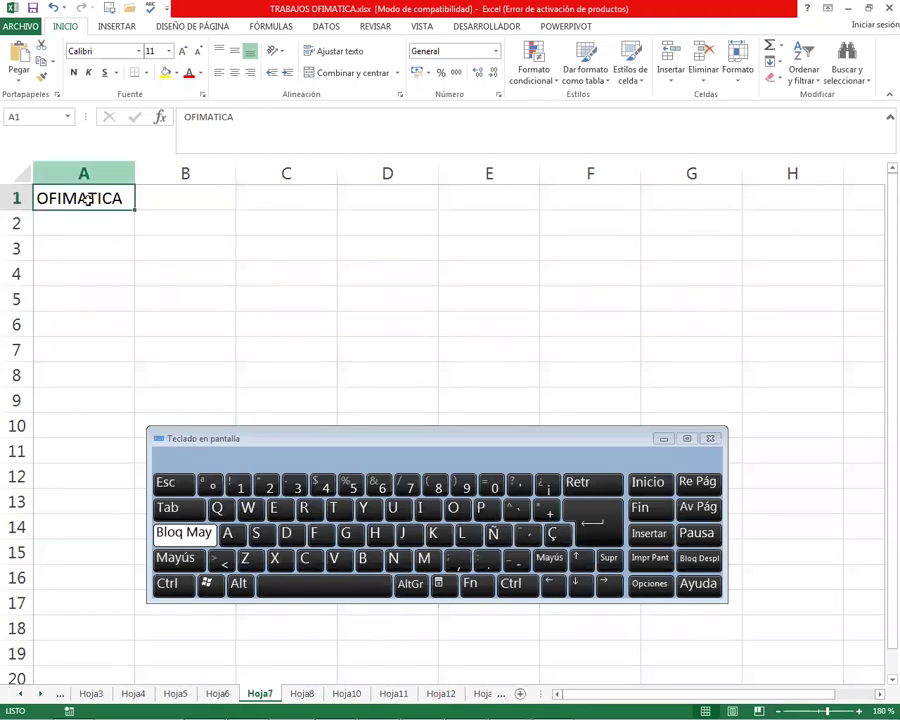
pyautogui.moveTo(242, 118); pyautogui.dragTo(204, 119)
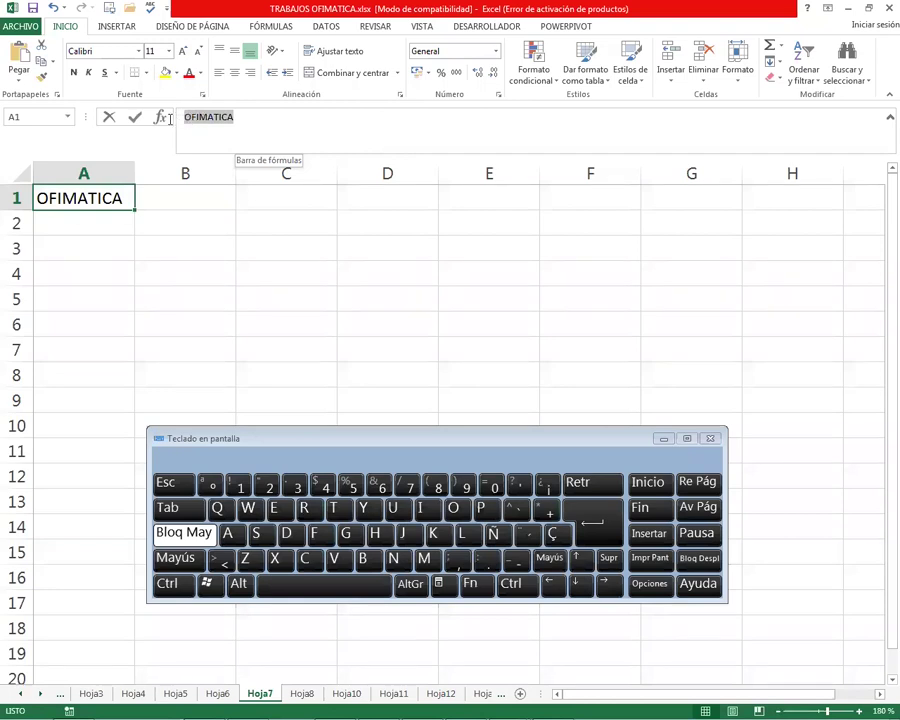
pyautogui.moveTo(157, 118); pyautogui.dragTo(114, 212)
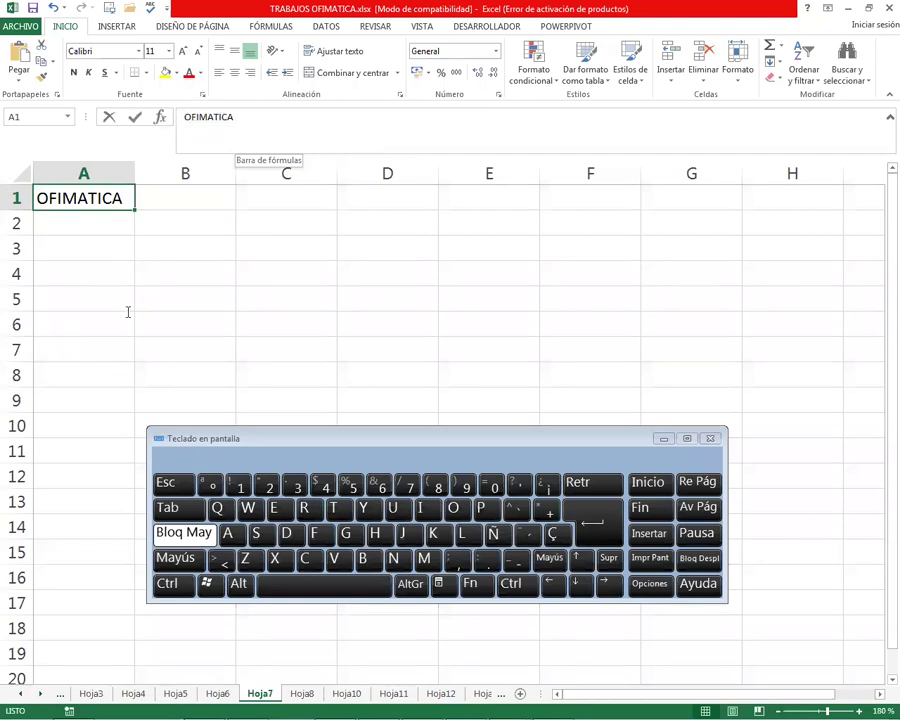
pyautogui.moveTo(104, 336); pyautogui.dragTo(168, 153)
# Open cell A1 for in-cell editing, leave the edit and undo the last entry
pyautogui.moveTo(62, 225); pyautogui.dragTo(66, 203)
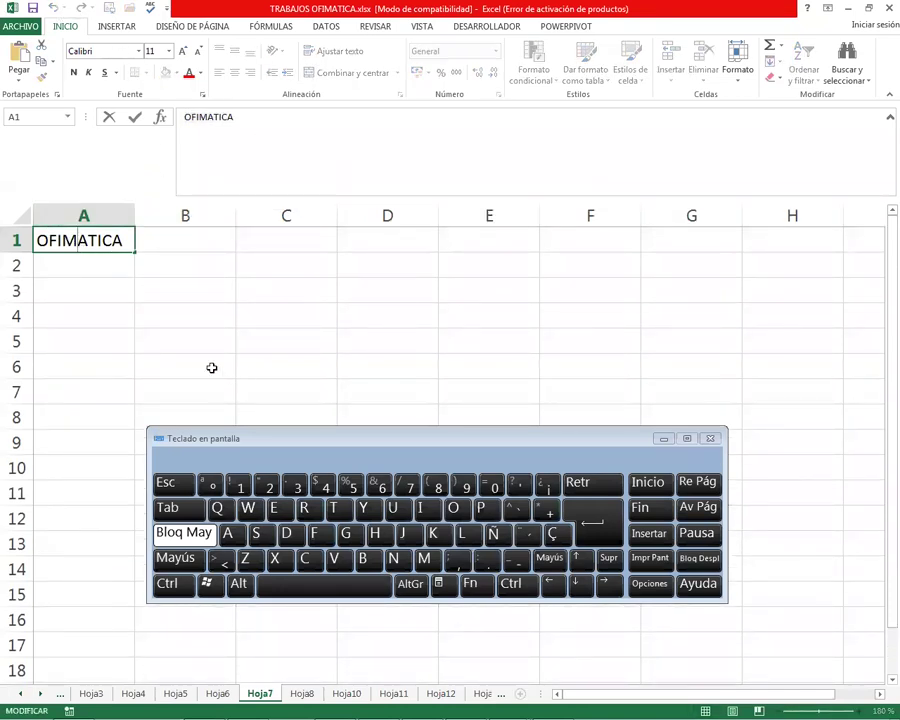
pyautogui.click(204, 358)
pyautogui.click(54, 9)
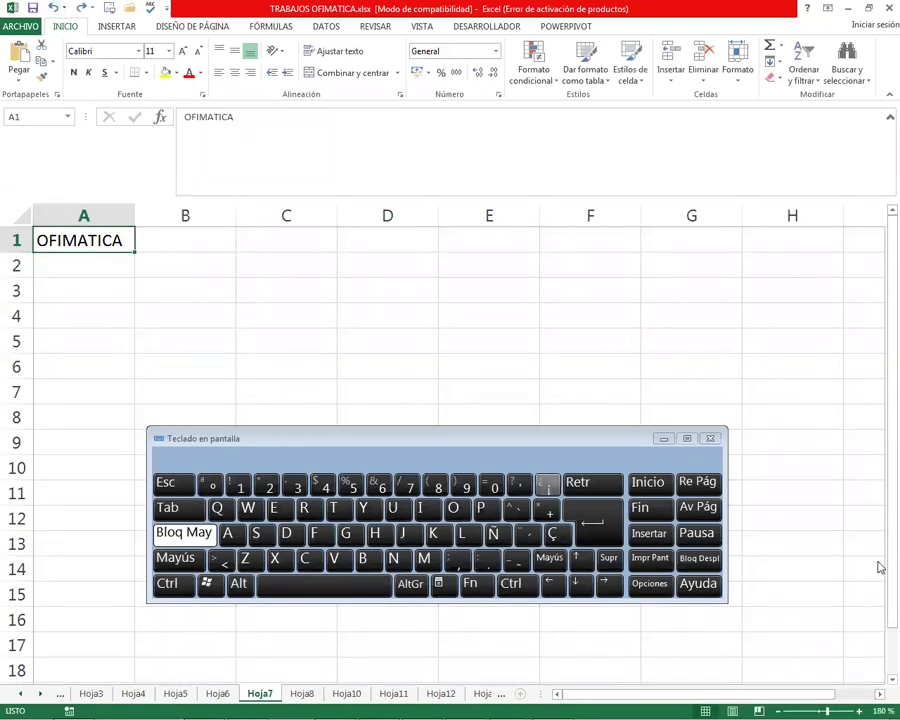
# Enter OFIMATICA in cell A1 again, confirming with the on-screen keyboard, and return to A1
pyautogui.moveTo(873, 703)
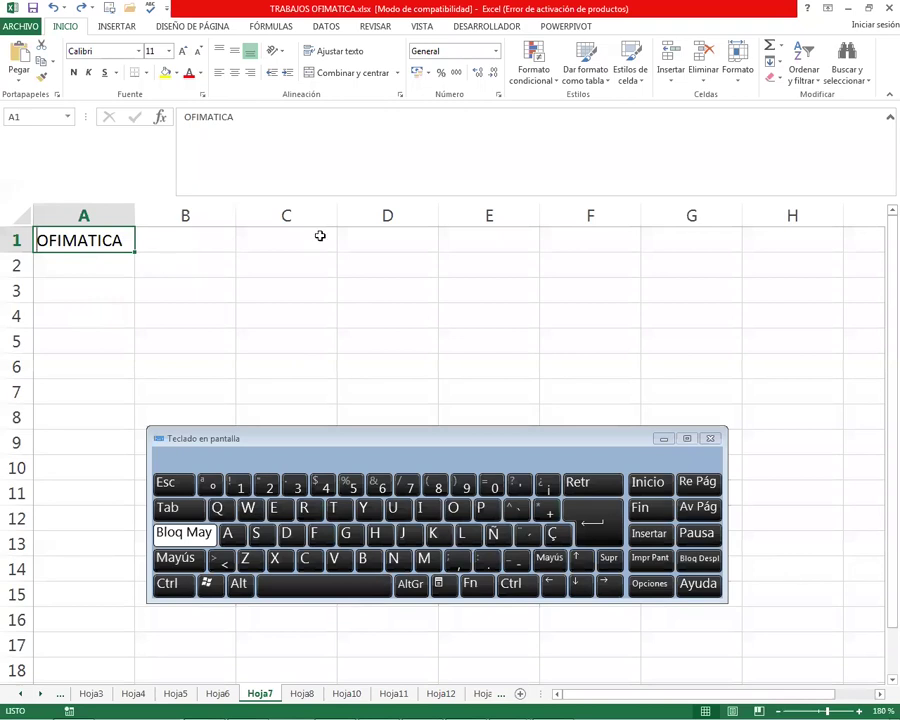
pyautogui.write('OFIMATICA')
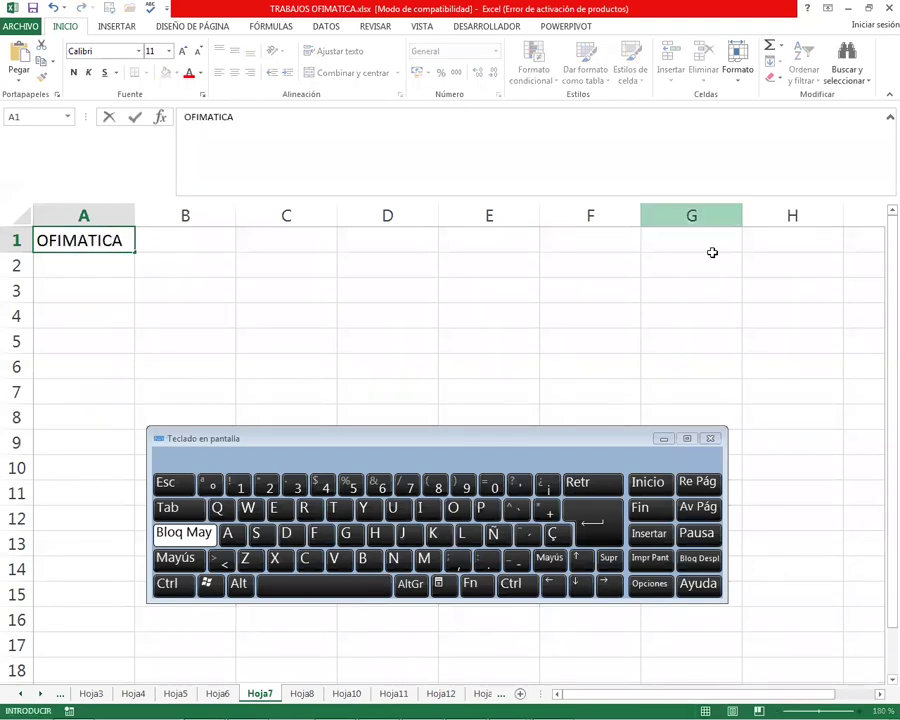
pyautogui.click(594, 522)
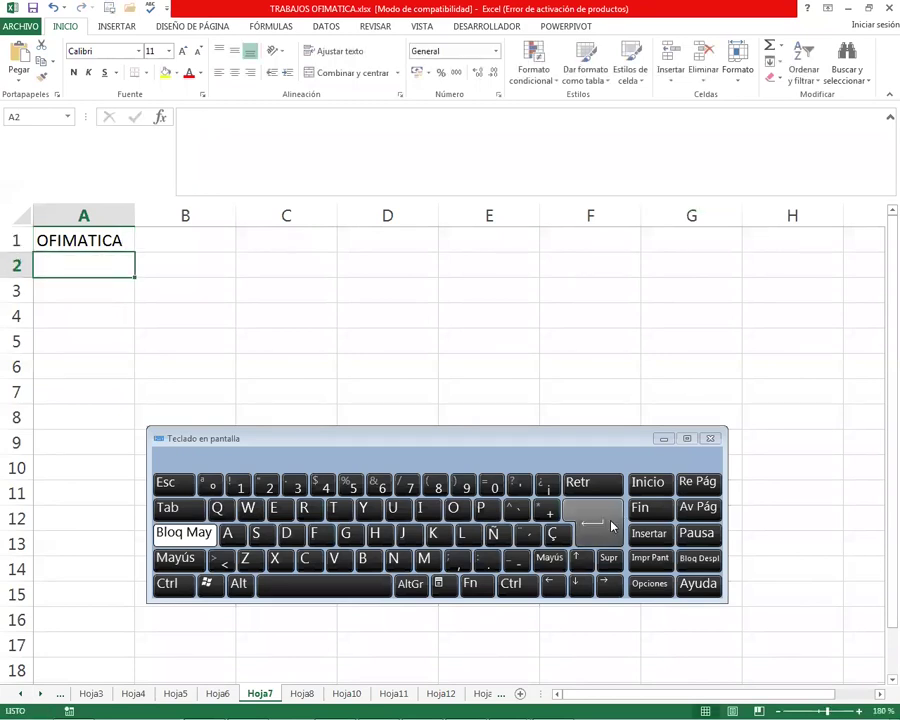
pyautogui.press('Up')
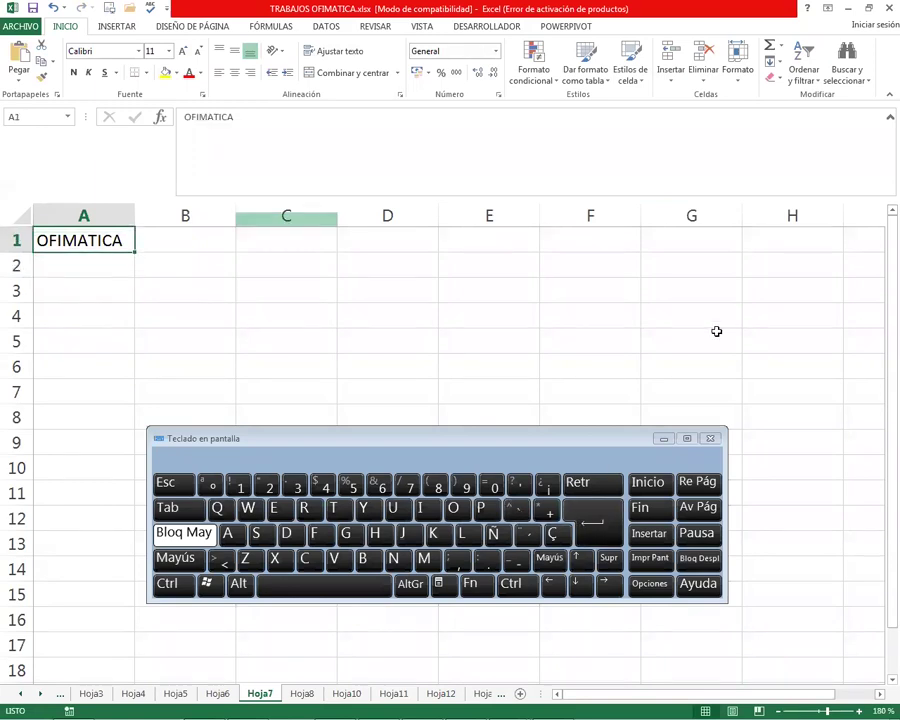
# Move the selection down to A2 and back up to A1 with the on-screen keyboard
pyautogui.click(578, 584)
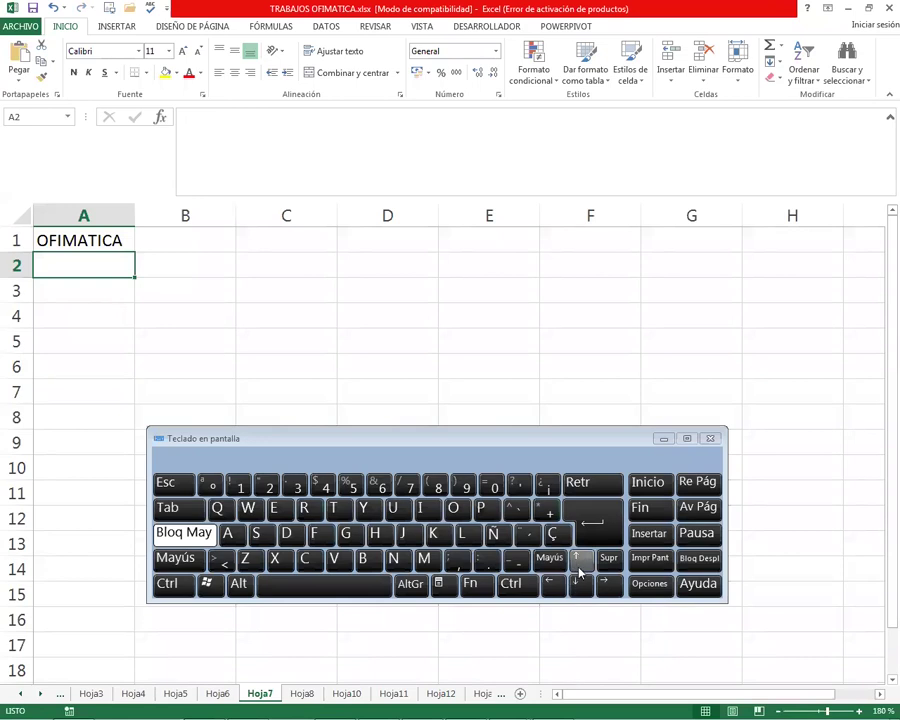
pyautogui.click(579, 565)
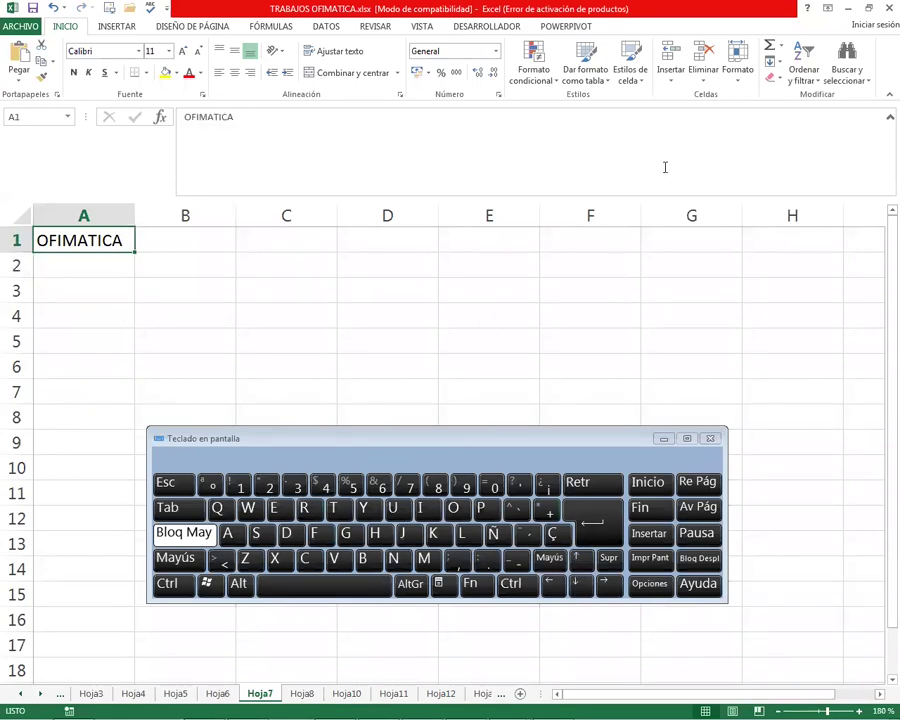
pyautogui.hotkey('ctrl', 'Down')
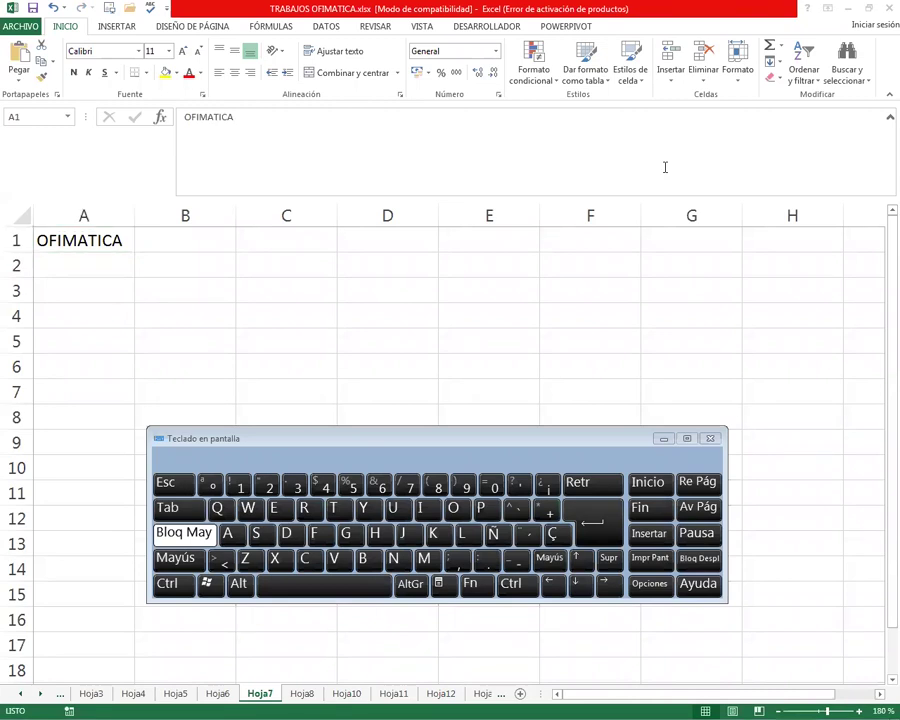
pyautogui.click(100, 249)
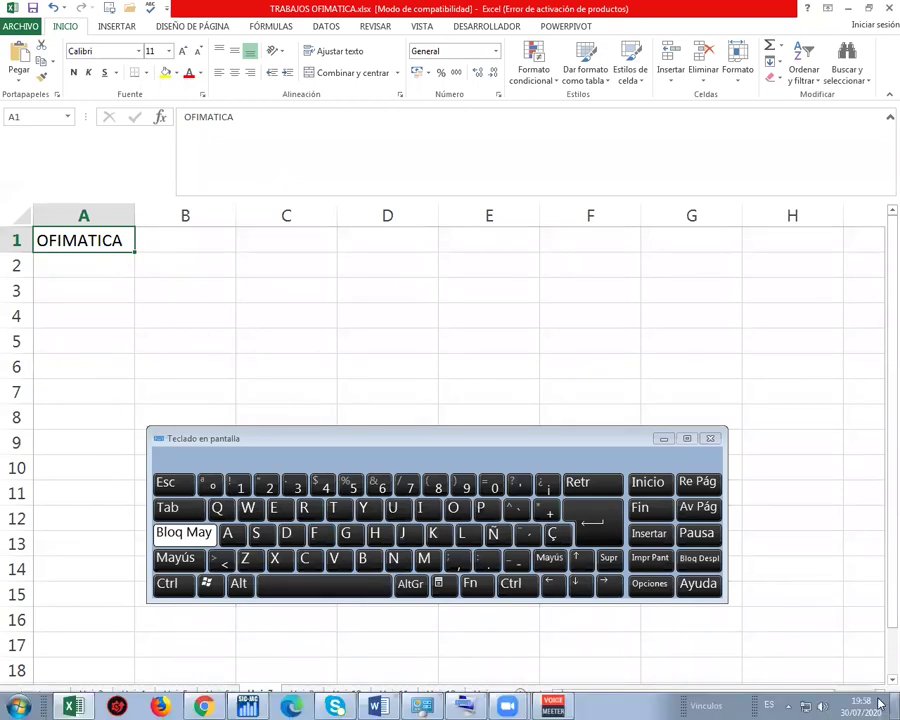
pyautogui.click(352, 248)
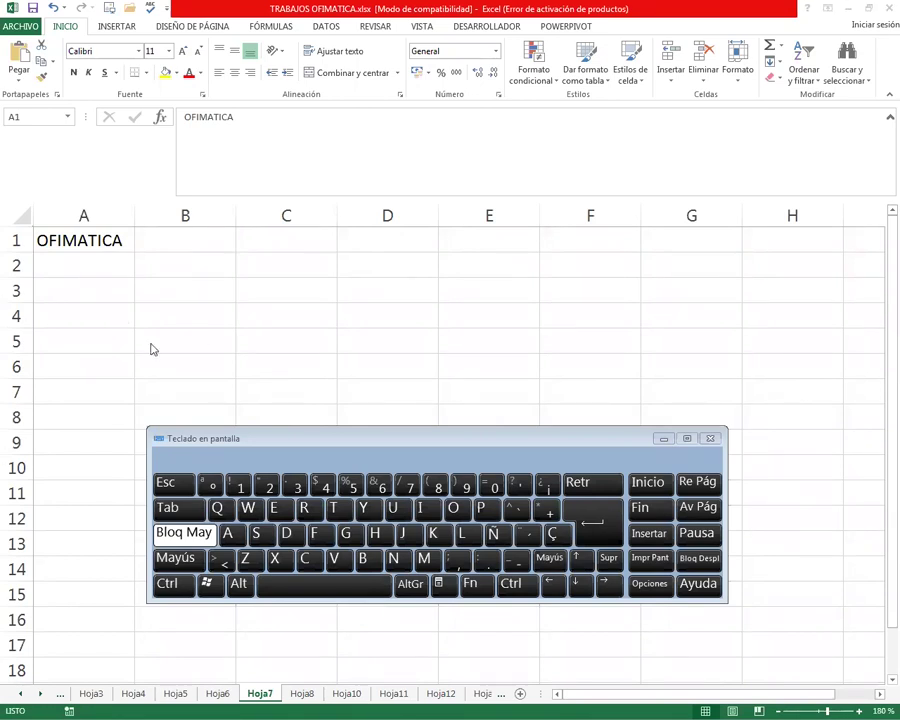
pyautogui.click(80, 248)
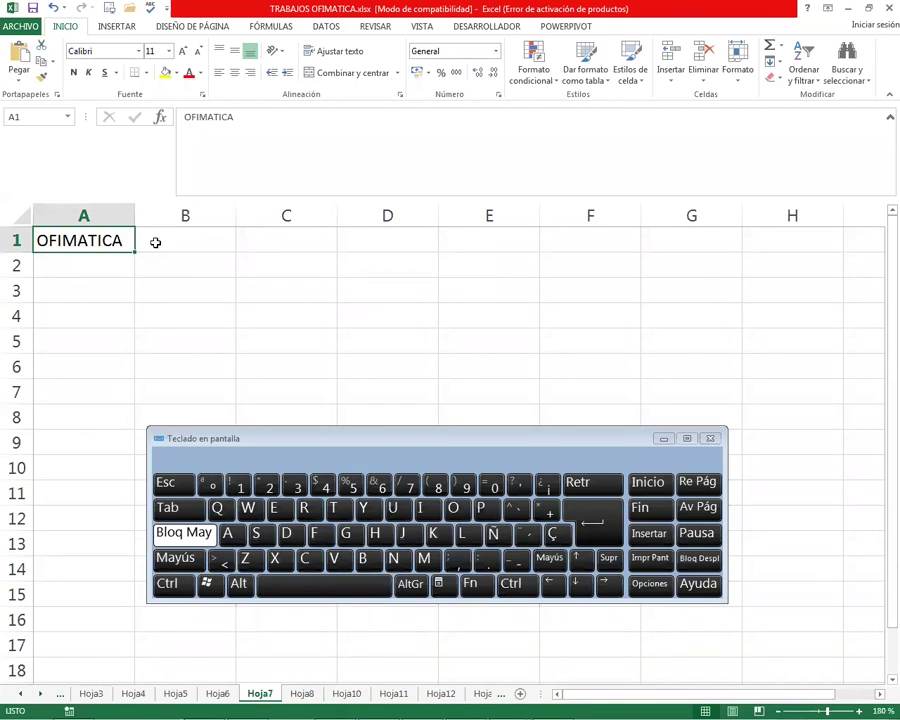
# Clear cell A1, write OFIMATICA in it anew and reselect the cell
pyautogui.click(583, 484)
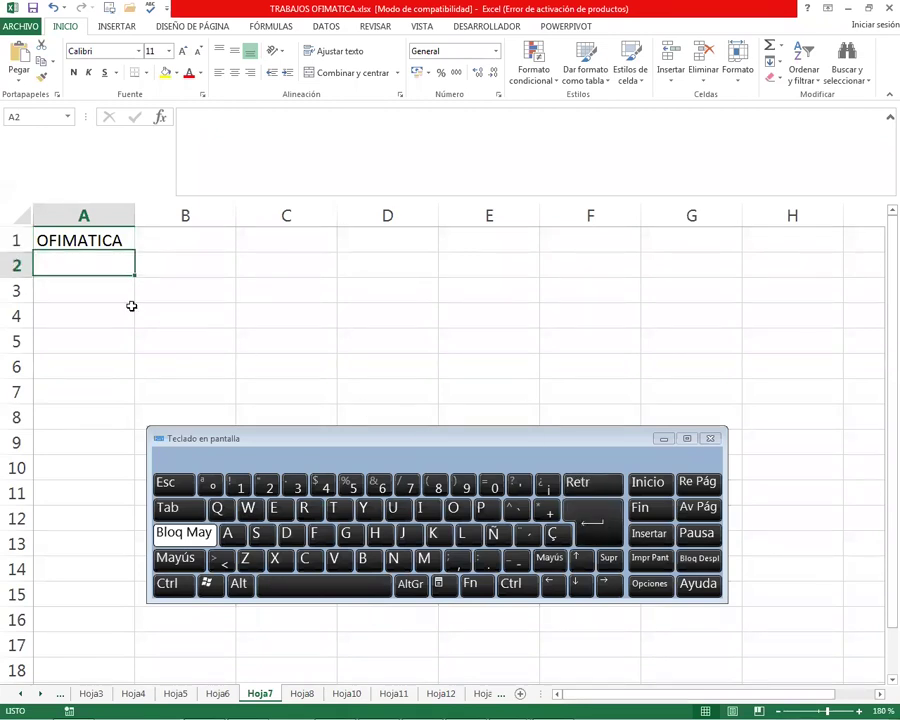
pyautogui.click(92, 241)
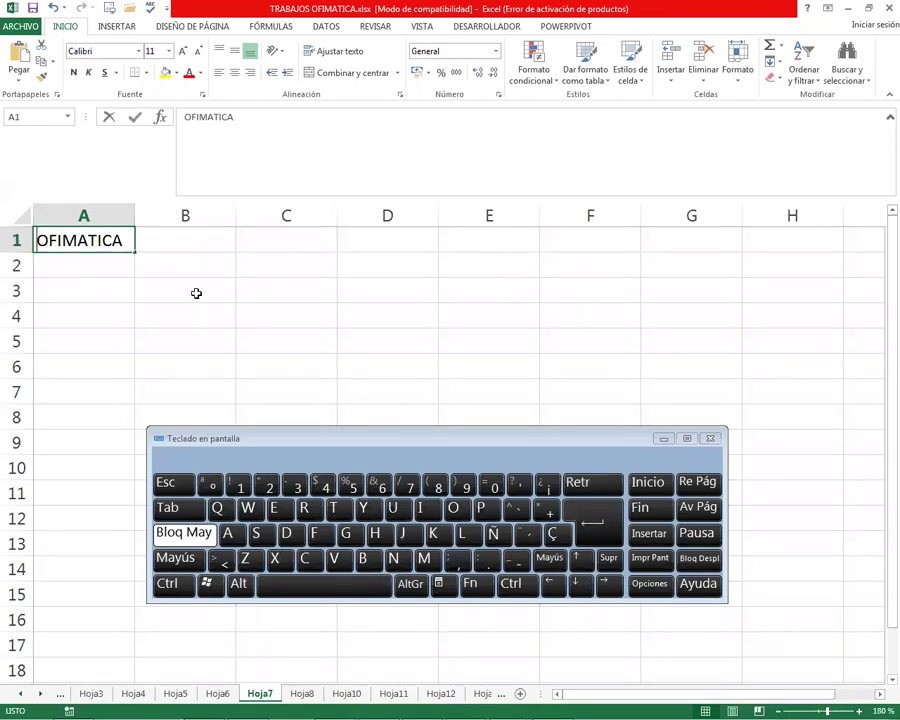
pyautogui.press('BackSpace')
pyautogui.write('OFIMA')
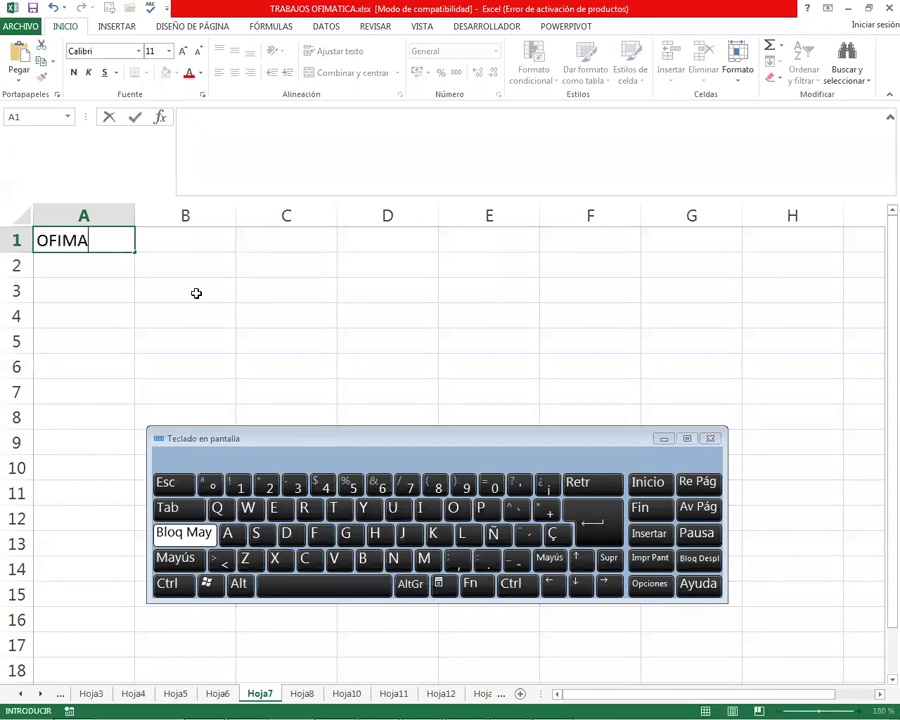
pyautogui.write('TICAA')
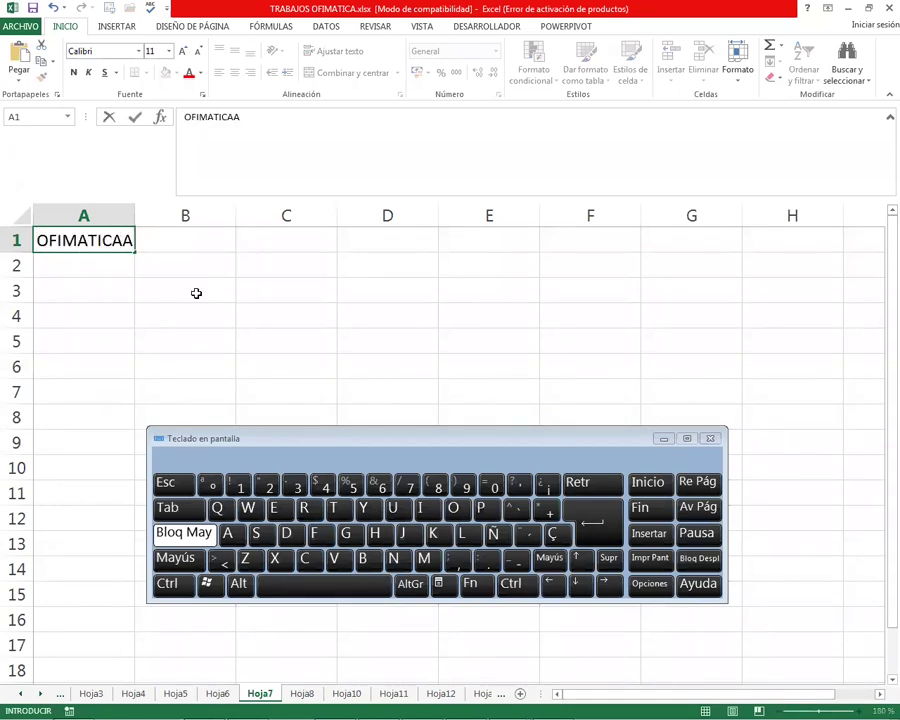
pyautogui.press('BackSpace')
pyautogui.press('Return')
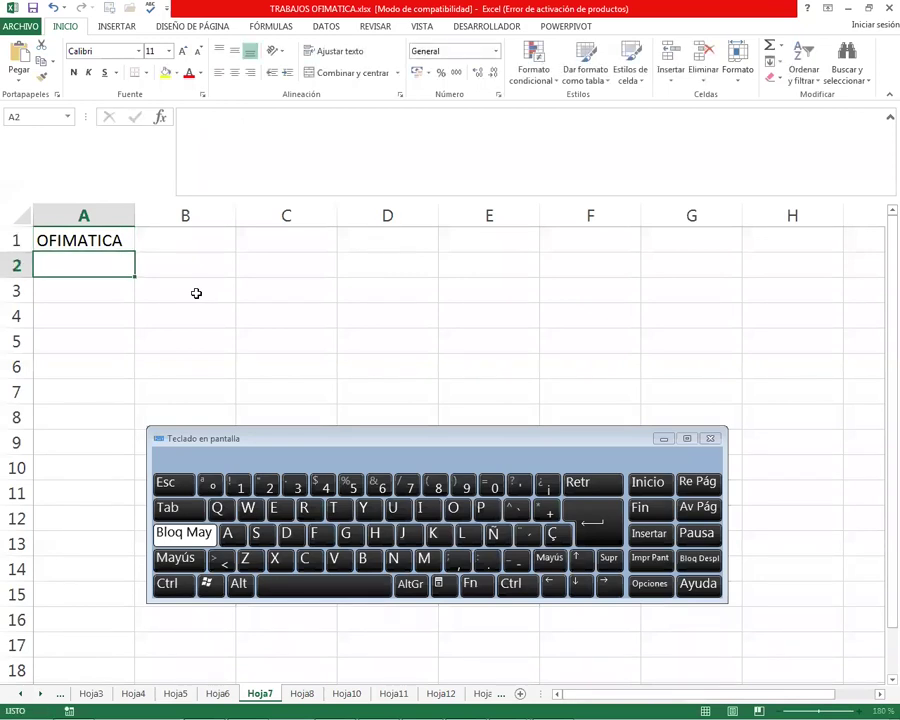
pyautogui.press('Up')
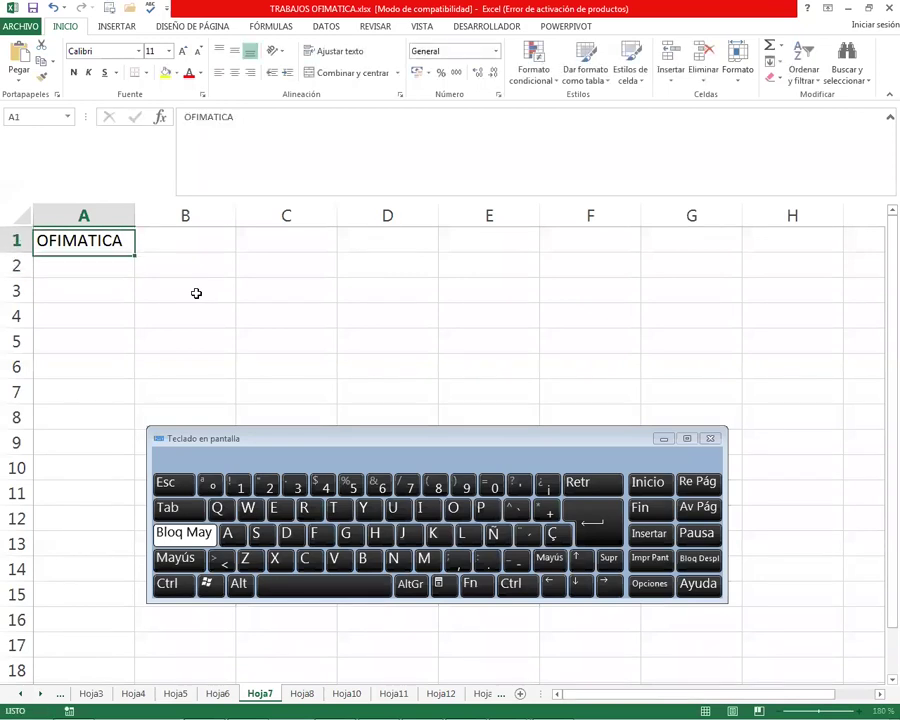
# Try shortening the text of cell A1 to OFIMA in the formula bar, and discard the edit
pyautogui.click(127, 290)
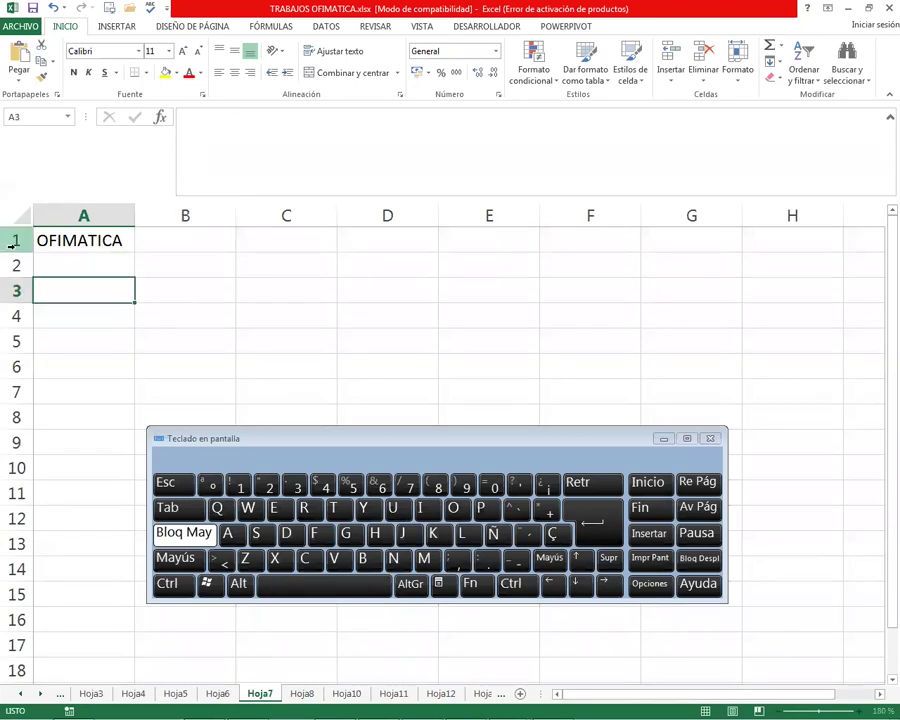
pyautogui.click(72, 240)
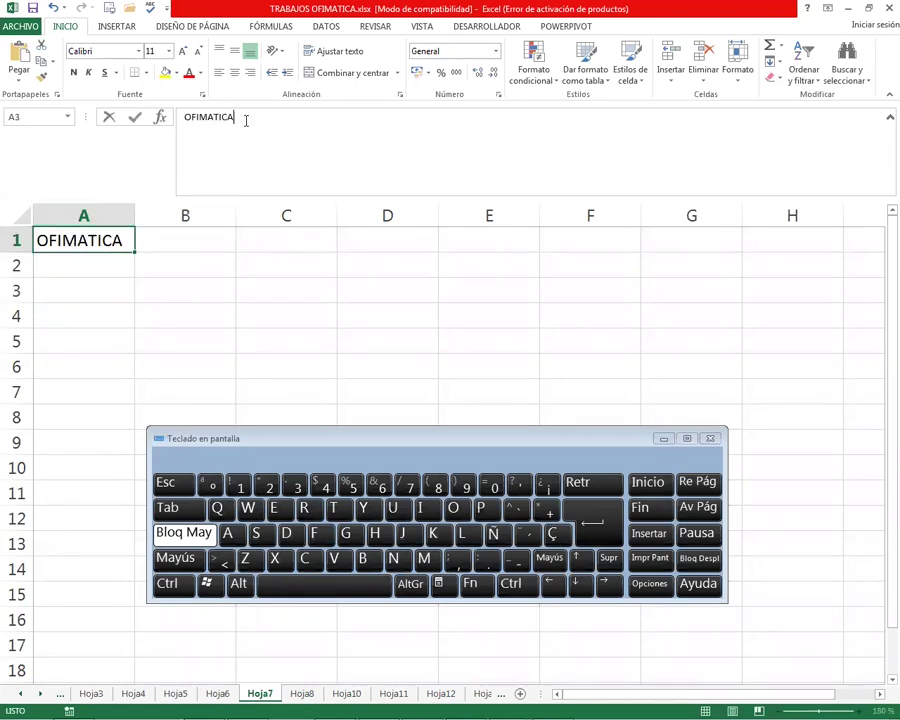
pyautogui.press('BackSpace')
pyautogui.press('BackSpace')
pyautogui.press('BackSpace')
pyautogui.press('BackSpace')
pyautogui.press('BackSpace')
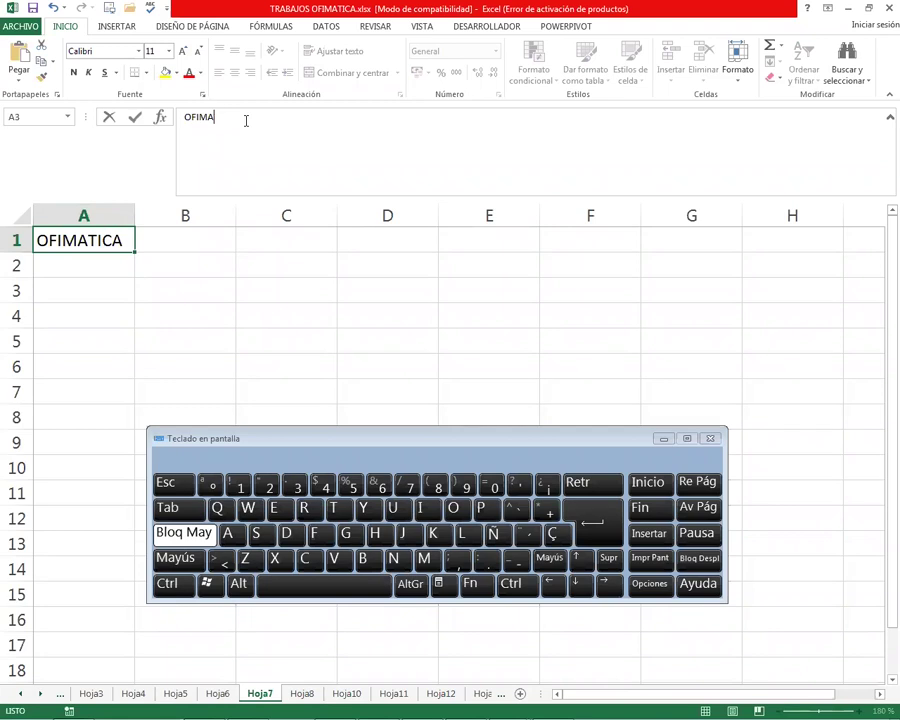
pyautogui.press('Escape')
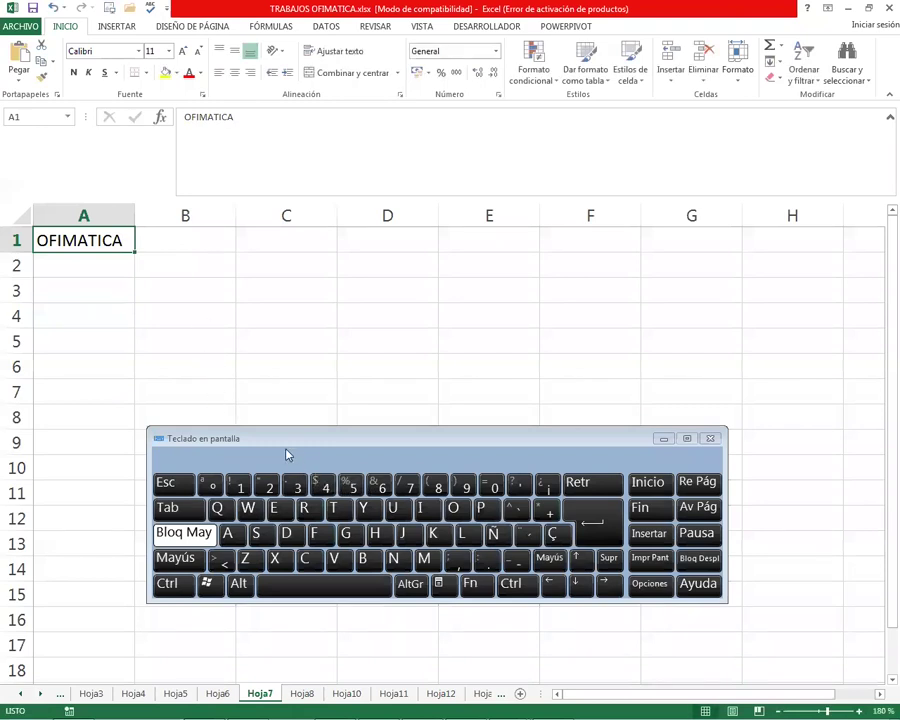
# Try erasing the whole text of cell A1 letter by letter inside the cell, and discard the edit
pyautogui.doubleClick(122, 242)
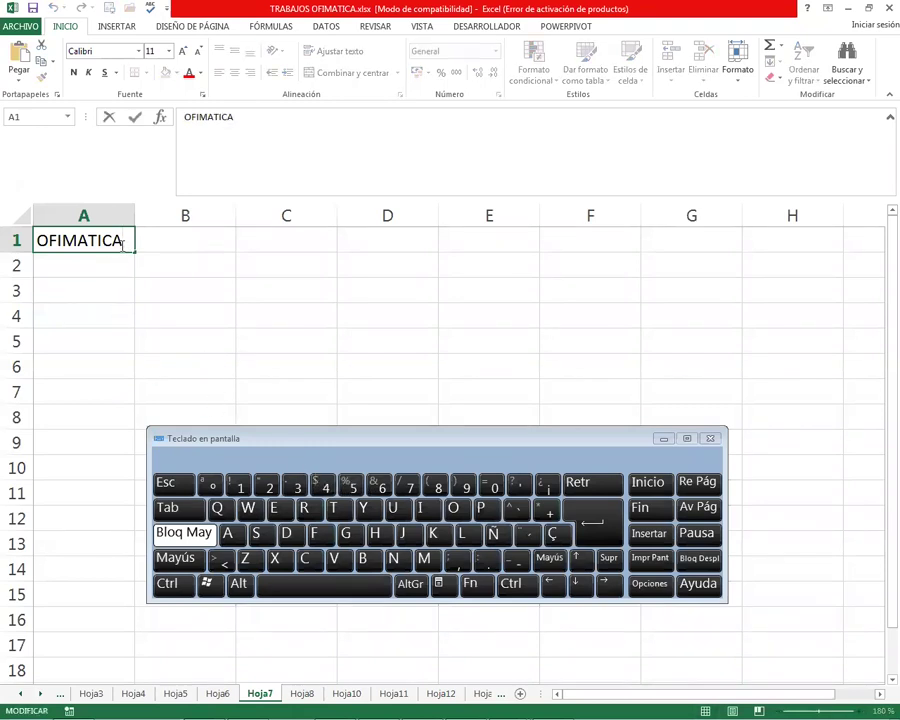
pyautogui.press('BackSpace')
pyautogui.press('BackSpace')
pyautogui.press('BackSpace')
pyautogui.press('BackSpace')
pyautogui.press('BackSpace')
pyautogui.press('BackSpace')
pyautogui.press('BackSpace')
pyautogui.press('BackSpace')
pyautogui.press('BackSpace')
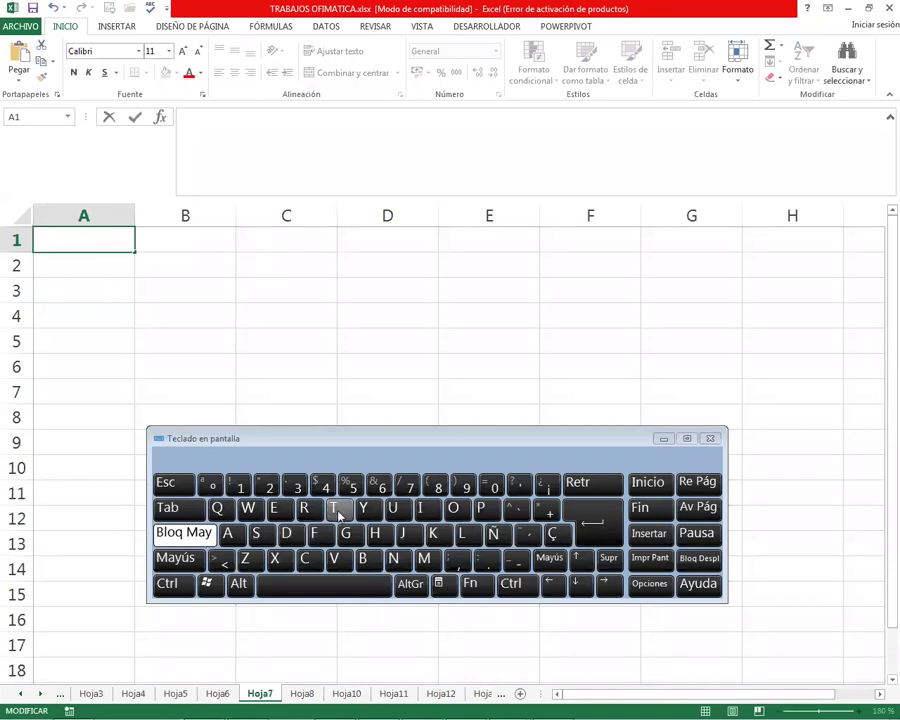
pyautogui.press('Escape')
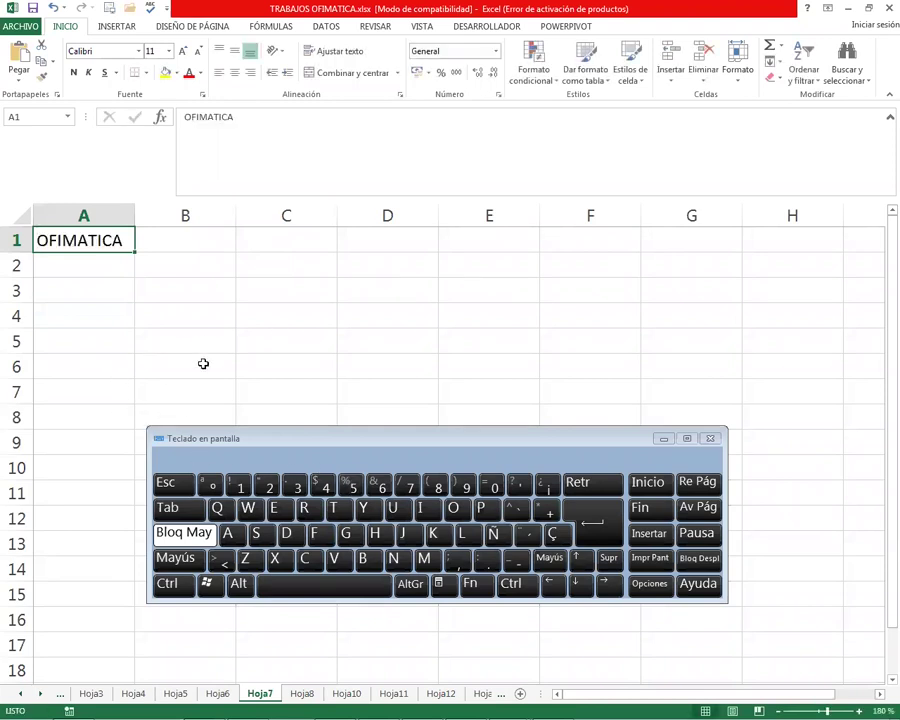
pyautogui.click(104, 357)
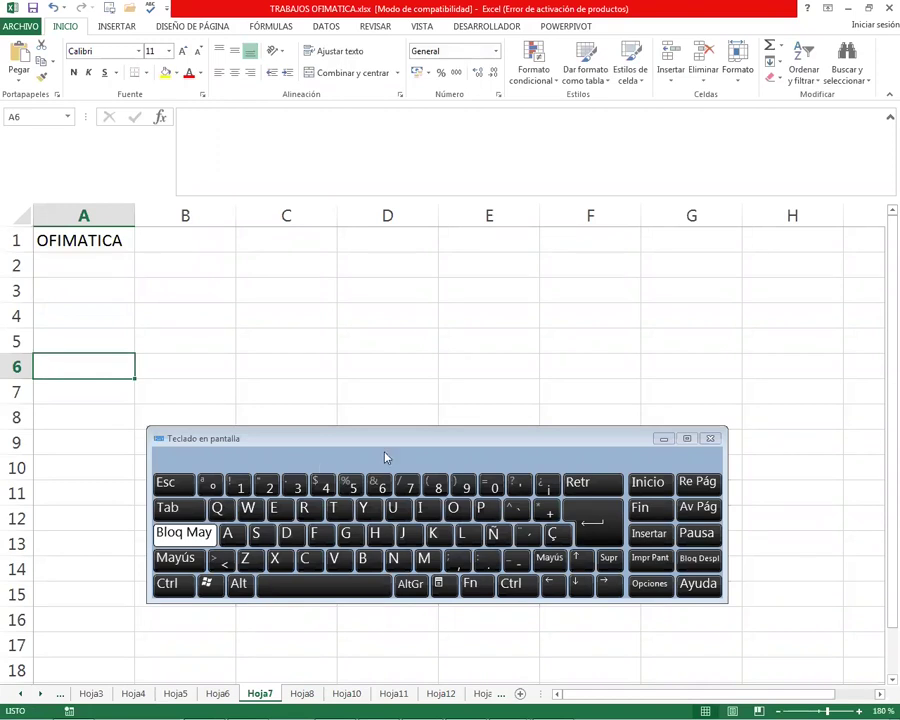
pyautogui.click(596, 271)
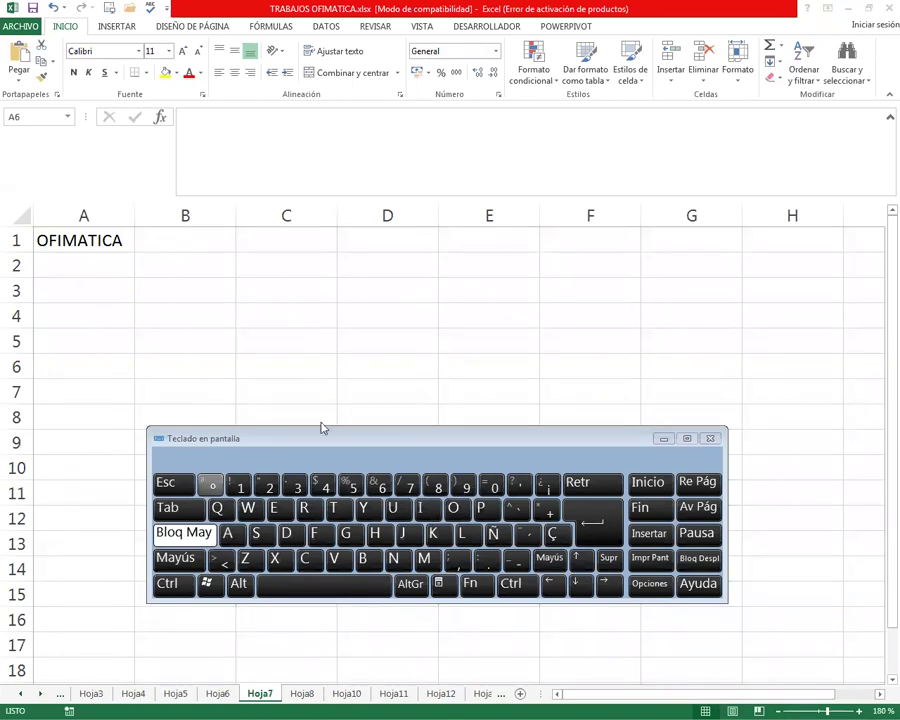
pyautogui.click(196, 268)
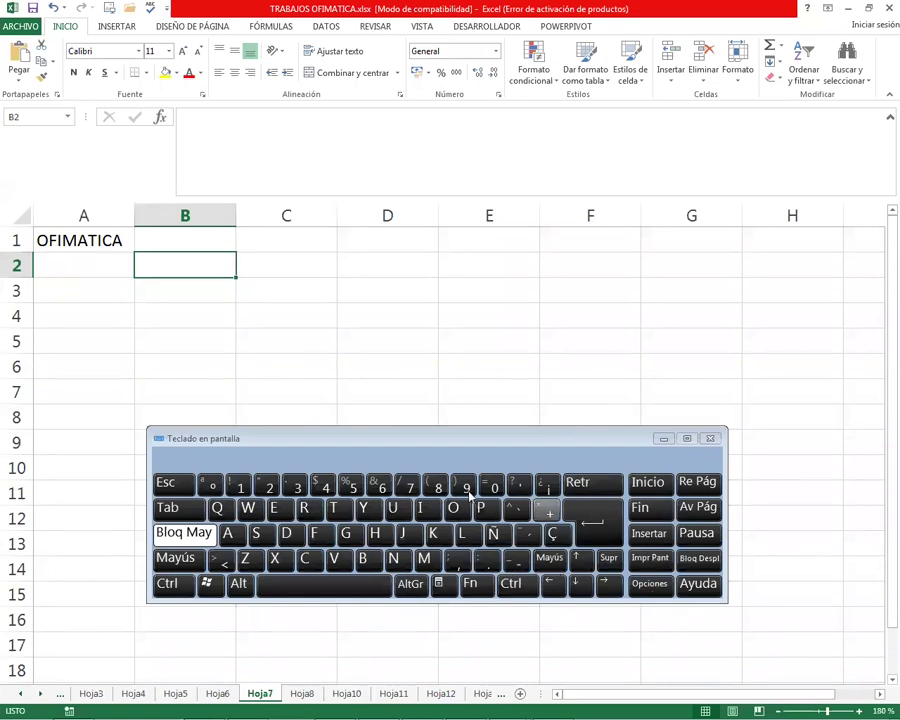
# Move the on-screen keyboard lower to uncover more rows, and enter (5) in cell B5
pyautogui.moveTo(424, 444); pyautogui.dragTo(384, 476)
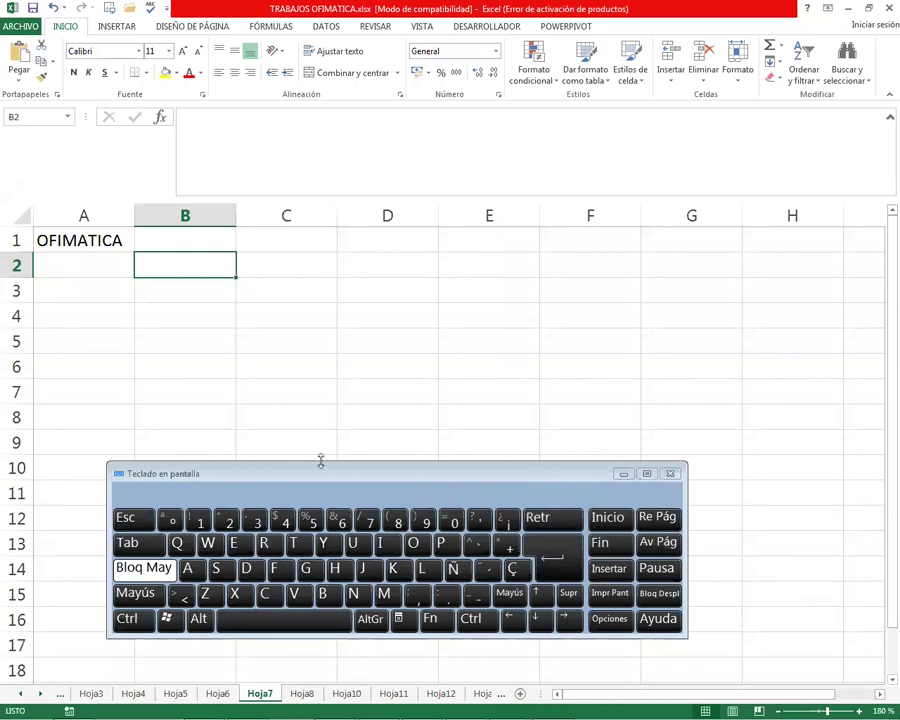
pyautogui.click(190, 345)
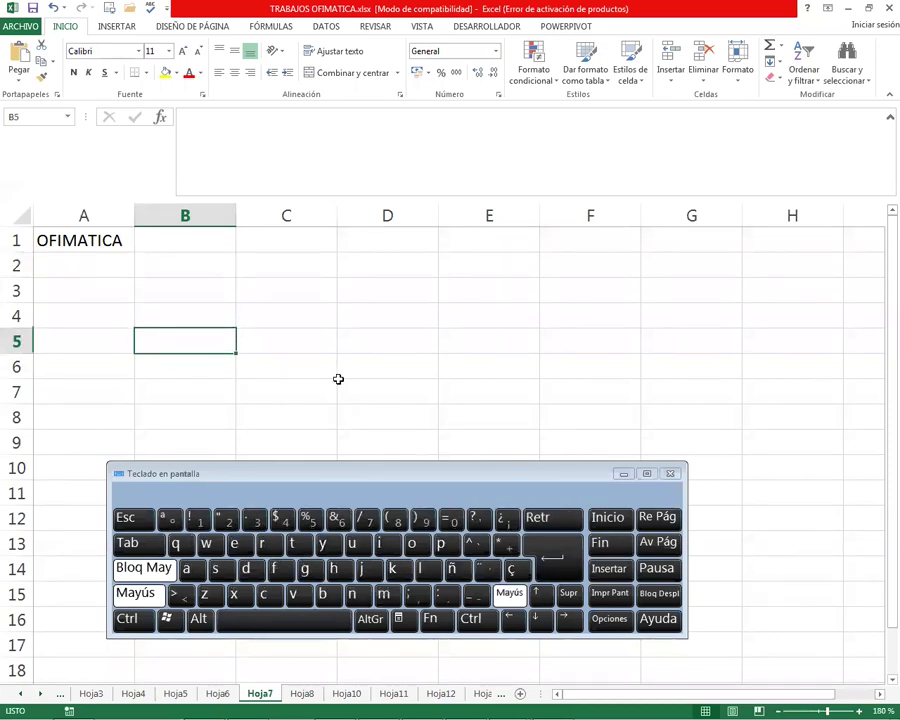
pyautogui.write('(5)')
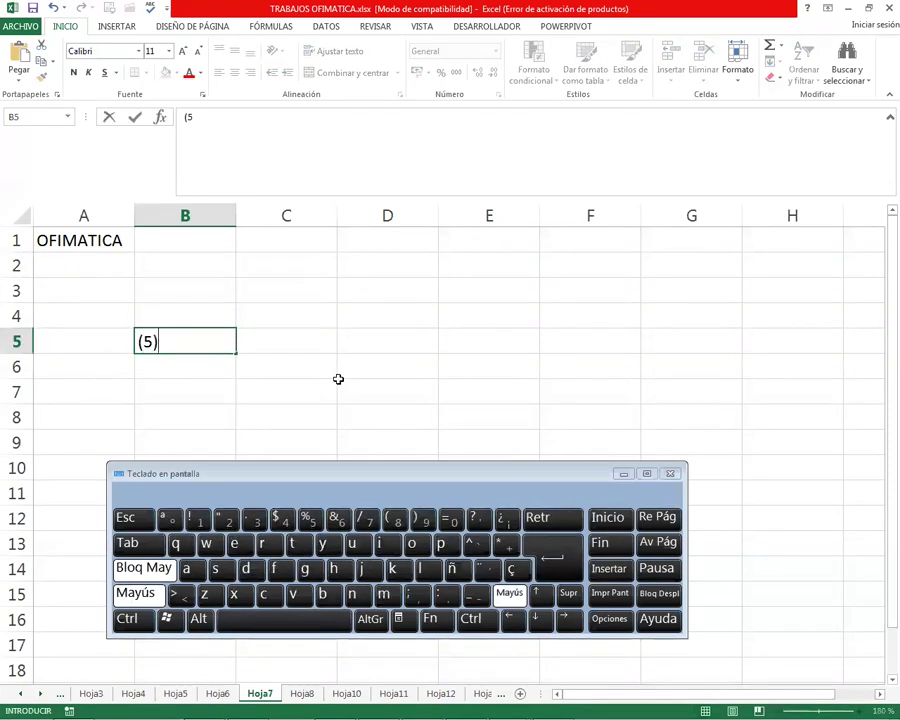
pyautogui.press('Return')
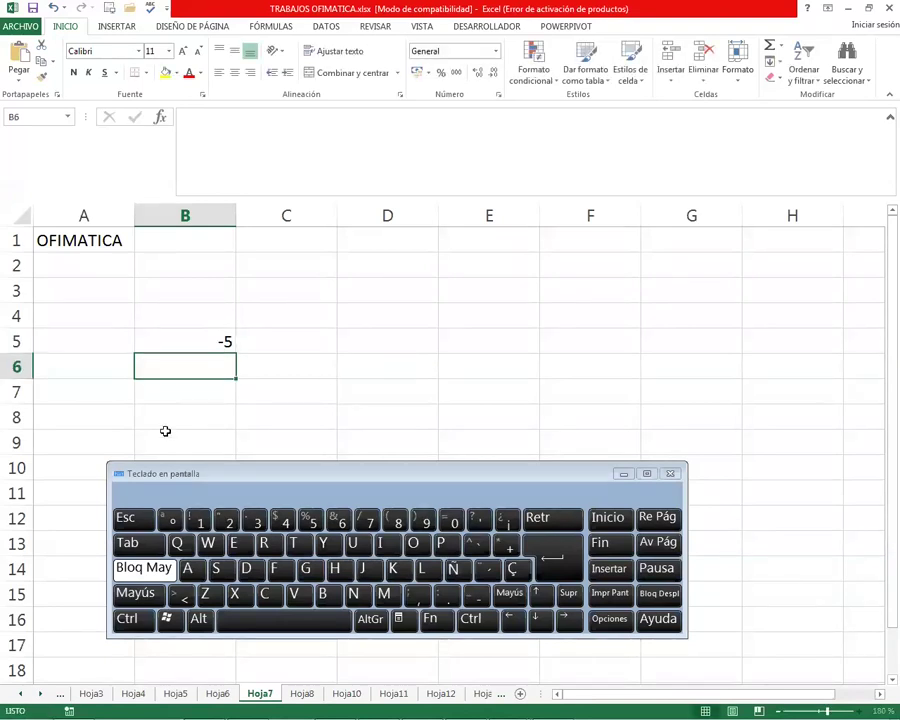
# Enter the date 30/07/2020 in cell B7, below the negative number
pyautogui.click(225, 343)
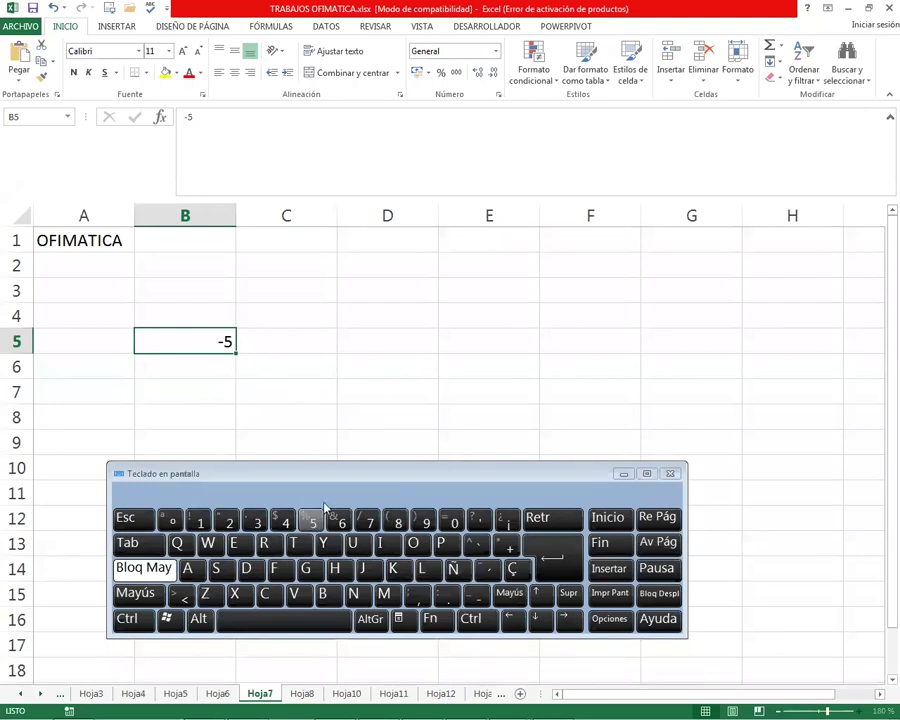
pyautogui.click(168, 390)
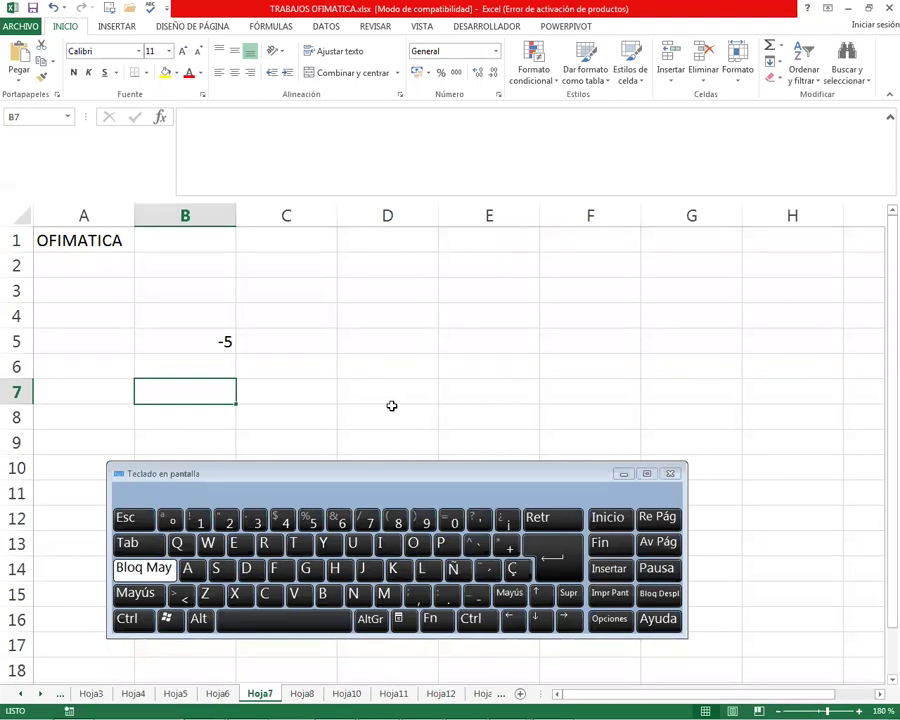
pyautogui.write('30/07/2020')
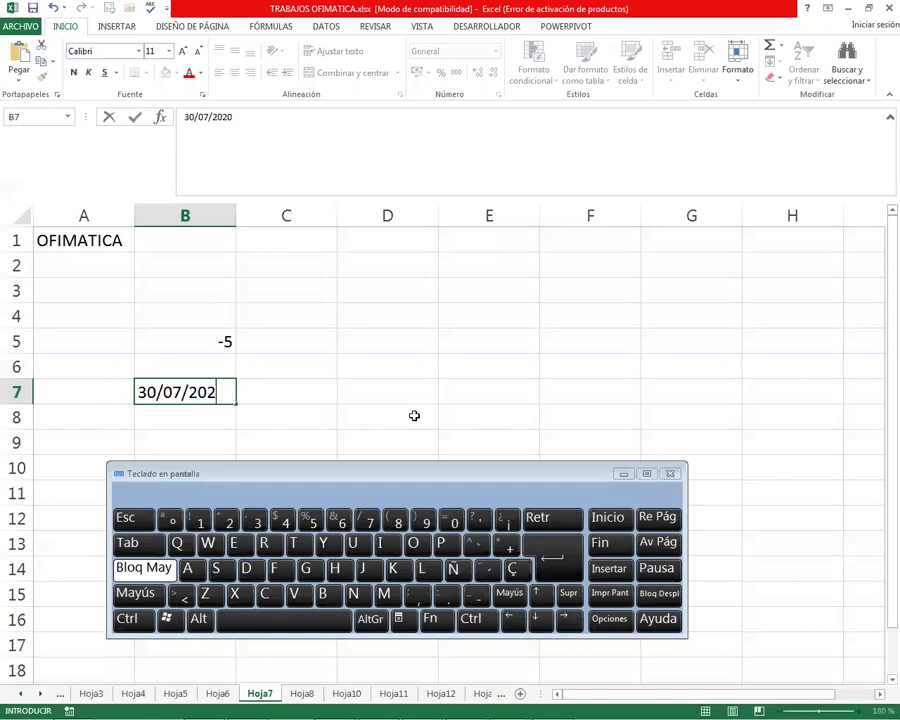
pyautogui.press('Return')
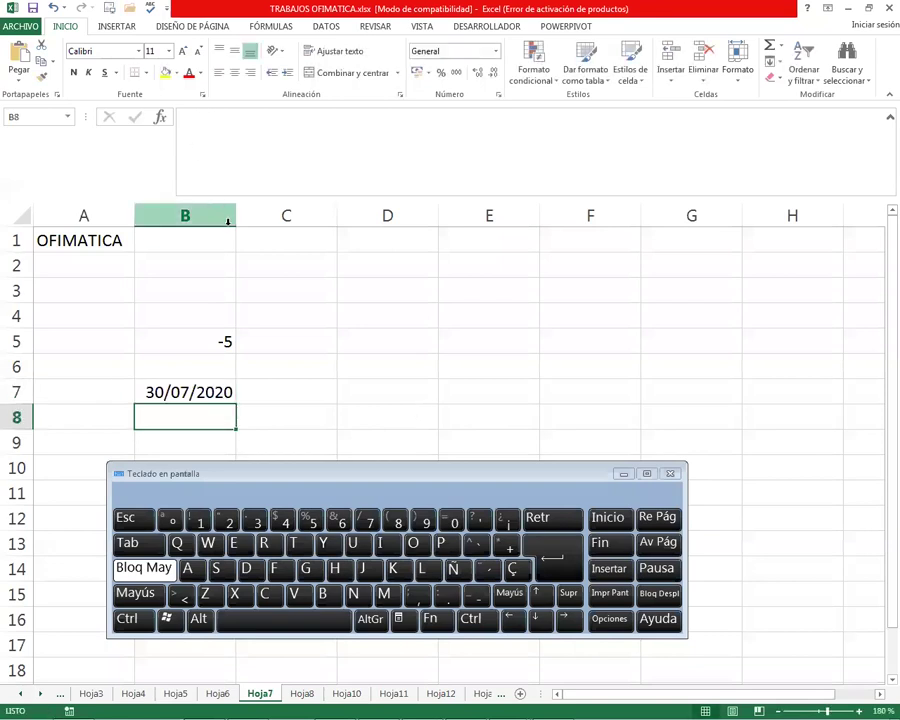
# Widen column B to about one and a half times its width and select the date cell B7
pyautogui.moveTo(237, 224); pyautogui.dragTo(290, 232)
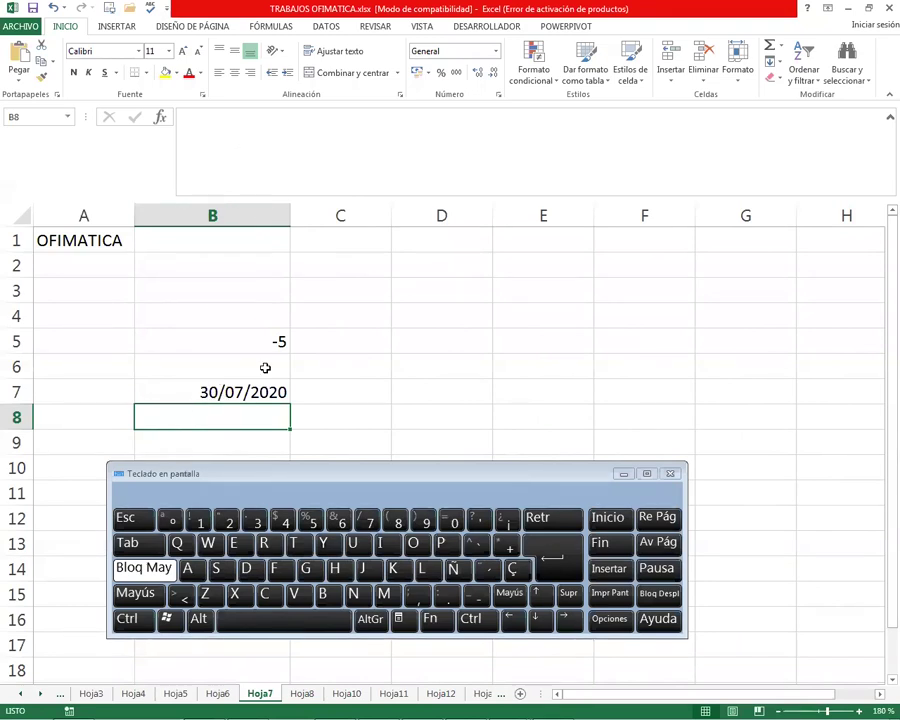
pyautogui.click(220, 393)
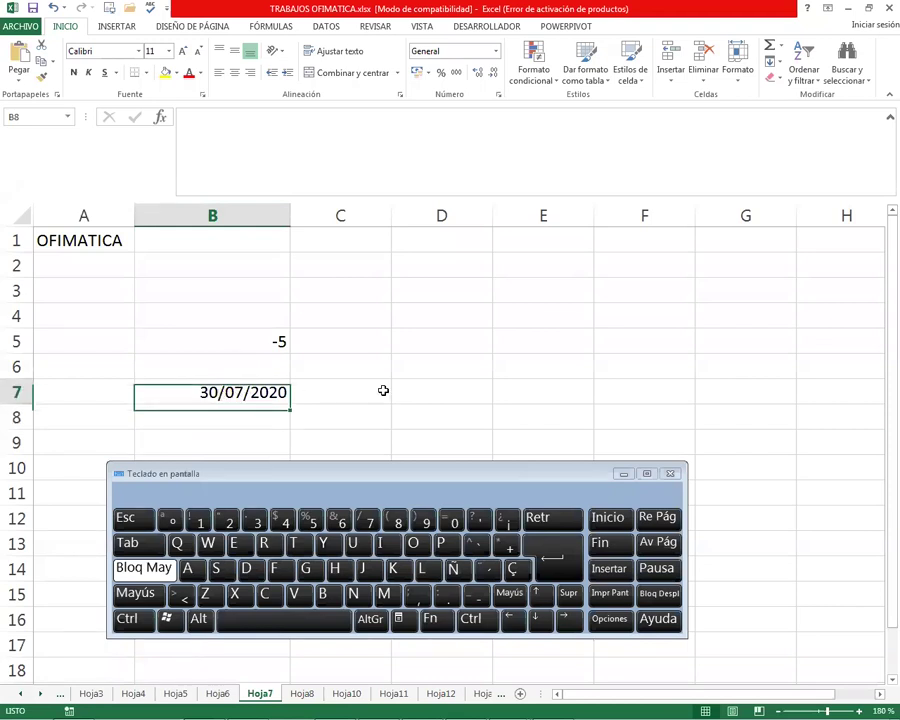
pyautogui.press('Up')
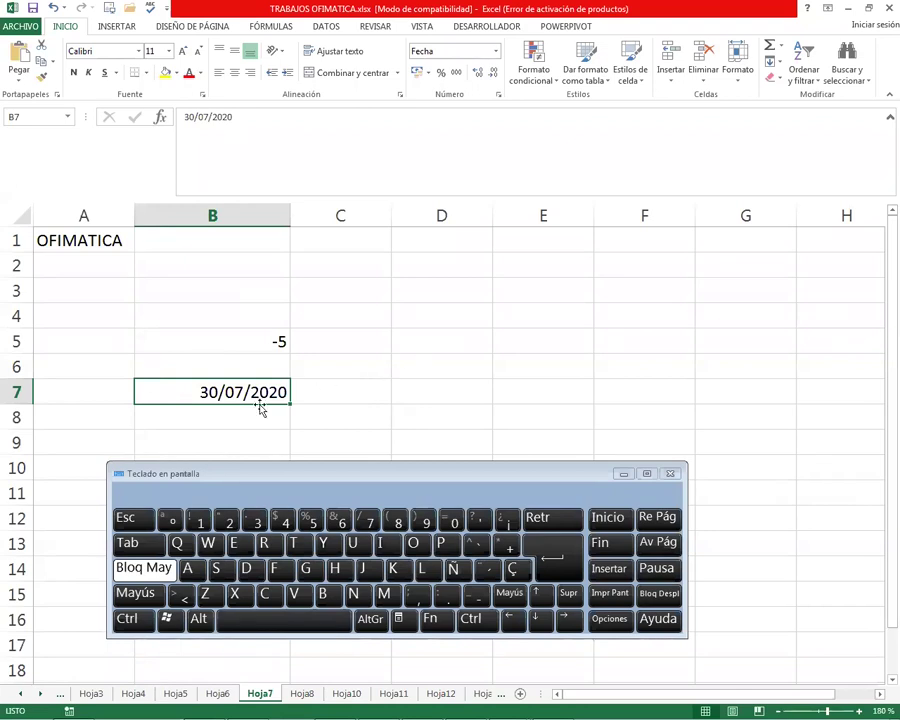
# Fill cell E6 with a long string of arbitrary capital letters, wider than its column, and reselect the cell
pyautogui.click(431, 369)
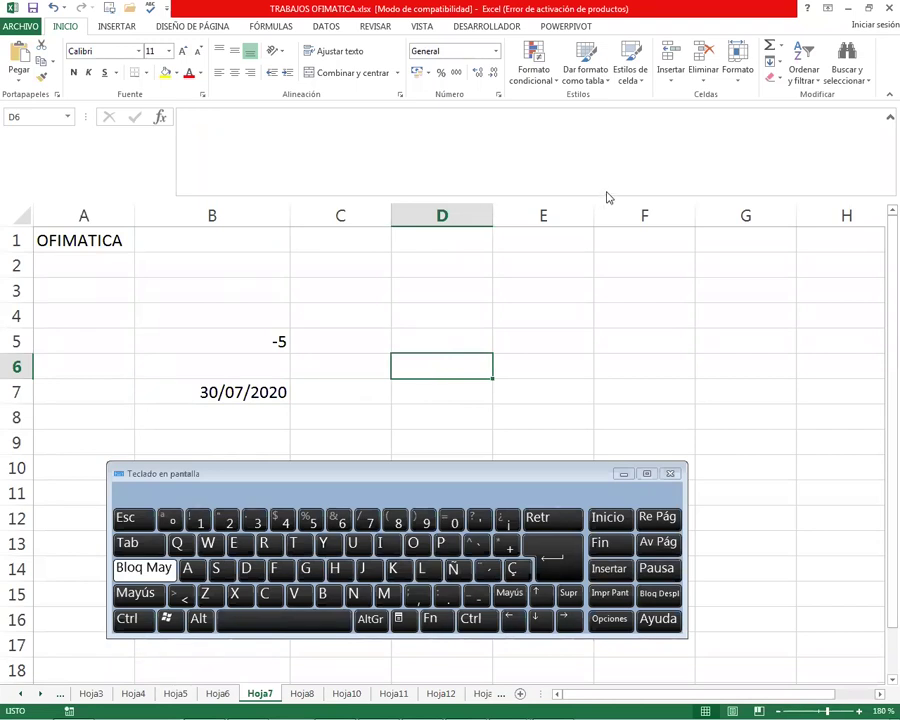
pyautogui.click(601, 195)
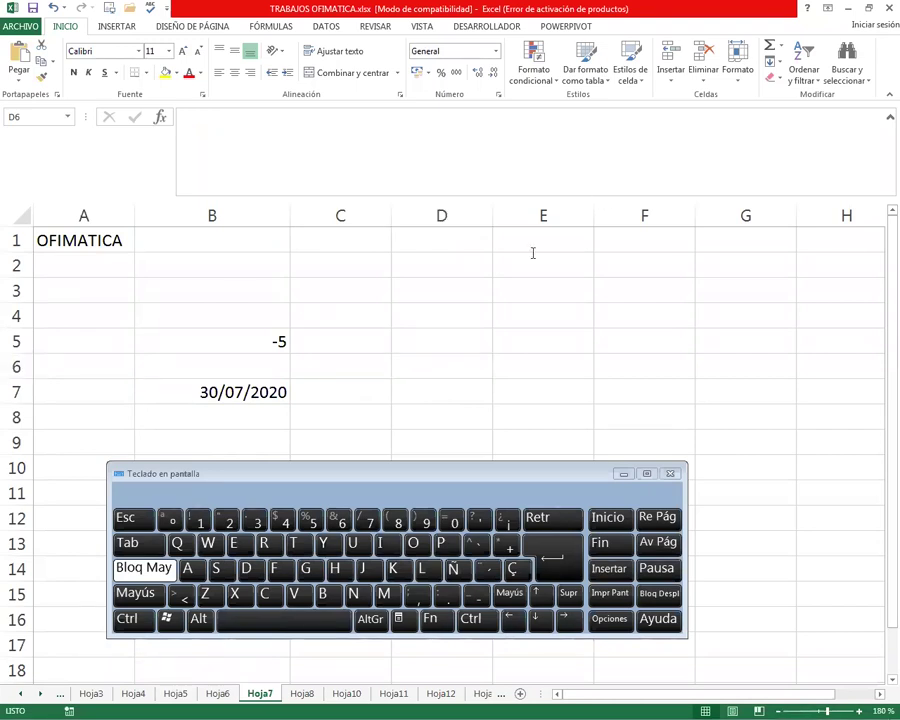
pyautogui.click(520, 363)
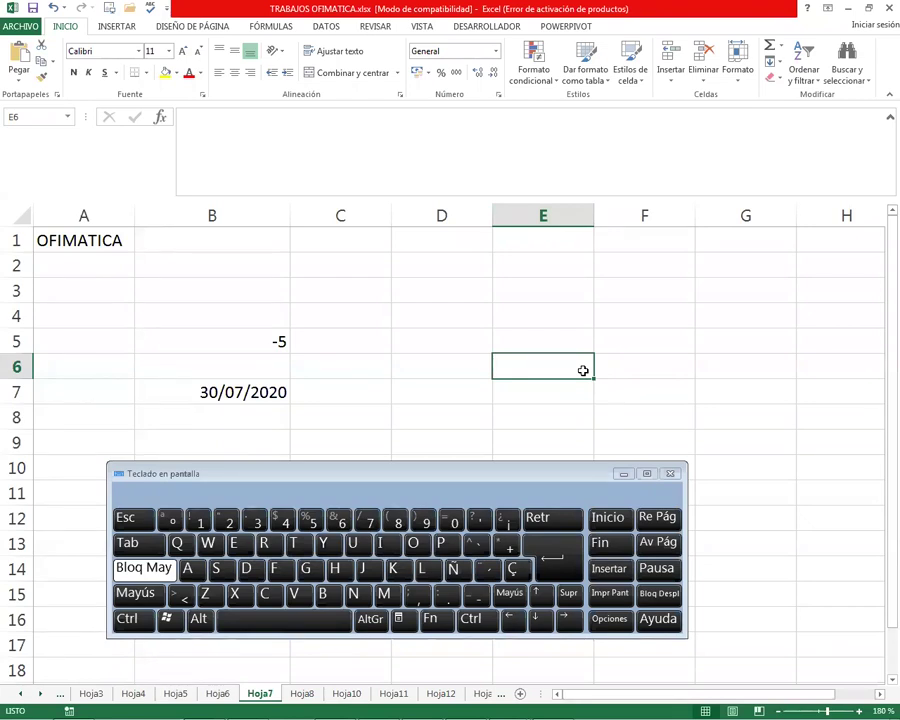
pyautogui.write('LDLDLDLDLLDLLL')
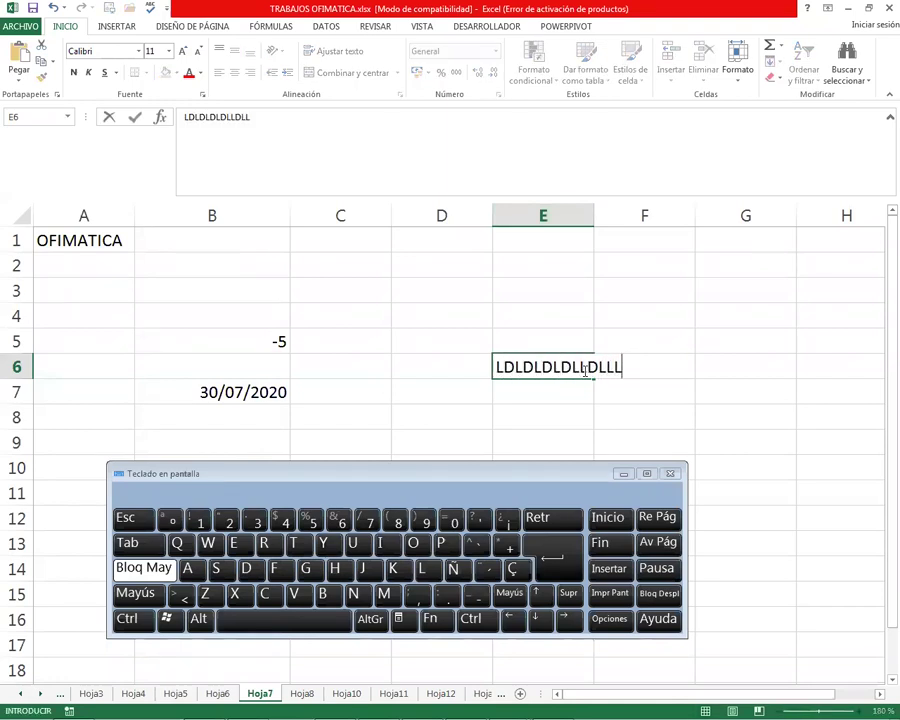
pyautogui.write('LLLLLLLLLDXLDKLDKKDKDKD')
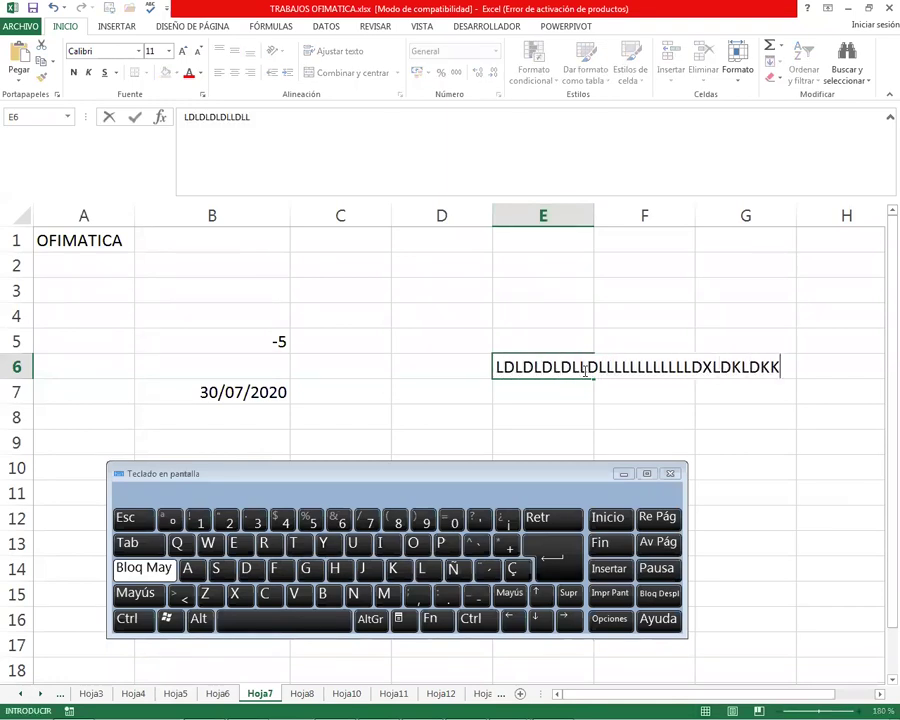
pyautogui.press('Return')
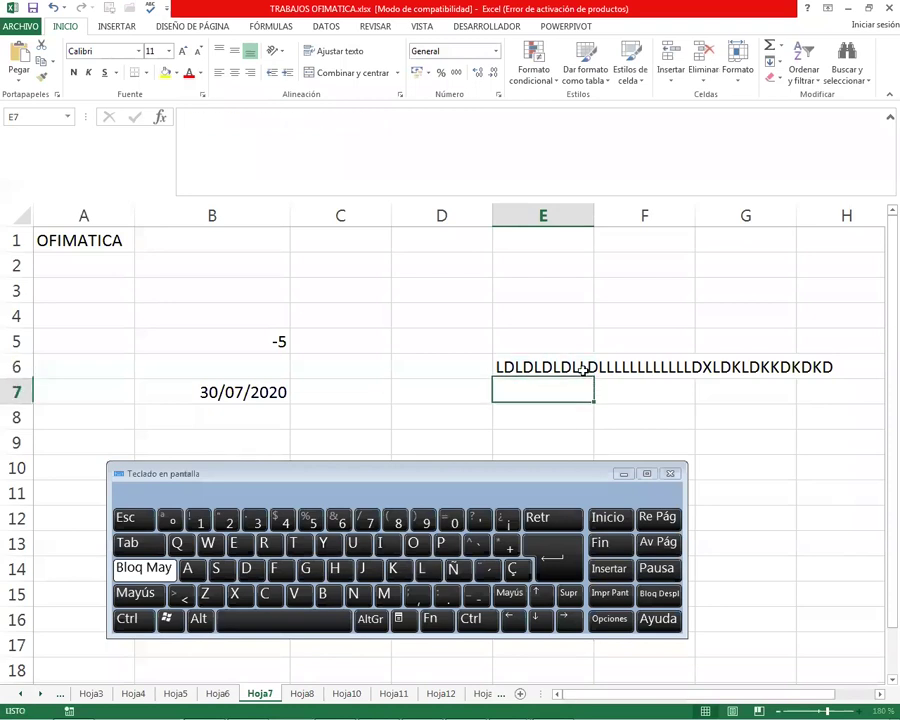
pyautogui.click(584, 369)
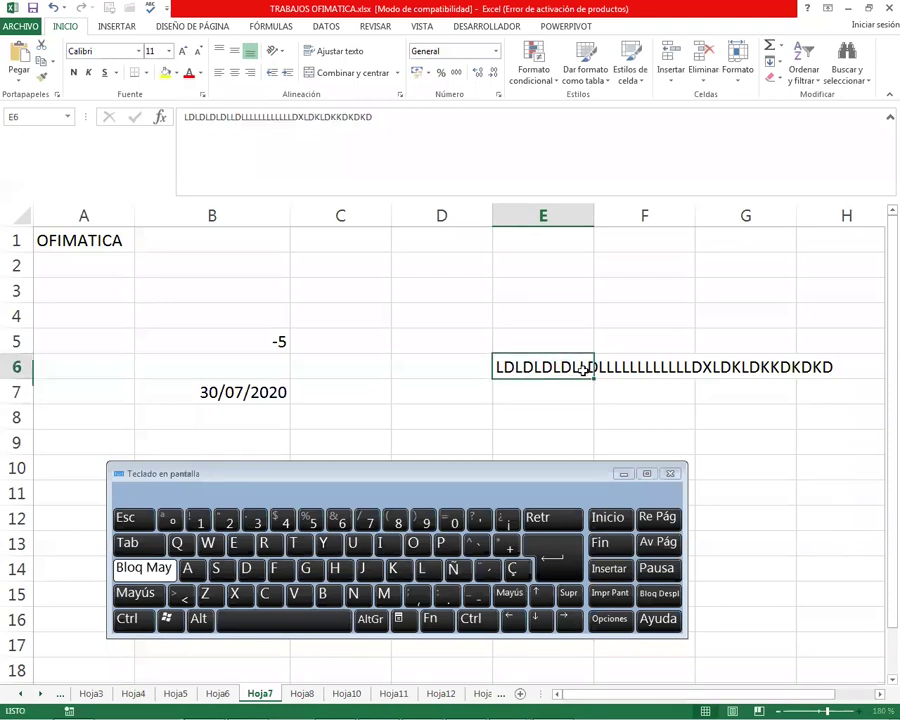
# Enter DDDDFDD in cell F6, beside the long text, and reselect the cell
pyautogui.click(646, 363)
pyautogui.write('DDDDDDD')
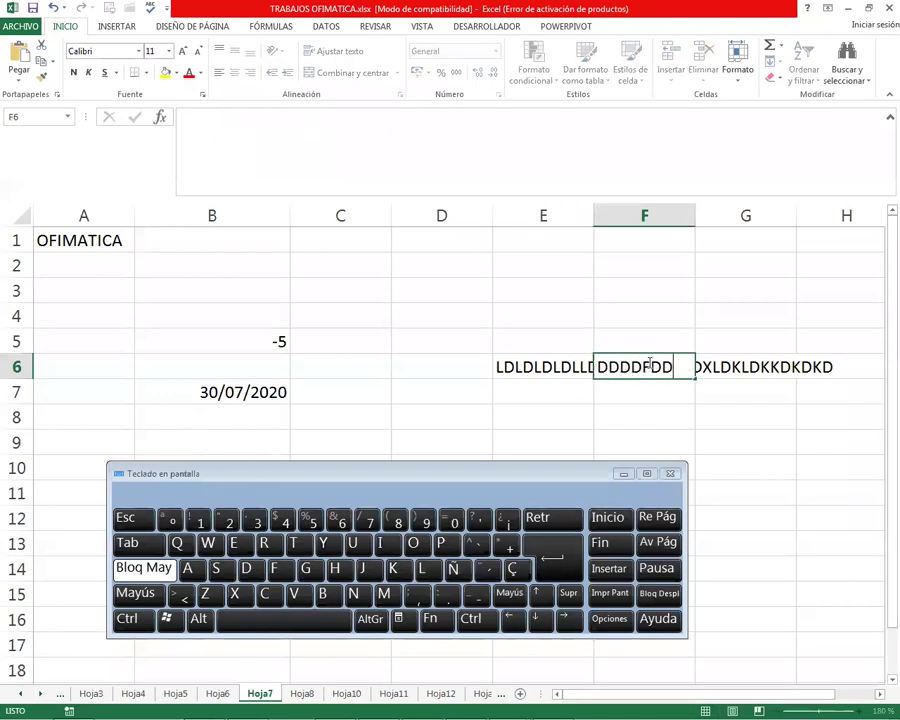
pyautogui.press('Return')
pyautogui.click(648, 364)
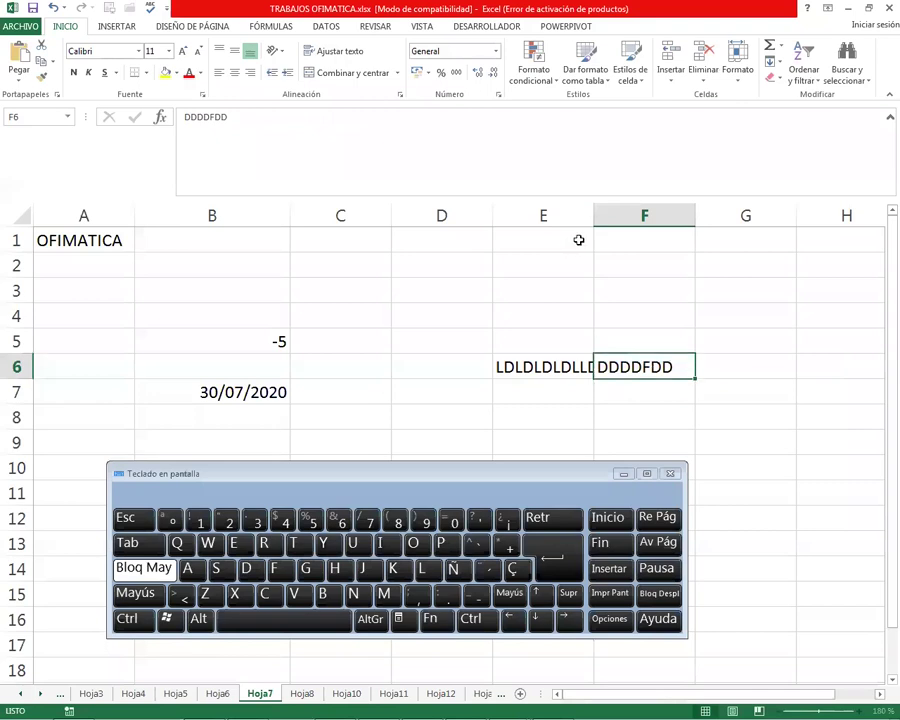
# Fit column E to its longest text, and narrow it again so the text in E6 is cut off
pyautogui.doubleClick(592, 219)
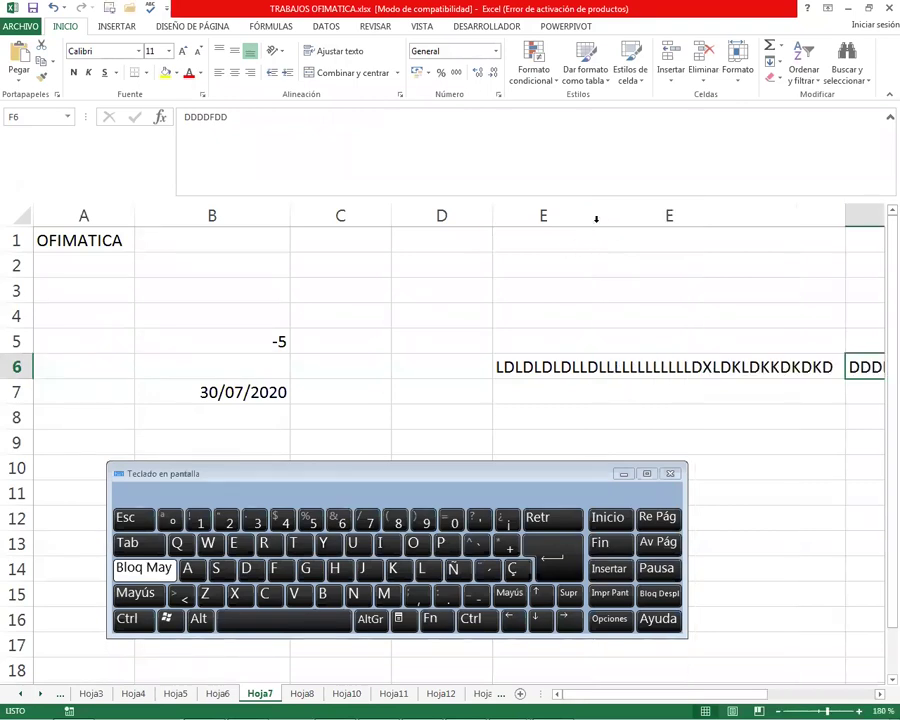
pyautogui.click(759, 392)
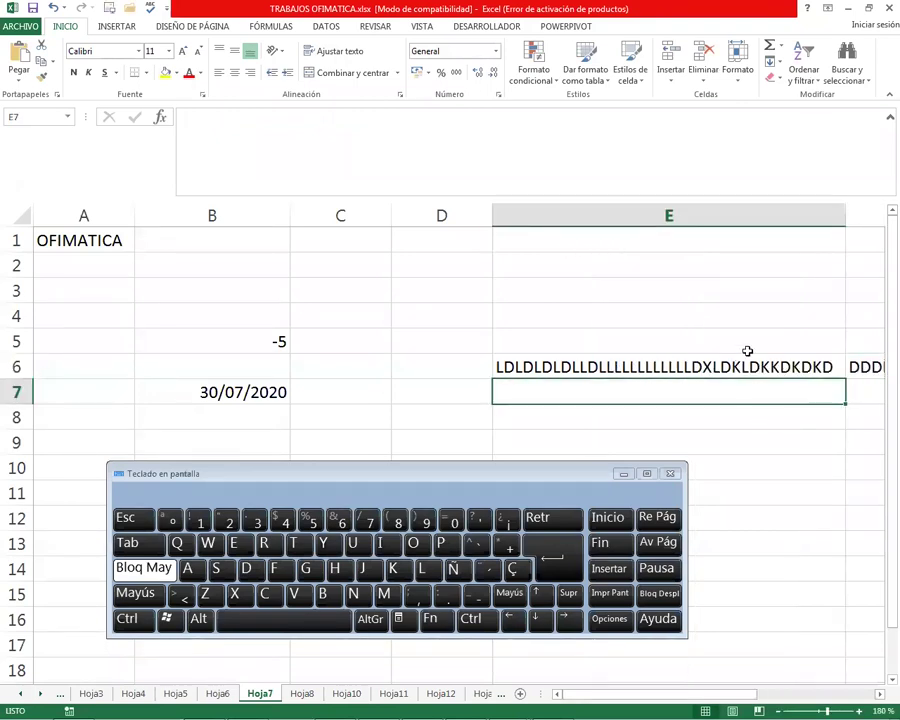
pyautogui.moveTo(846, 220); pyautogui.dragTo(652, 230)
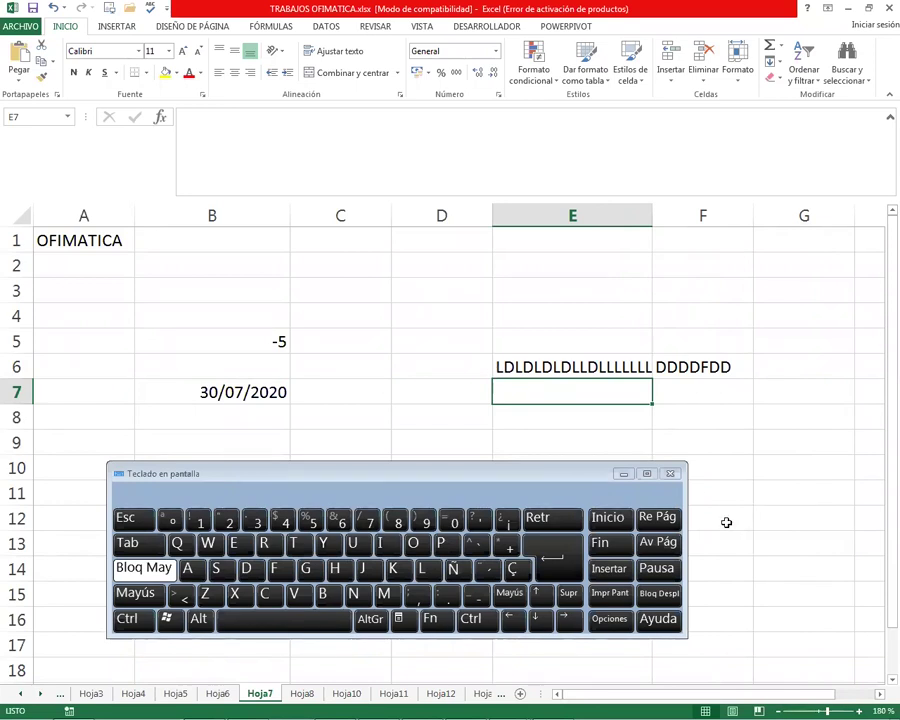
# Try writing the formula =SUMA(+-*/&E8 in cell D7 to show the operators, and discard it
pyautogui.click(146, 350)
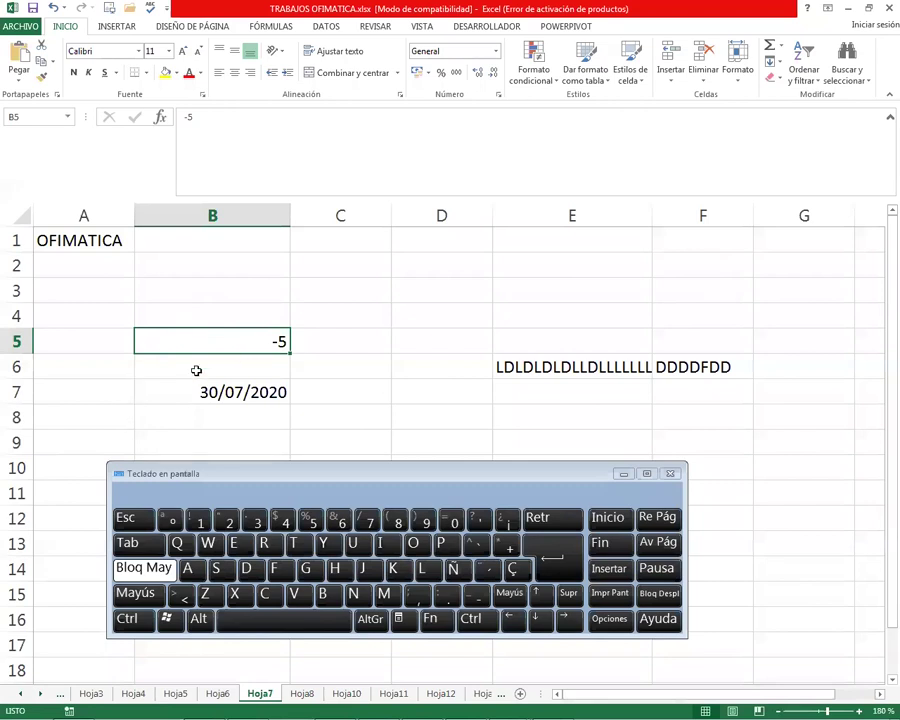
pyautogui.click(413, 386)
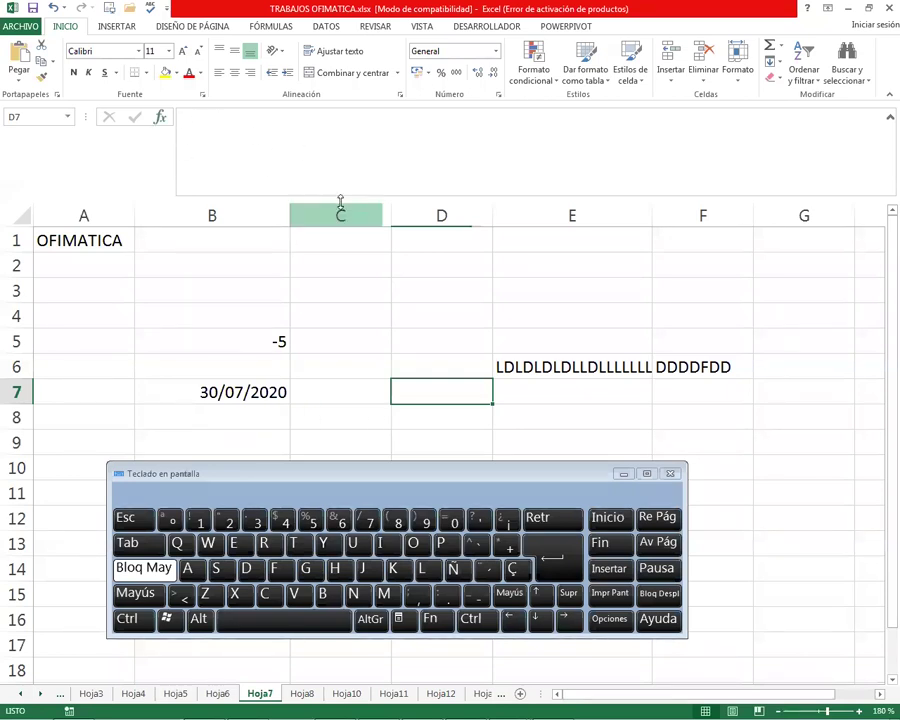
pyautogui.write('=SU')
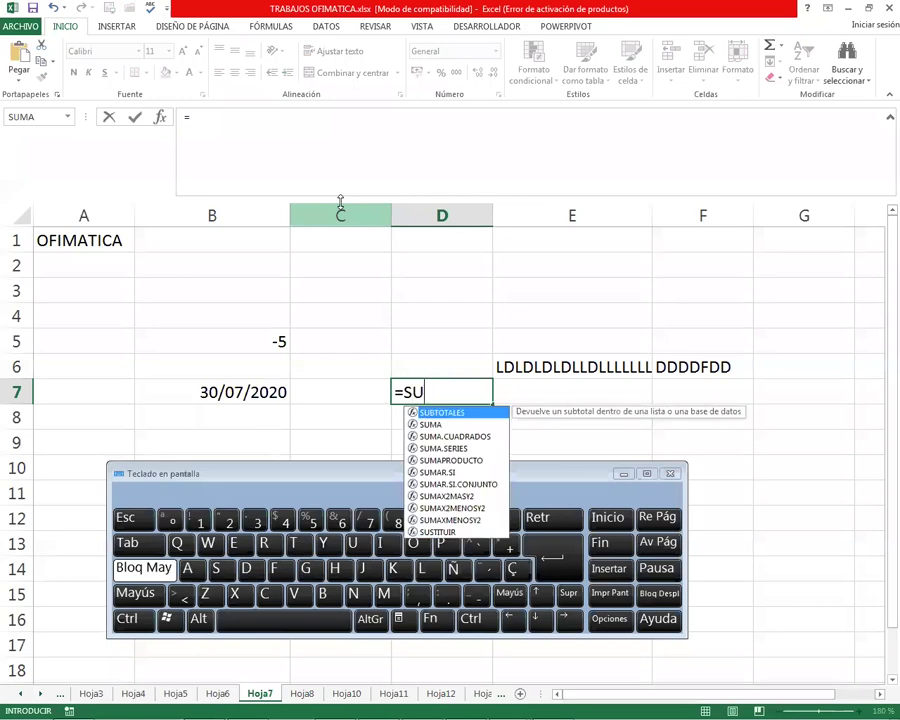
pyautogui.write('MA(')
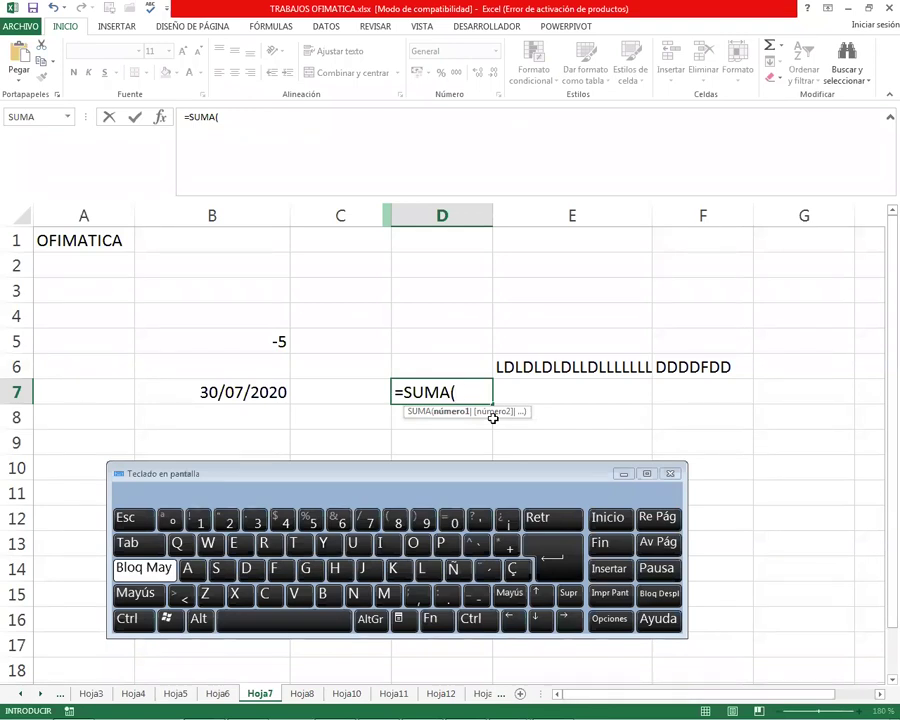
pyautogui.write('+-*/')
pyautogui.write('&')
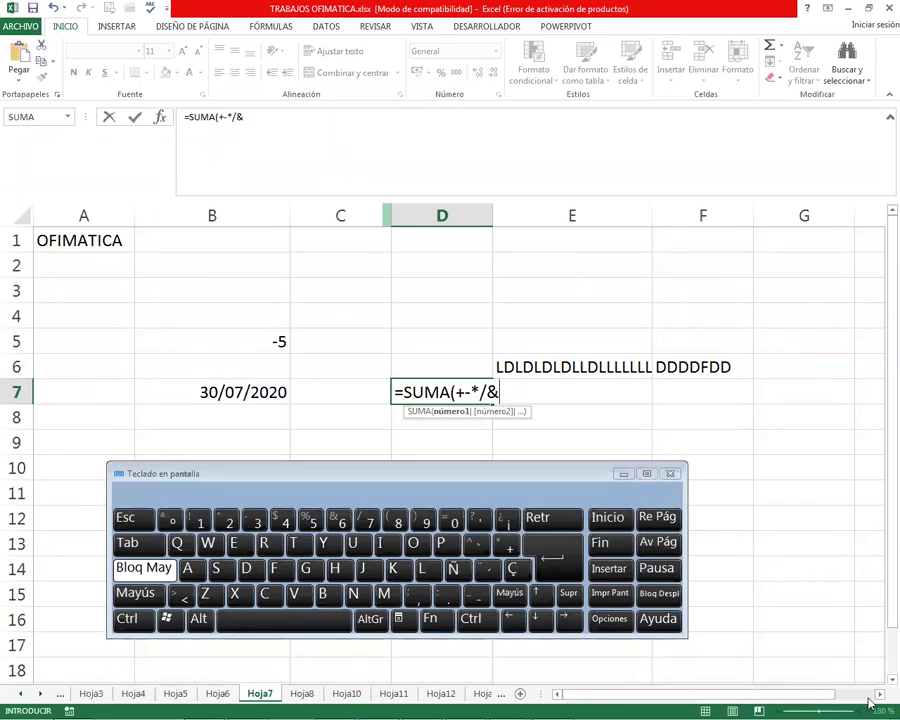
pyautogui.click(603, 433)
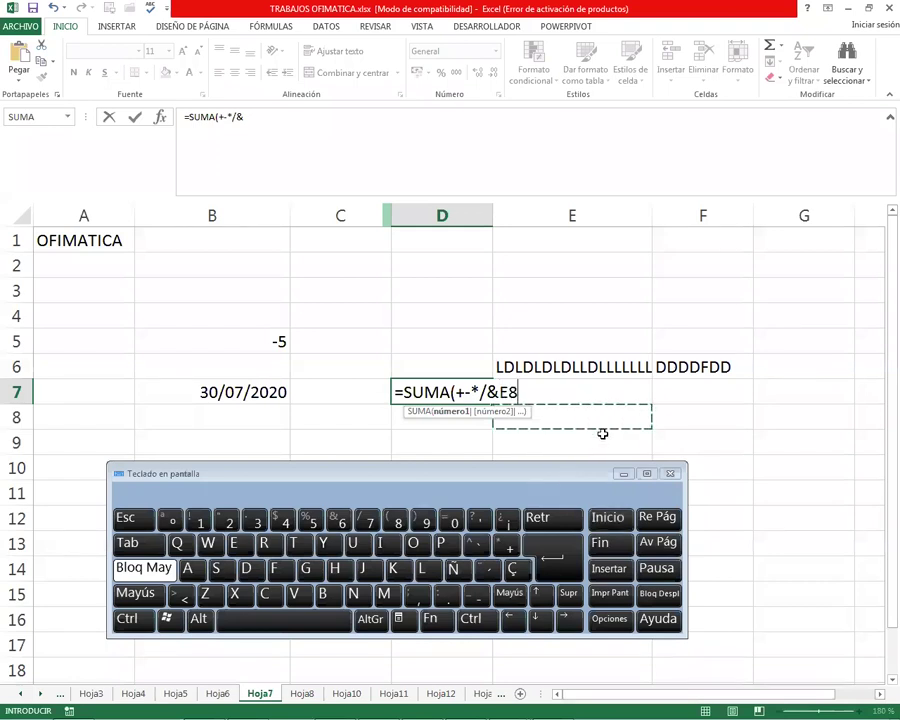
pyautogui.press('Escape')
# Enlarge the worksheet zoom to 240% and move the on-screen keyboard lower to uncover more rows
pyautogui.click(862, 705)
pyautogui.click(862, 705)
pyautogui.click(862, 705)
pyautogui.click(862, 705)
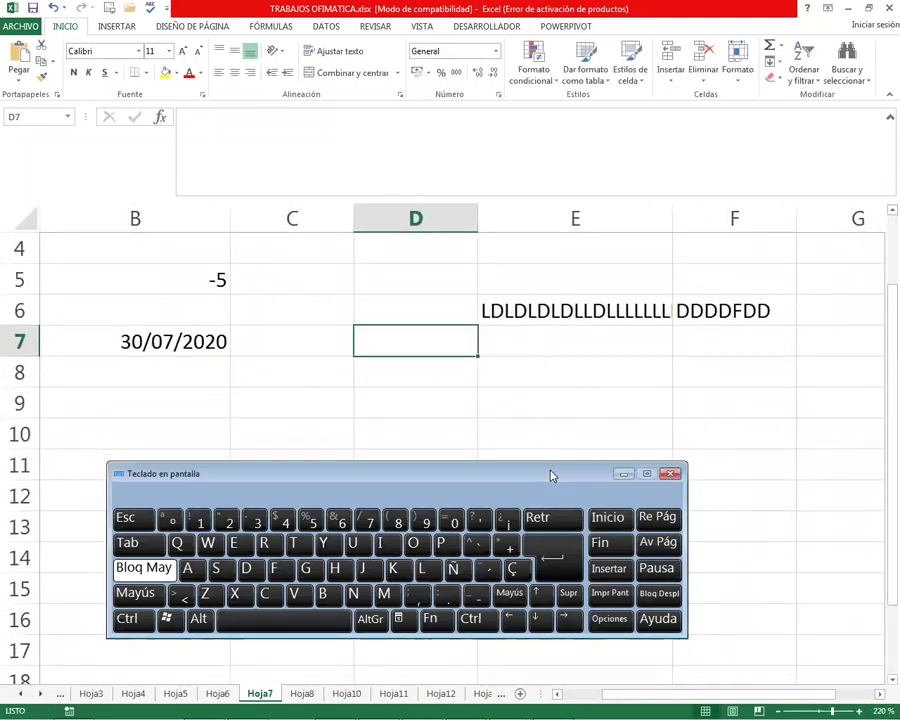
pyautogui.moveTo(550, 475); pyautogui.dragTo(552, 526)
pyautogui.scroll(1, 464, 418)
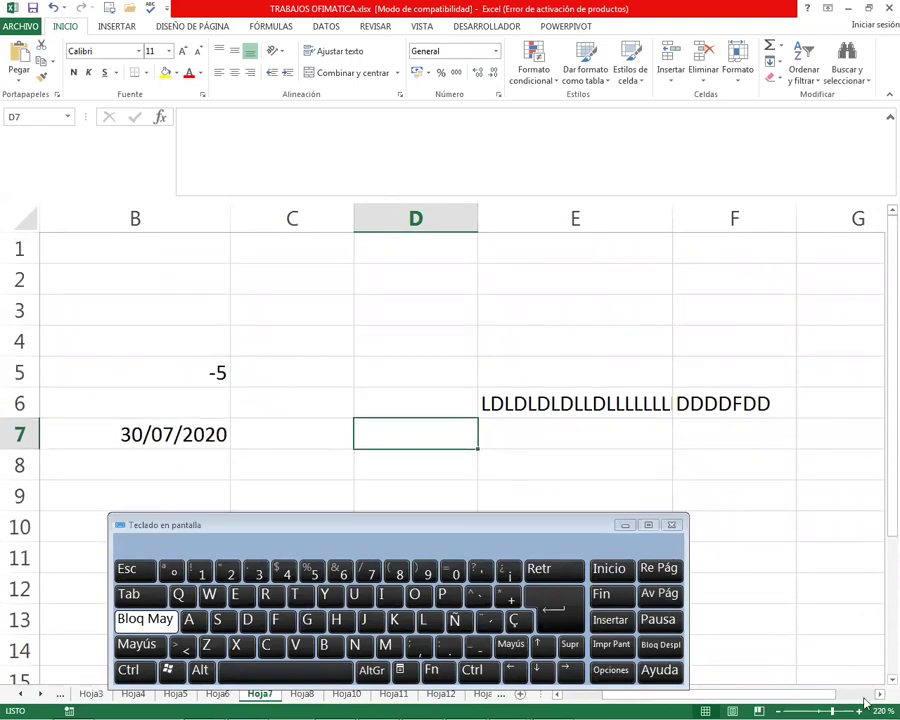
pyautogui.click(862, 705)
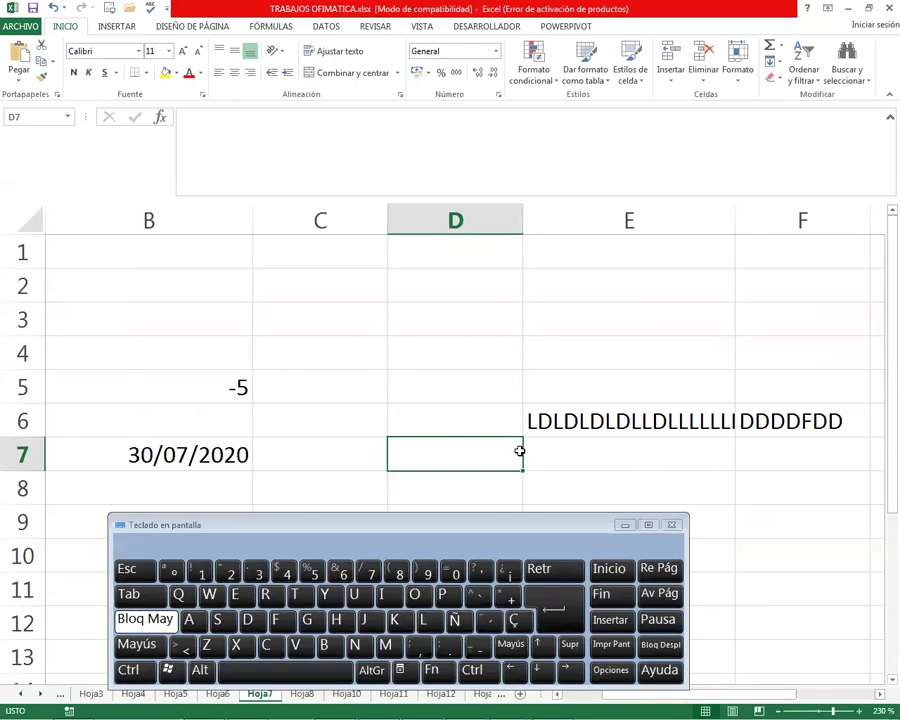
pyautogui.scroll(1, 520, 451)
# Enter the comparison operators <>= in cell D7 and >= in cell E7
pyautogui.write('<')
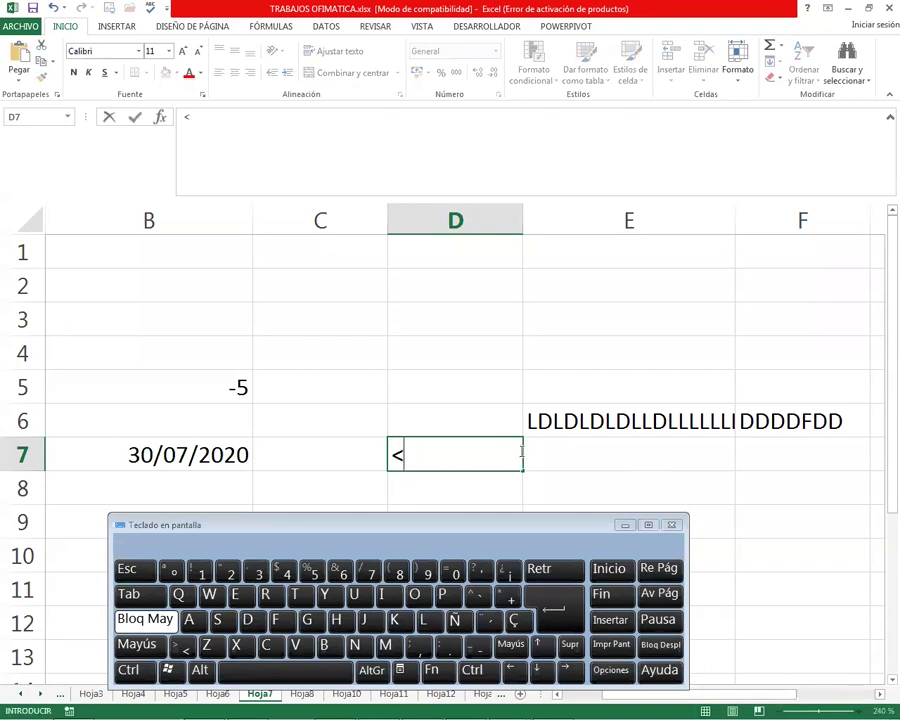
pyautogui.write('>=')
pyautogui.click(604, 459)
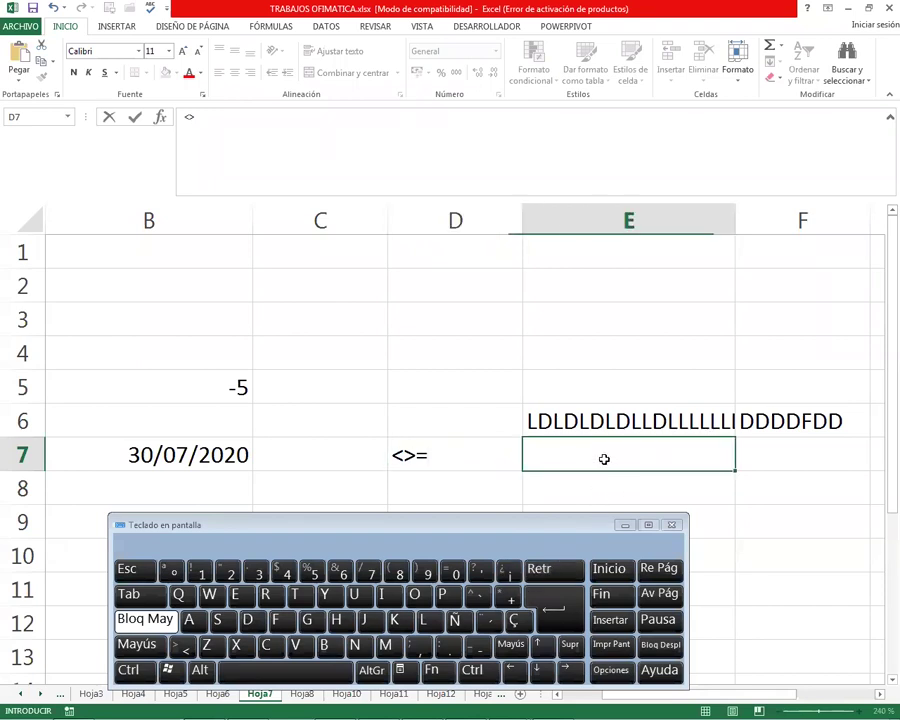
pyautogui.write('>=')
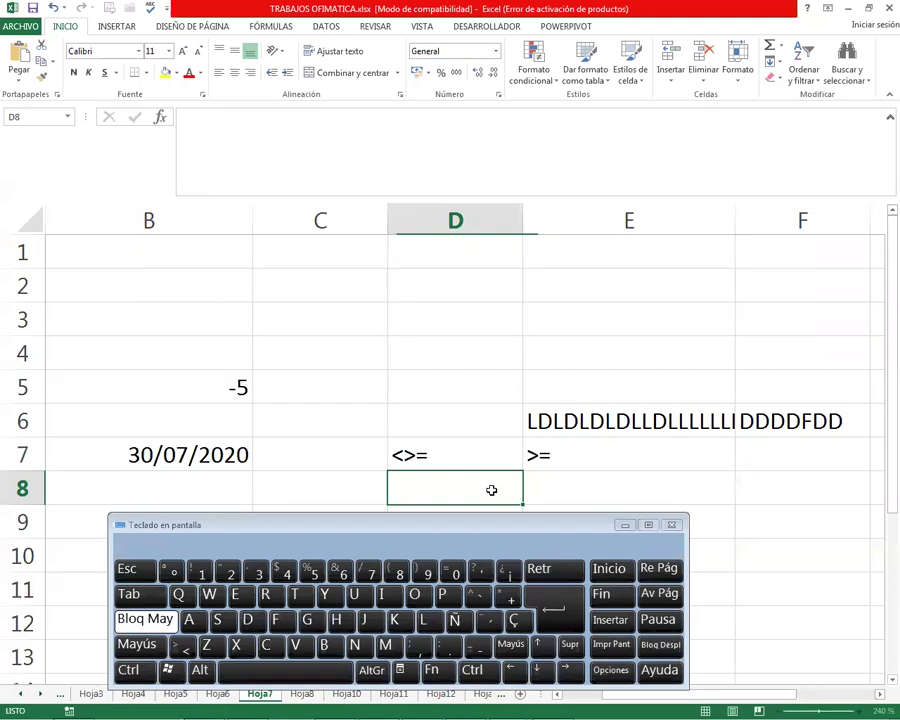
# Enter the colon range operator : in cell D5
pyautogui.click(459, 377)
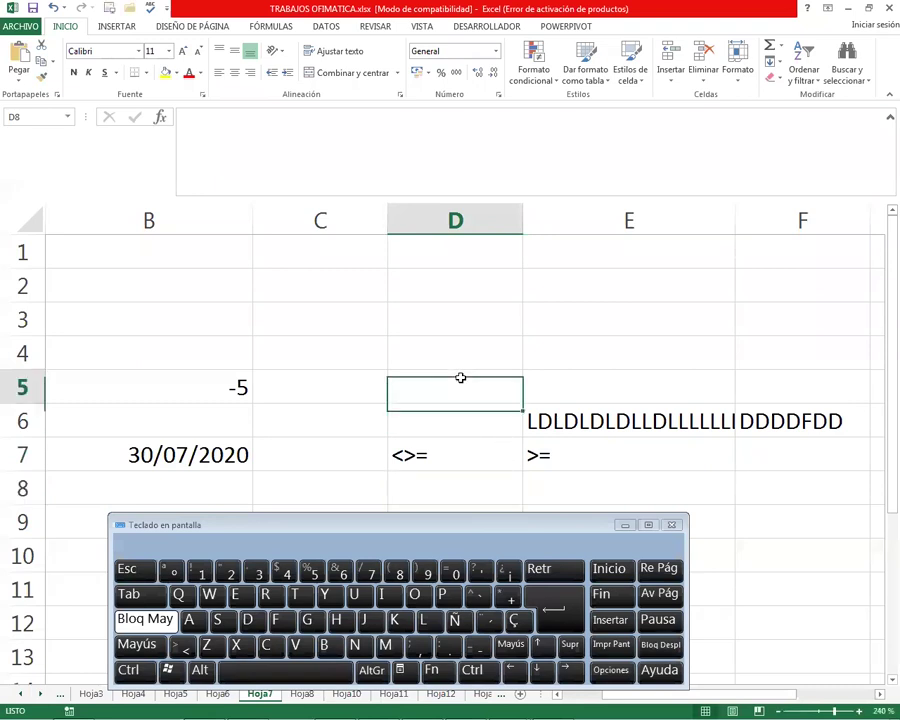
pyautogui.write(':')
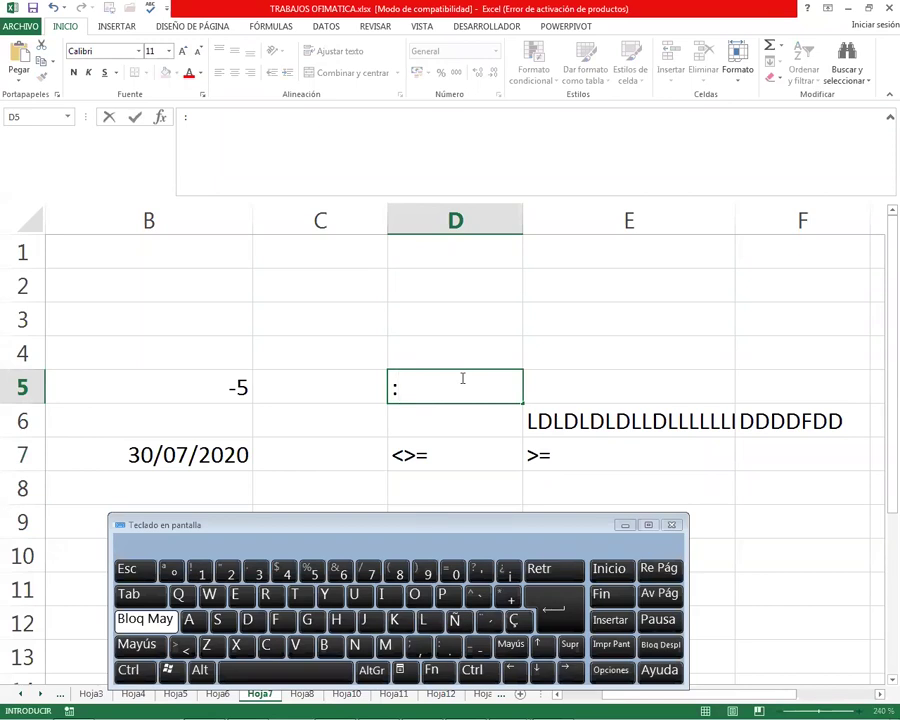
pyautogui.click(578, 387)
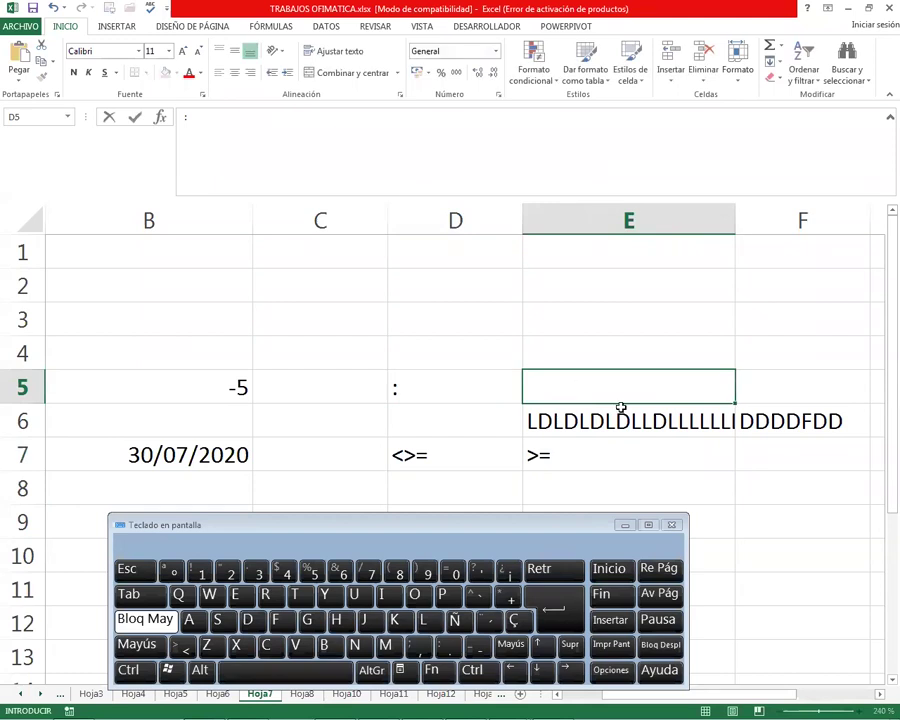
# Enter A1,G5 in cell E4 as an example of two references joined by a comma
pyautogui.press('Up')
pyautogui.write(',')
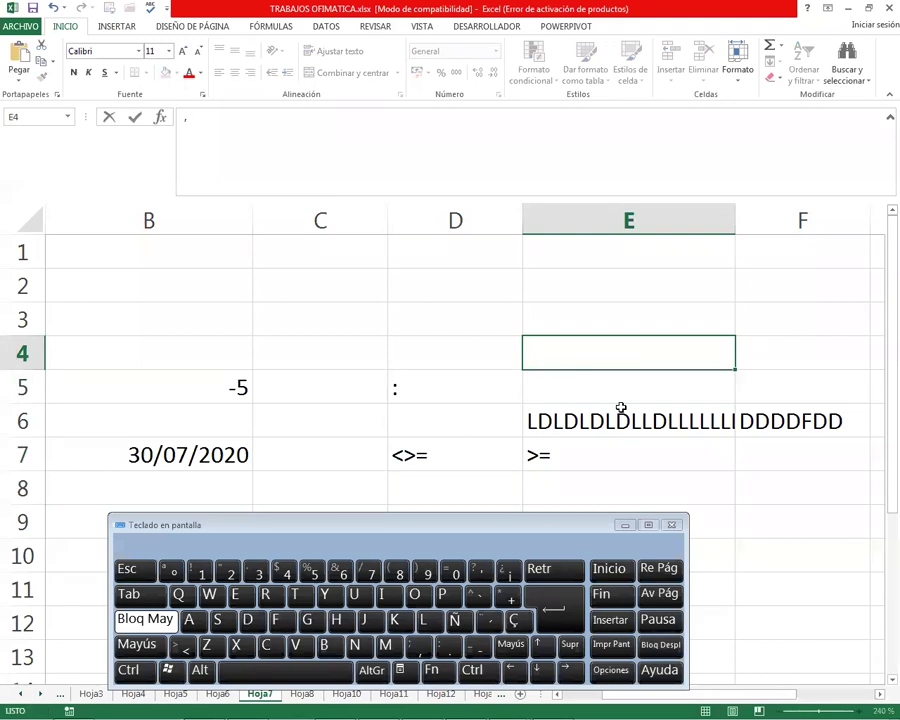
pyautogui.press('Escape')
pyautogui.press('Up')
pyautogui.press('Up')
pyautogui.press('Down')
pyautogui.press('Down')
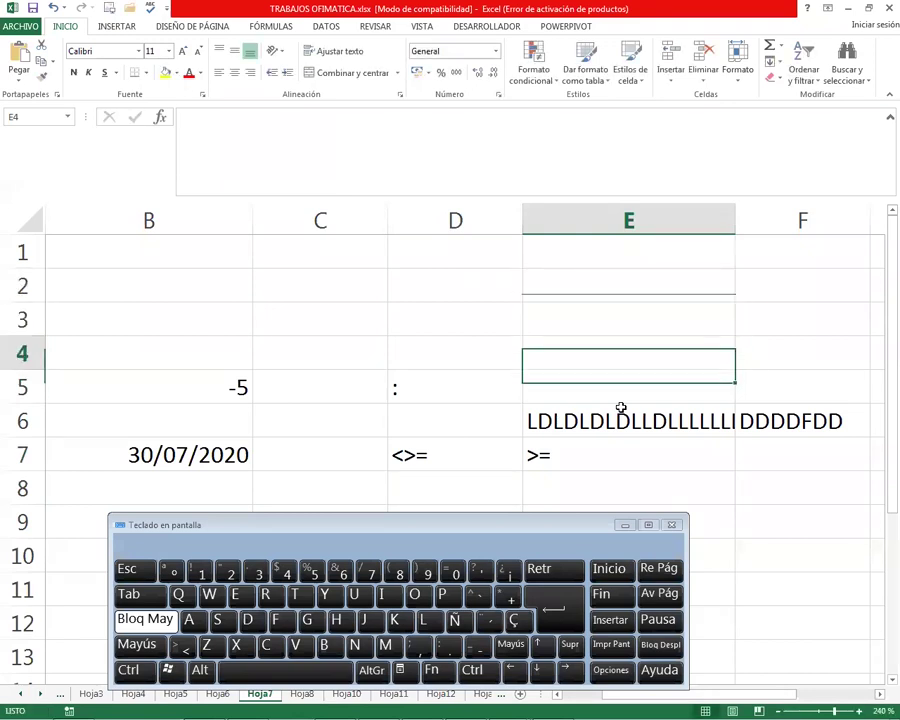
pyautogui.write('A')
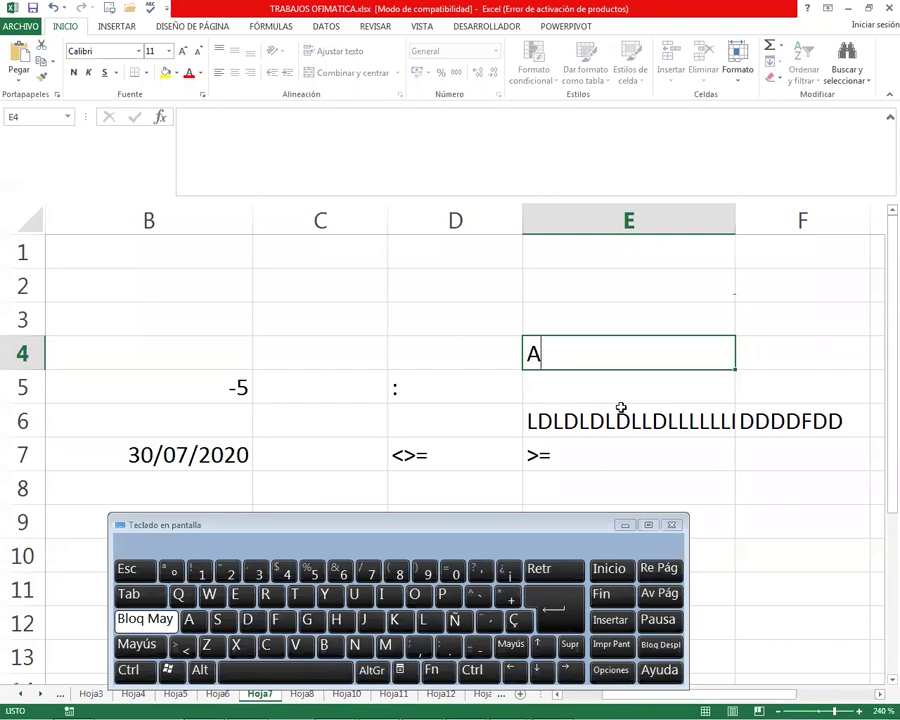
pyautogui.write('1,G5')
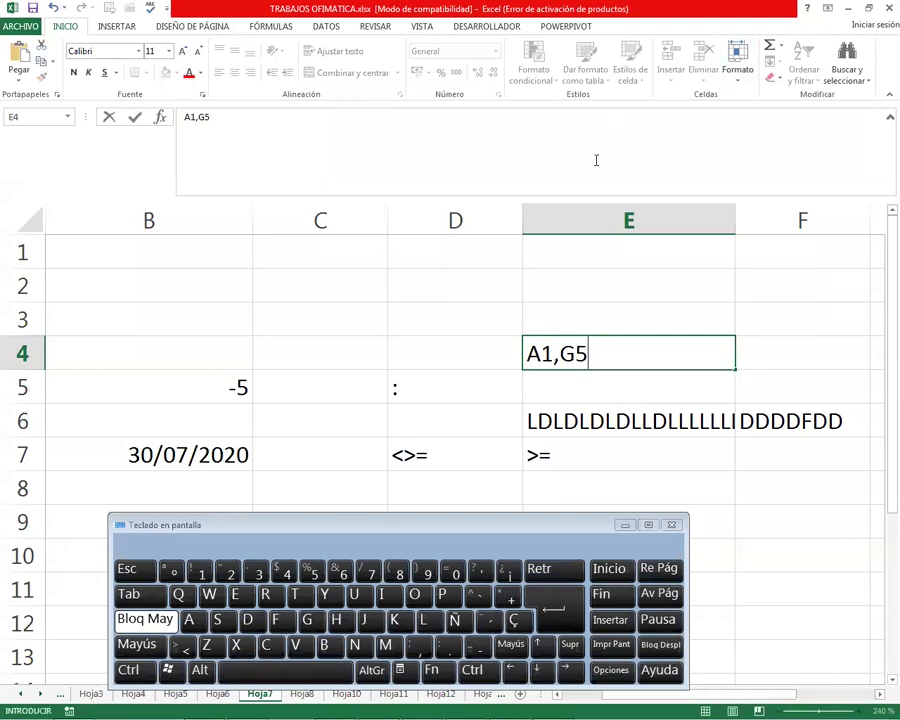
pyautogui.press('Return')
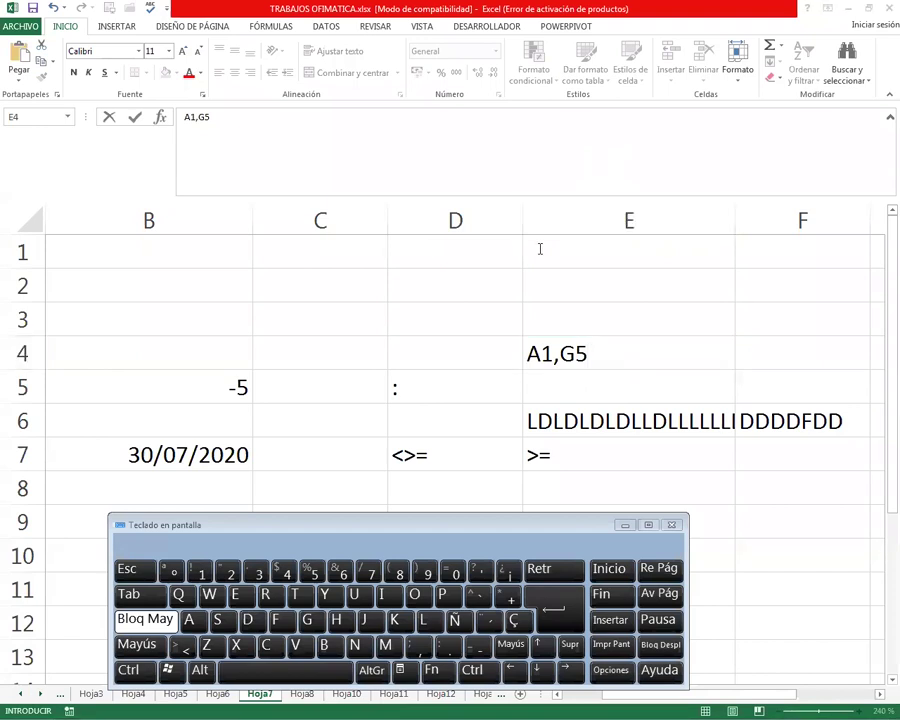
# Reposition the on-screen keyboard so that it covers rows 8 to 12 of the worksheet
pyautogui.moveTo(400, 524); pyautogui.dragTo(422, 341)
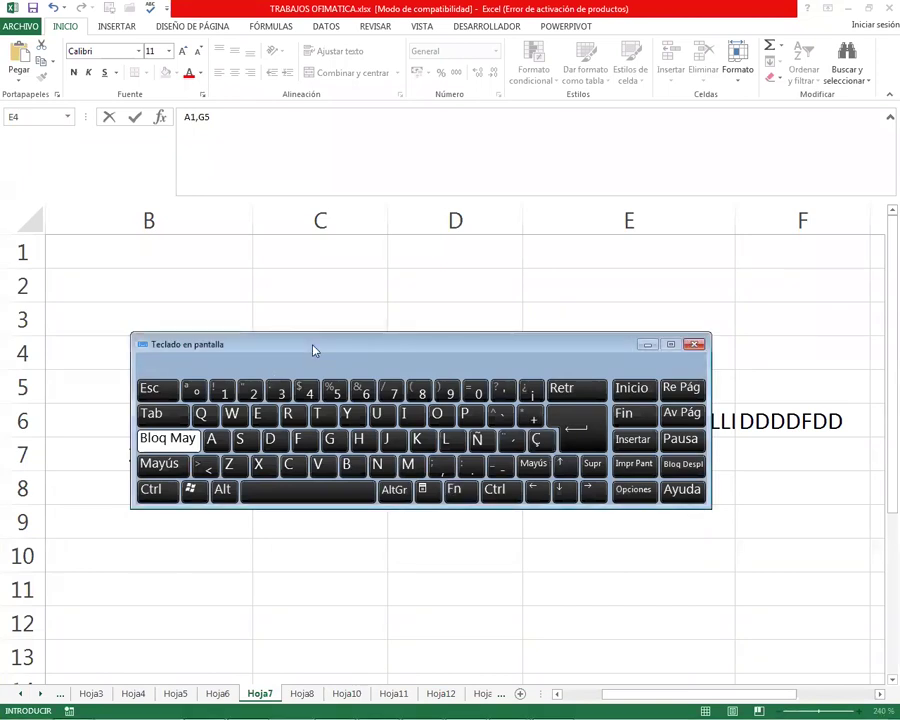
pyautogui.moveTo(313, 350); pyautogui.dragTo(310, 479)
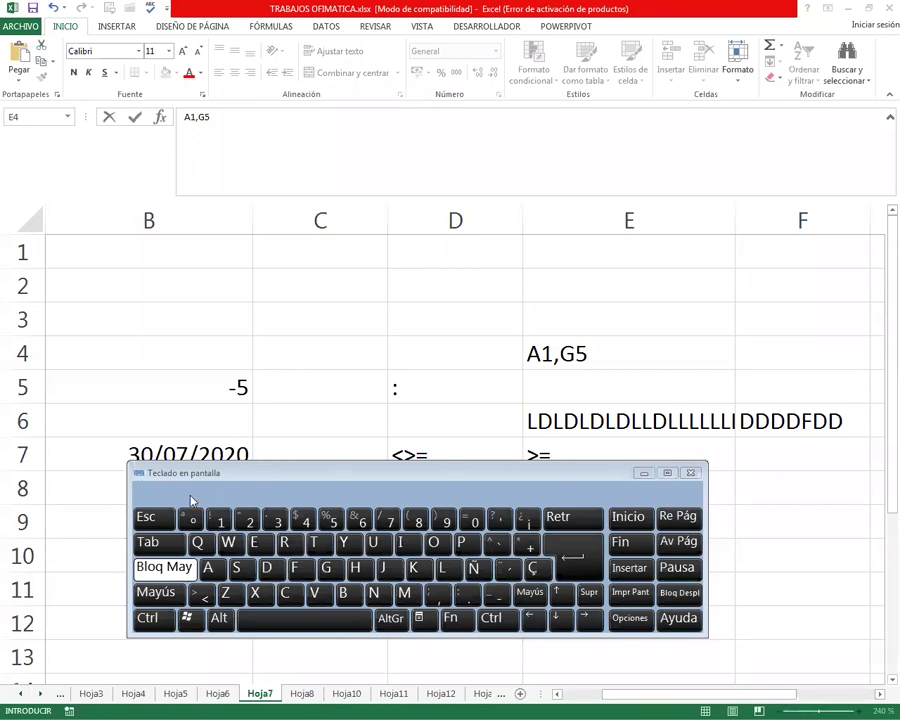
pyautogui.click(192, 381)
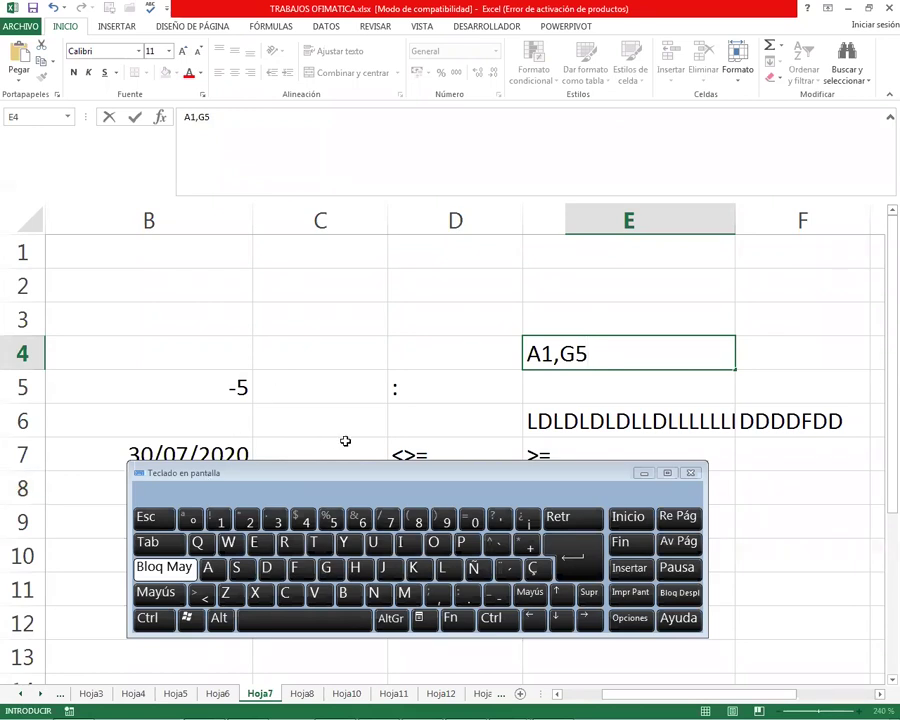
# Try the formula =SUMA(LL0LD:KKDK) with invalid references in cell B4, and clear the cell
pyautogui.click(161, 352)
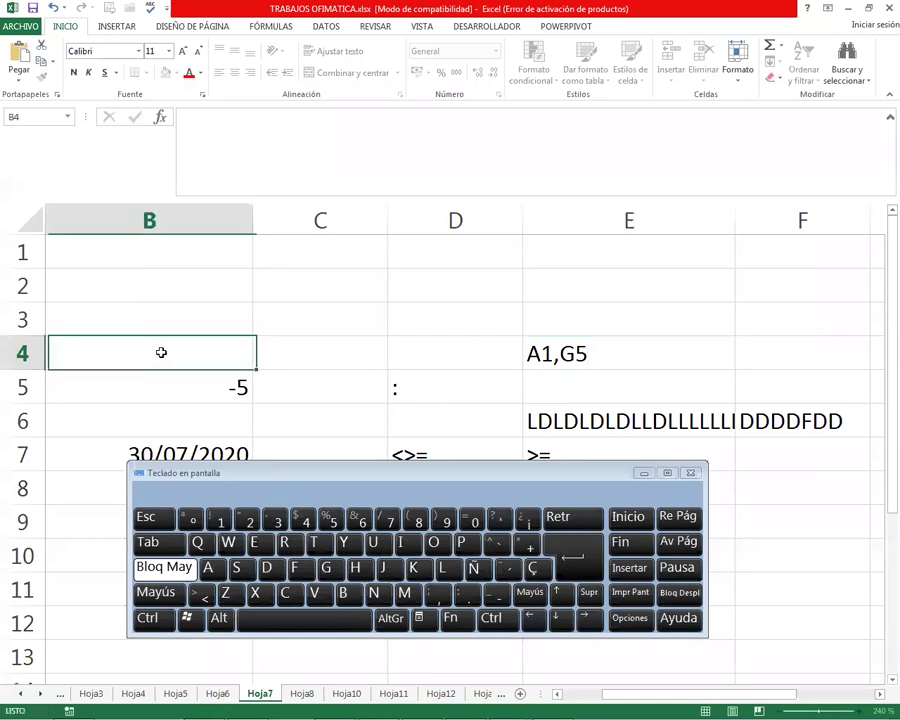
pyautogui.write('=')
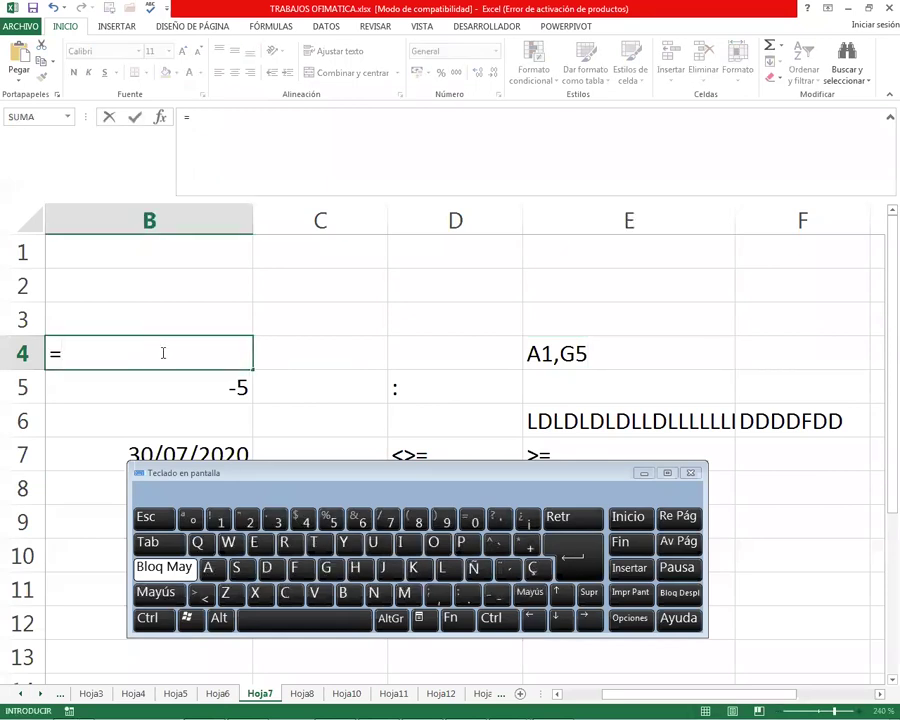
pyautogui.write('SUMA(')
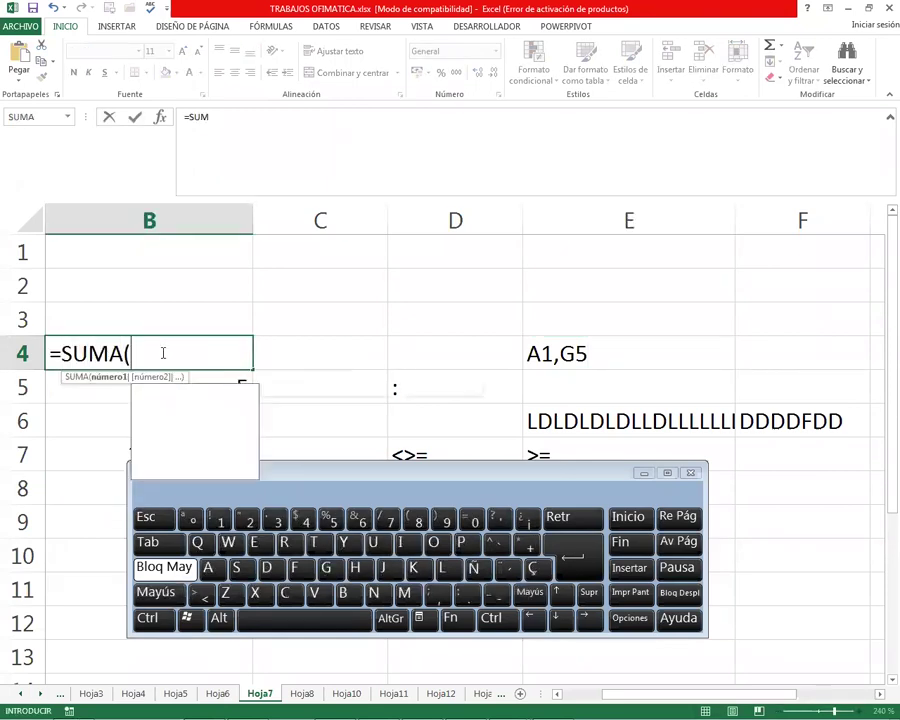
pyautogui.write('LL0LD')
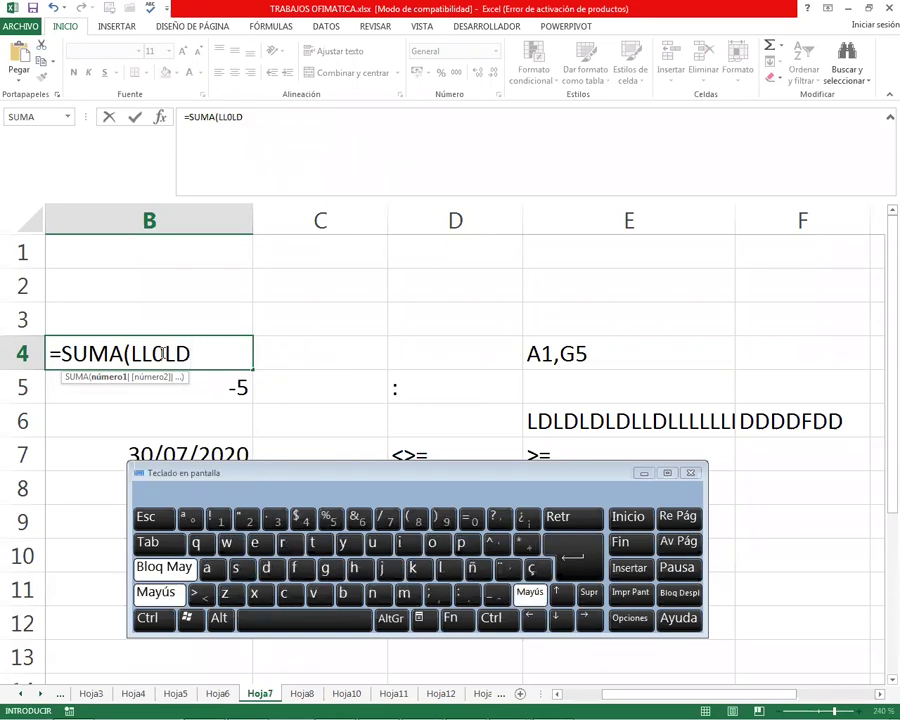
pyautogui.write(':KKDK')
pyautogui.press('Return')
pyautogui.click(160, 353)
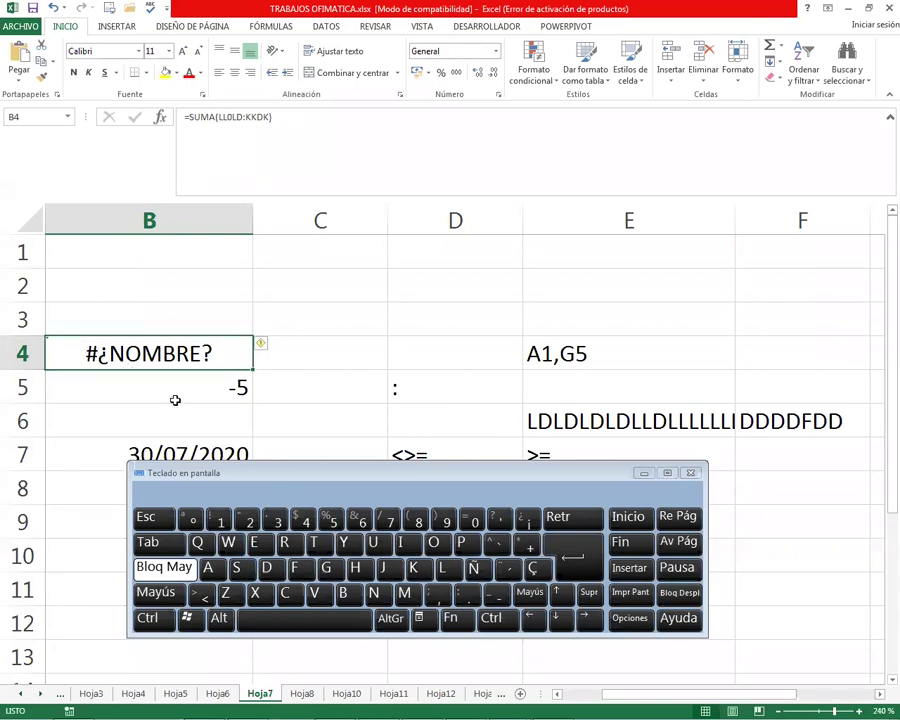
pyautogui.press('Delete')
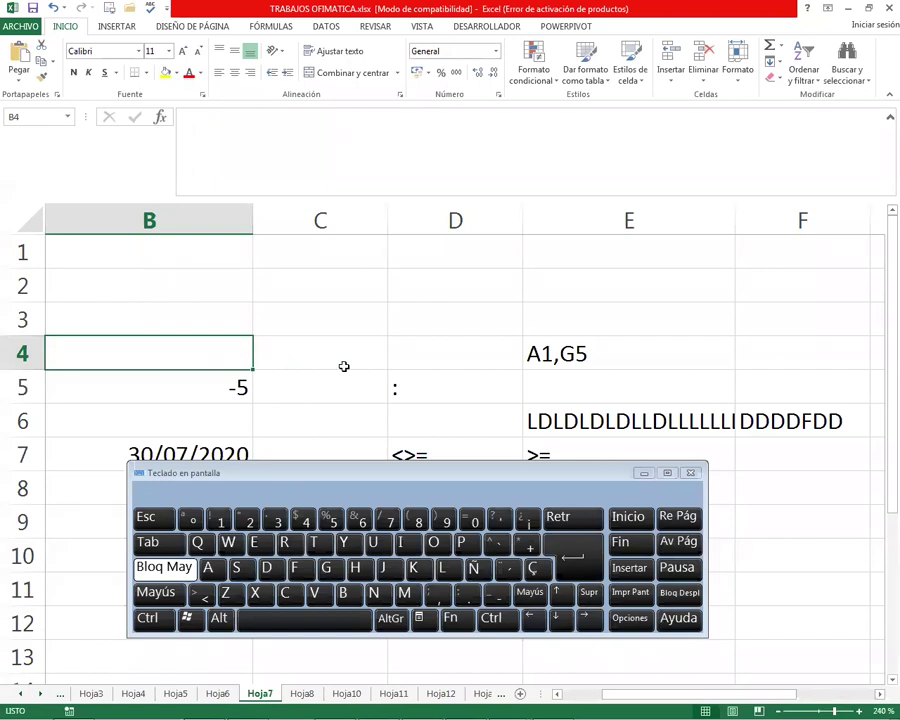
pyautogui.press('shift')
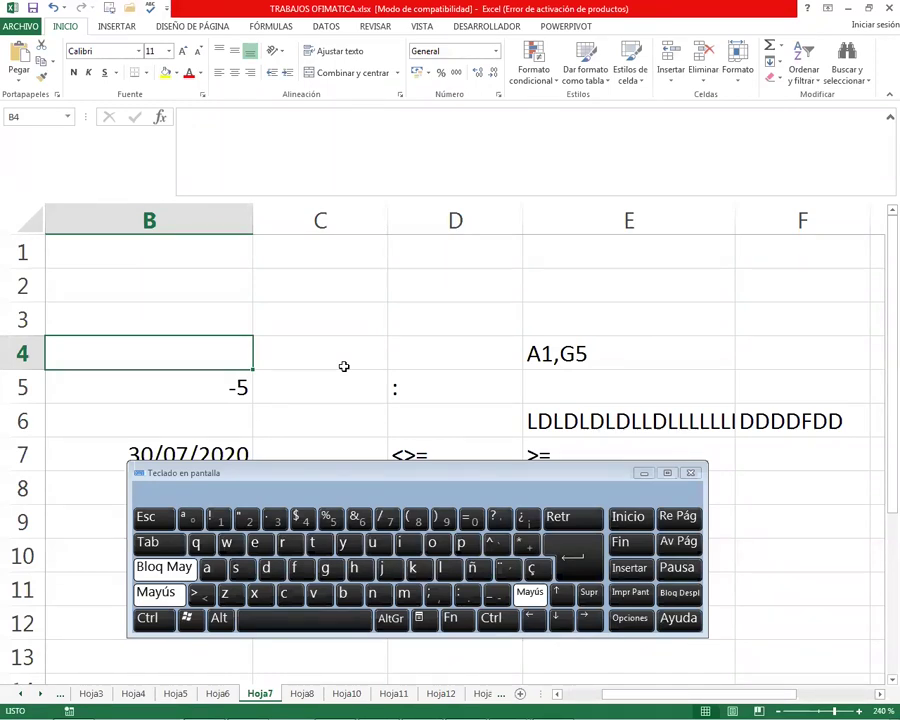
pyautogui.write('=(')
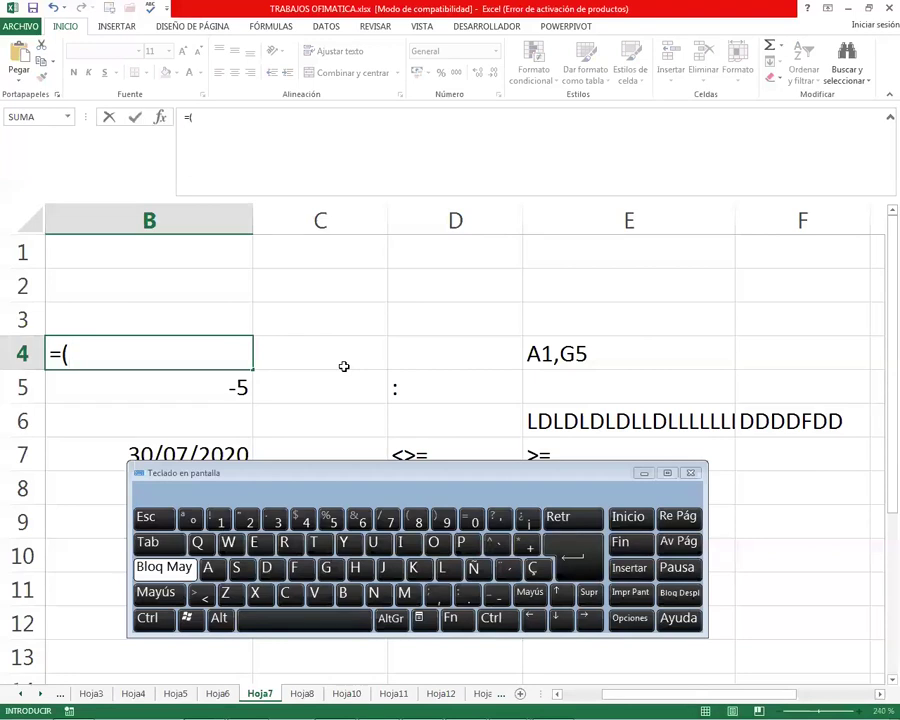
pyautogui.write('5')
pyautogui.press('Escape')
# Enter the number 5 in cell B1 and 6 in cell B2
pyautogui.click(181, 258)
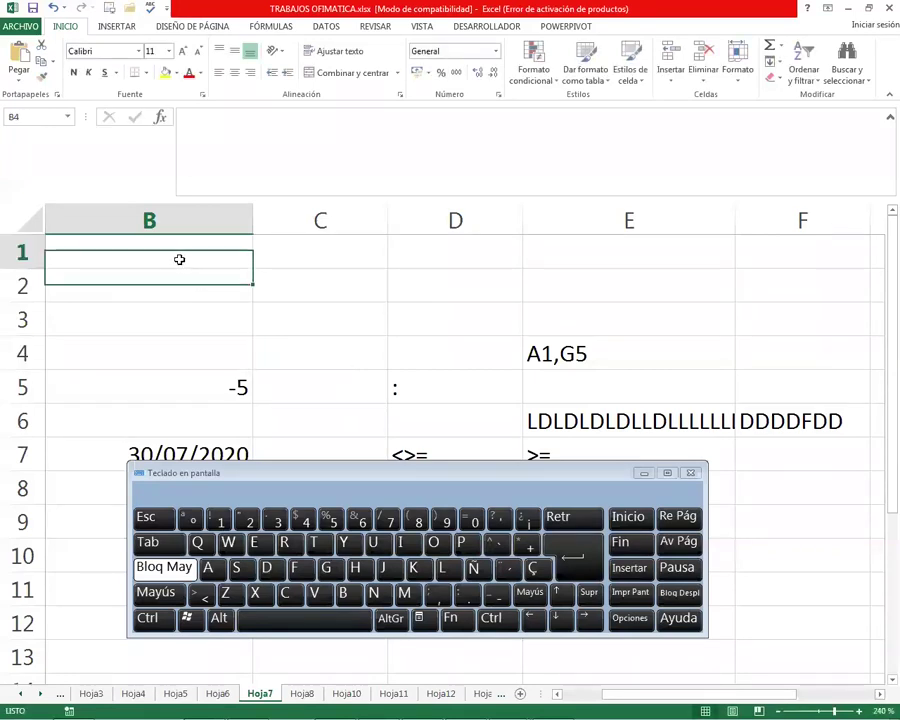
pyautogui.write('5')
pyautogui.press('Return')
pyautogui.write('6')
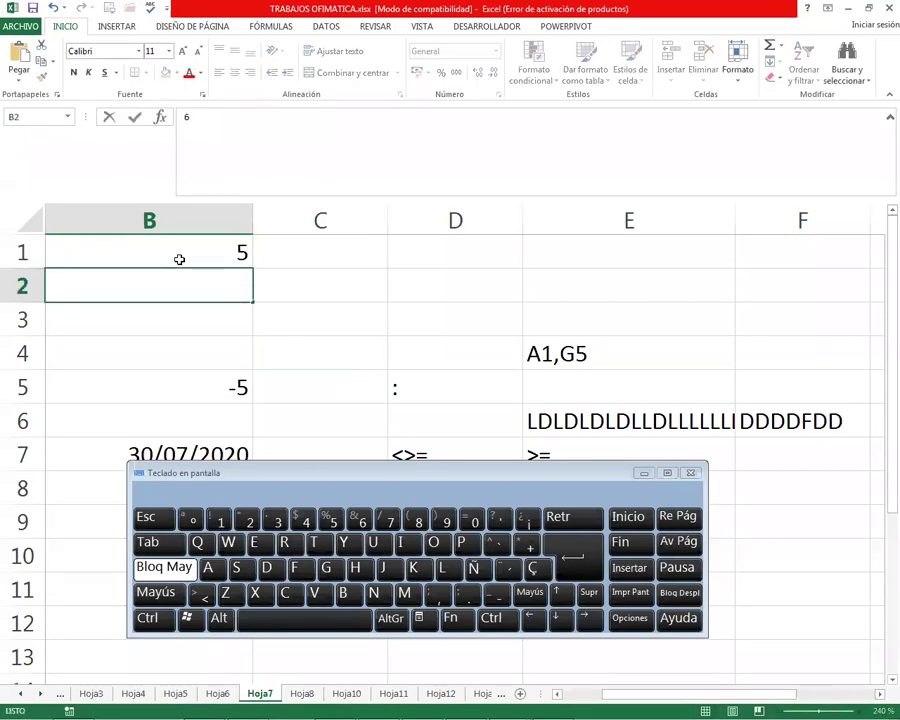
pyautogui.press('Return')
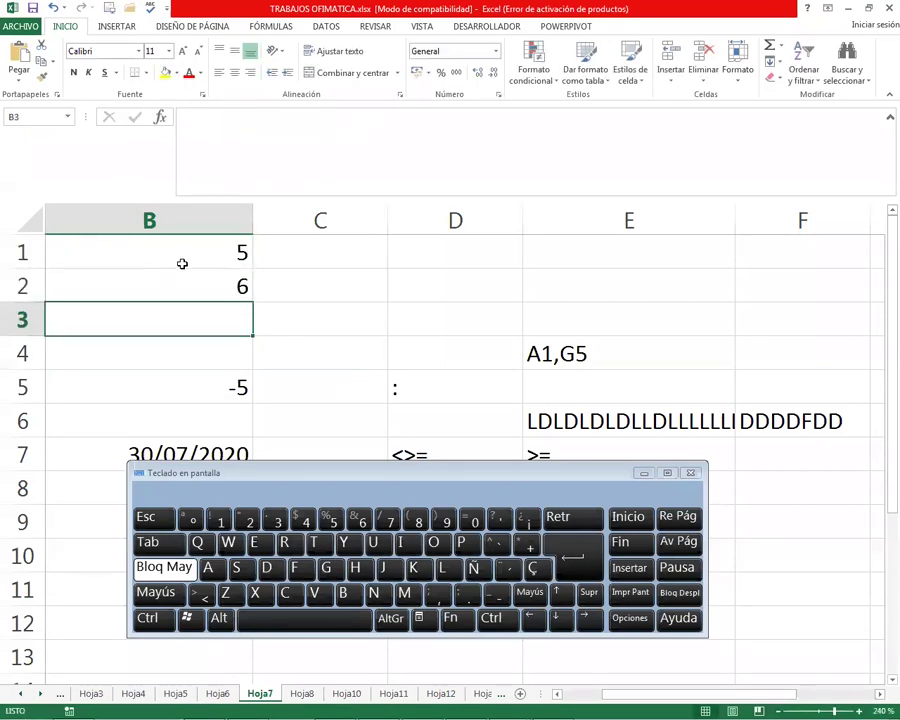
# Add the two numbers with the formula =(B1+B2) in cell B3
pyautogui.write('=(')
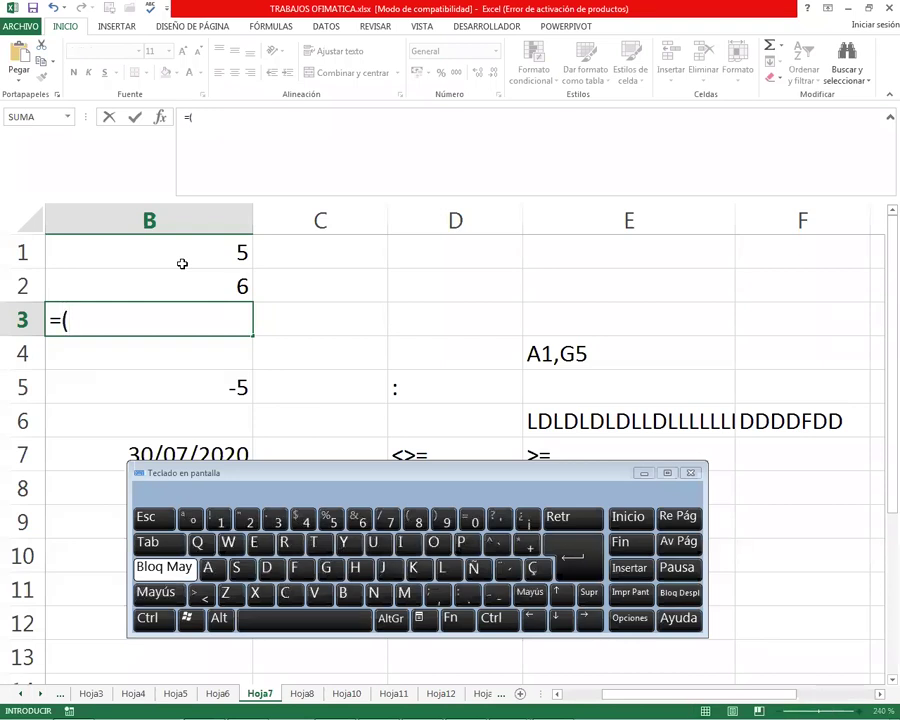
pyautogui.click(182, 262)
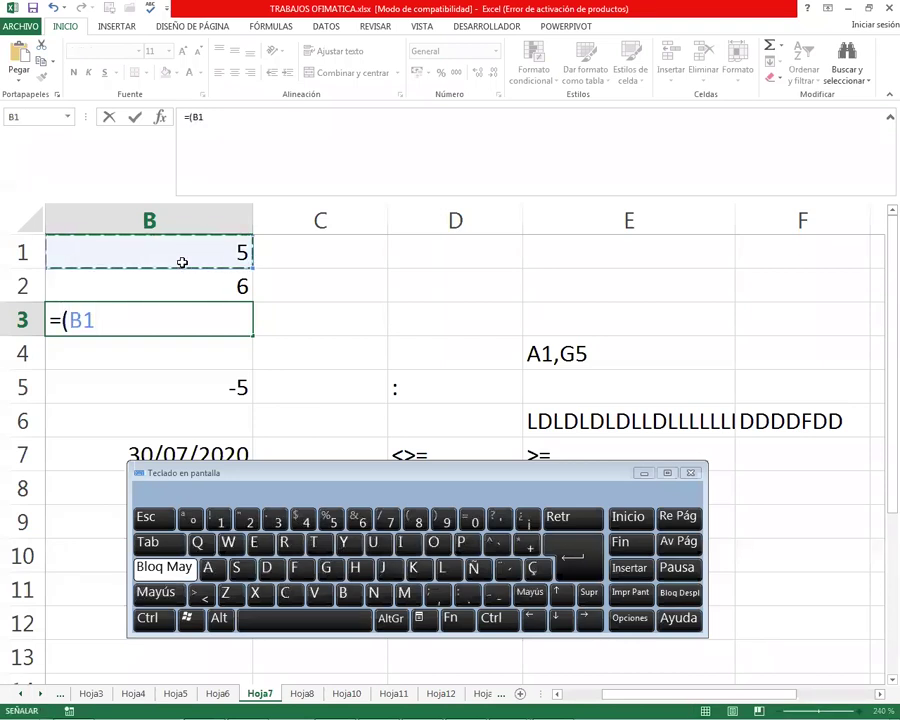
pyautogui.write('+')
pyautogui.click(183, 284)
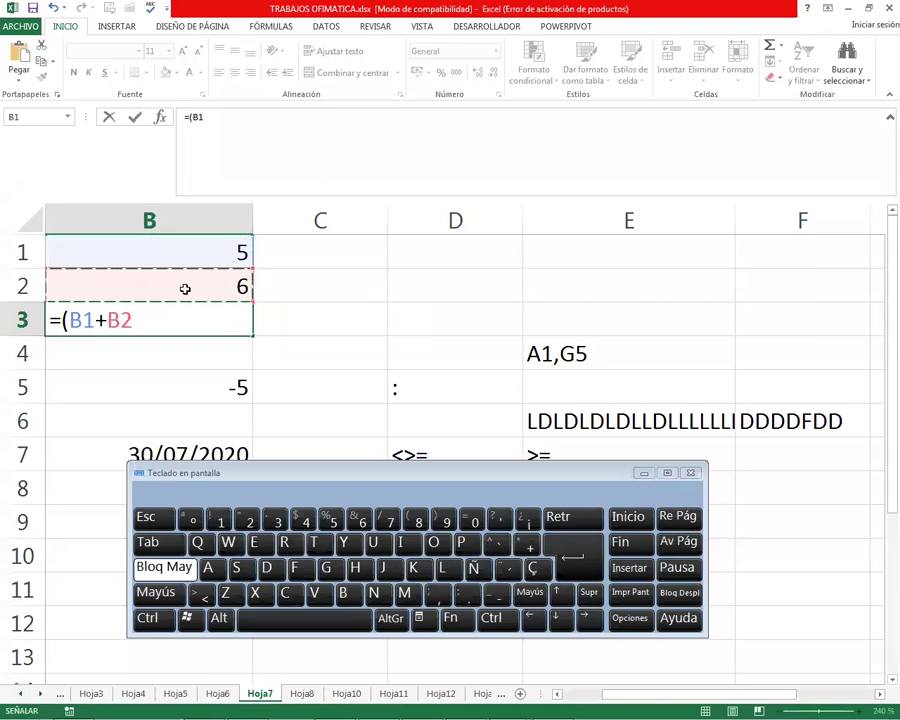
pyautogui.write(')')
pyautogui.press('Return')
# Compare the contents of cells B1 and B3 to tell a typed number from a formula
pyautogui.press('Up')
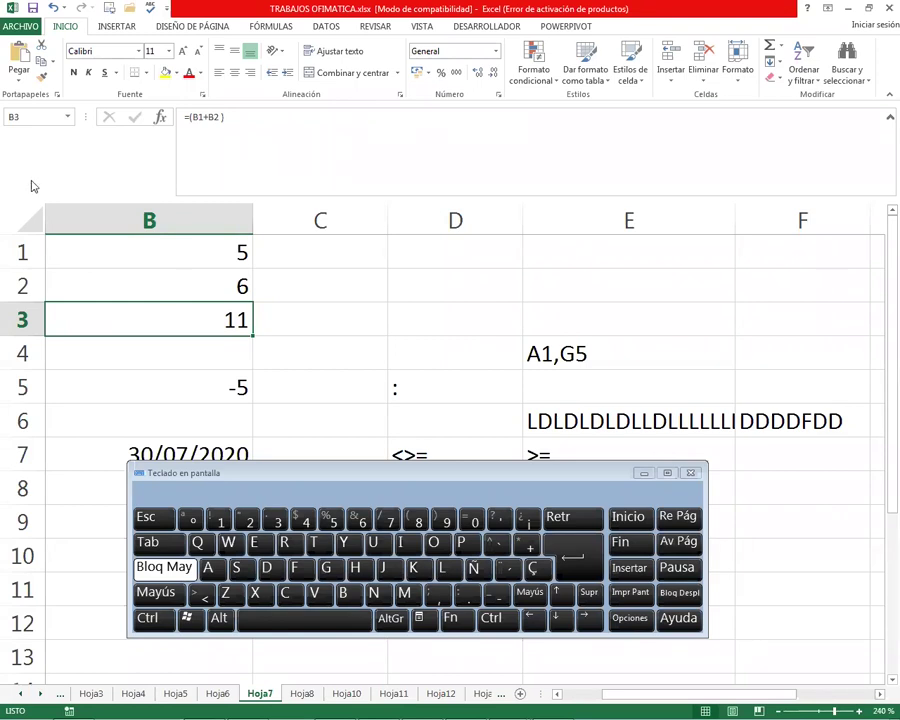
pyautogui.click(199, 247)
pyautogui.click(183, 319)
pyautogui.click(183, 249)
pyautogui.click(173, 319)
pyautogui.click(167, 251)
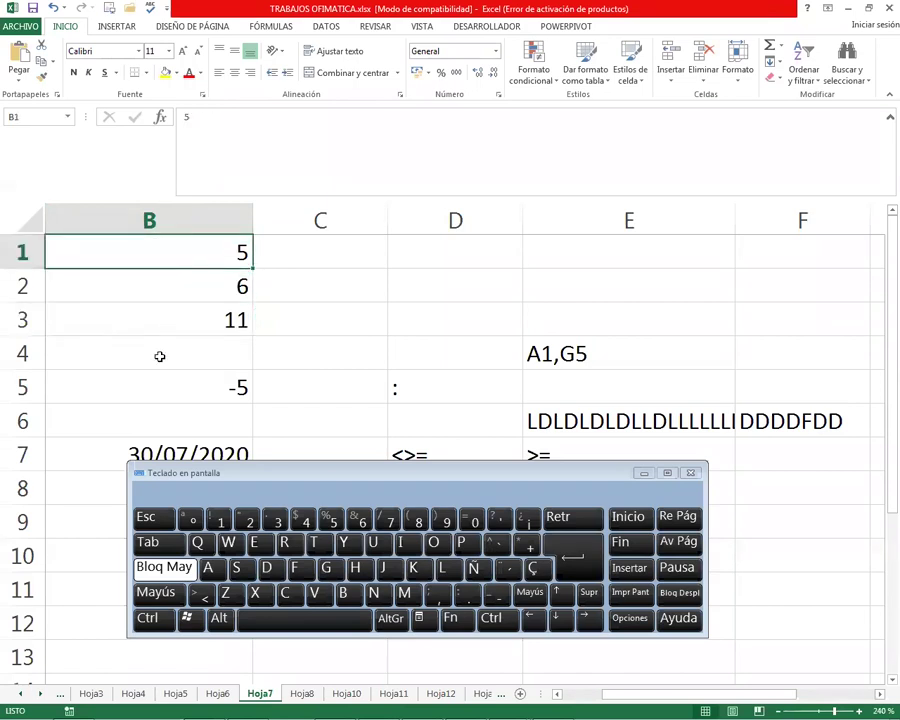
# Sum the three cells above with the formula =SUMA(B1:B3) in cell B4
pyautogui.click(158, 354)
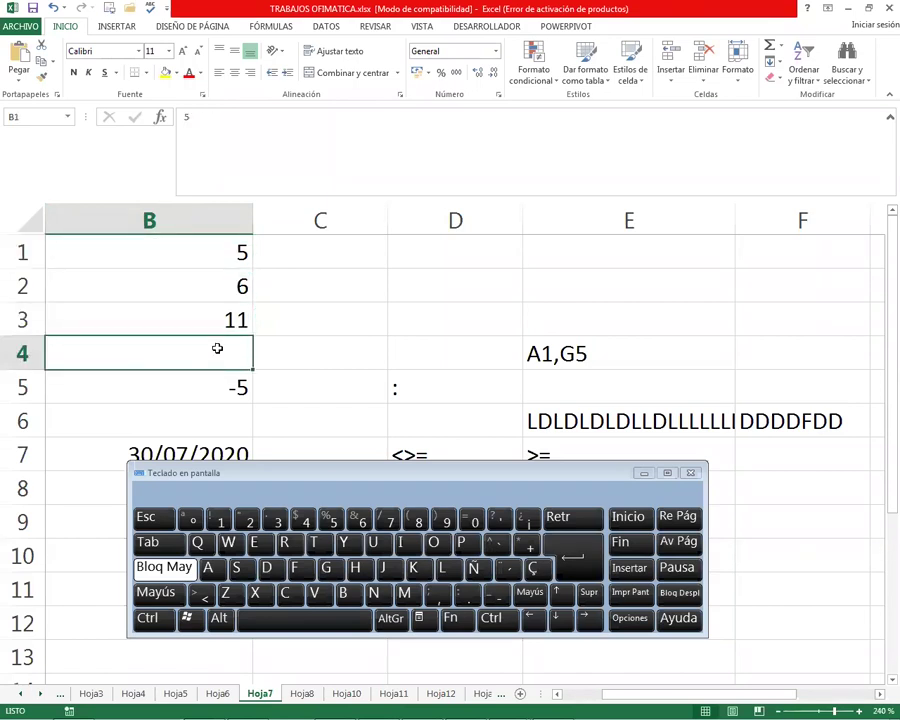
pyautogui.write('=SU')
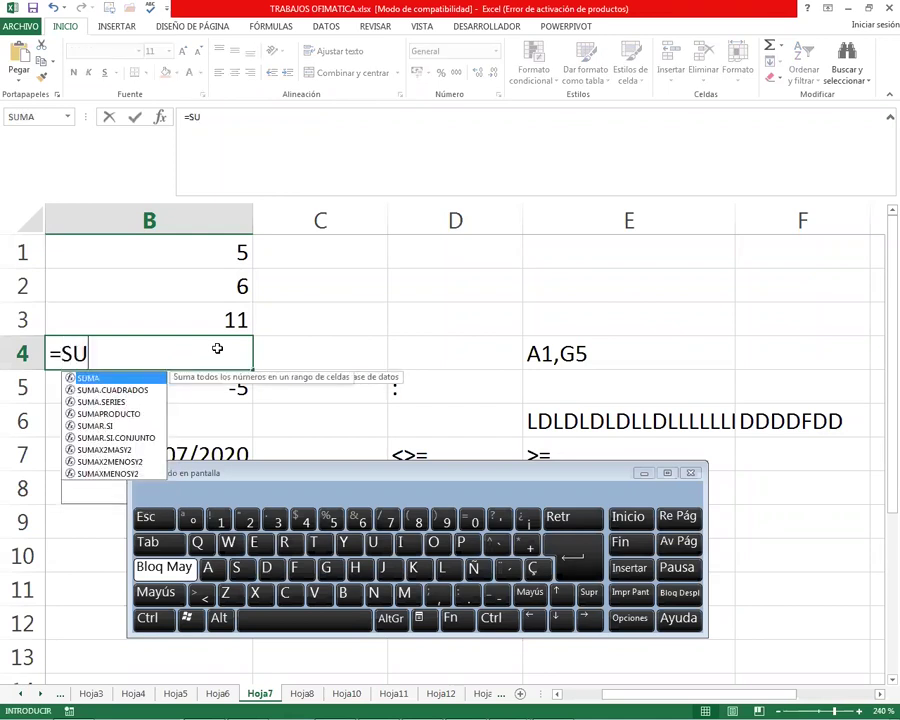
pyautogui.write('MA(')
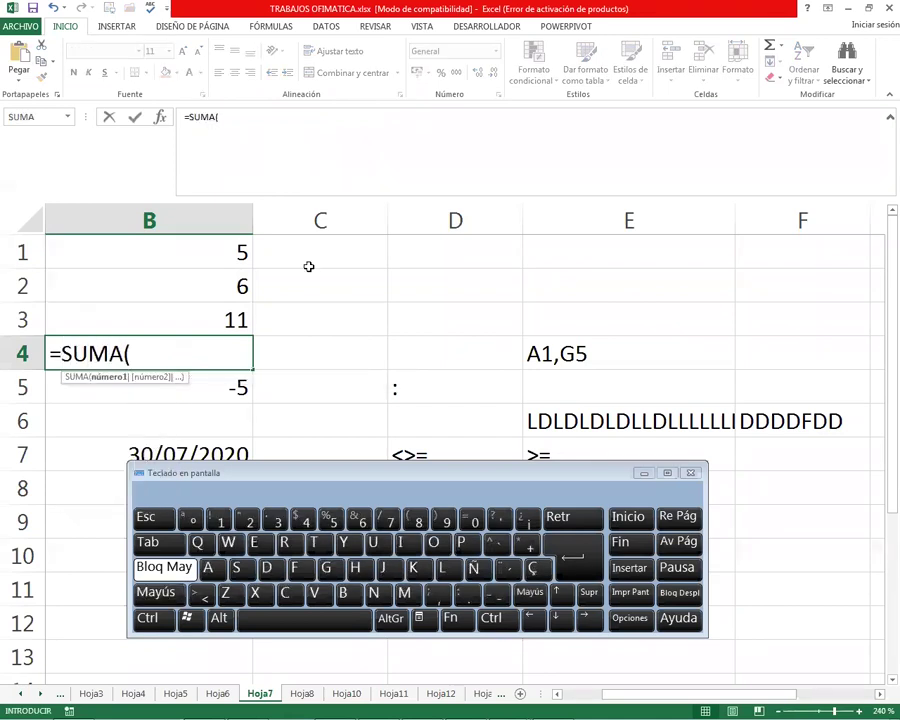
pyautogui.moveTo(192, 240); pyautogui.dragTo(191, 311)
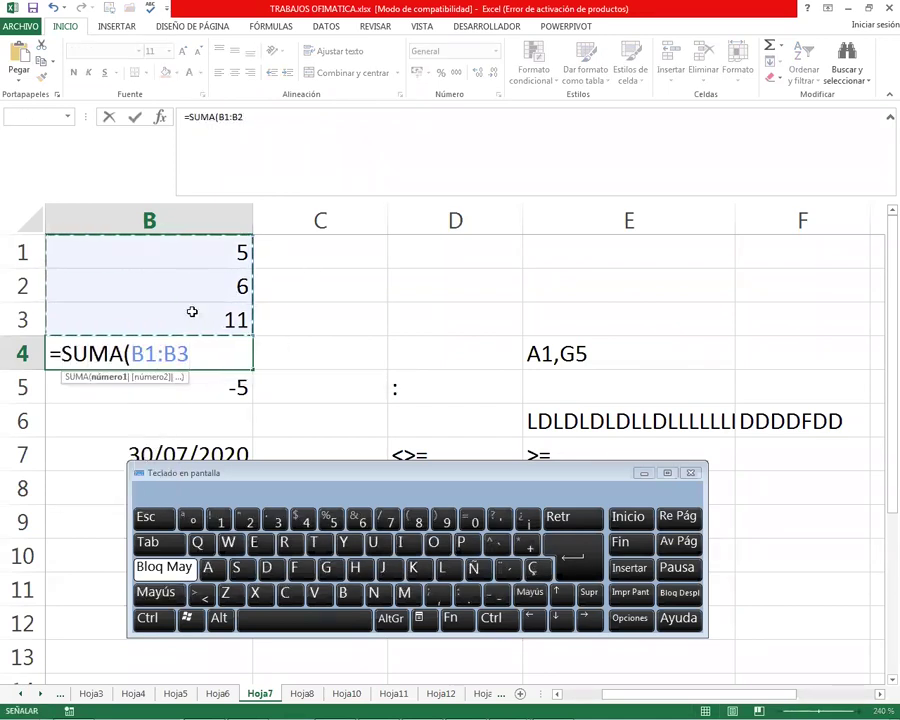
pyautogui.press('Return')
# Examine the function name and cell range of the formula in B4, leaving the formula unedited
pyautogui.press('Up')
pyautogui.press('F2')
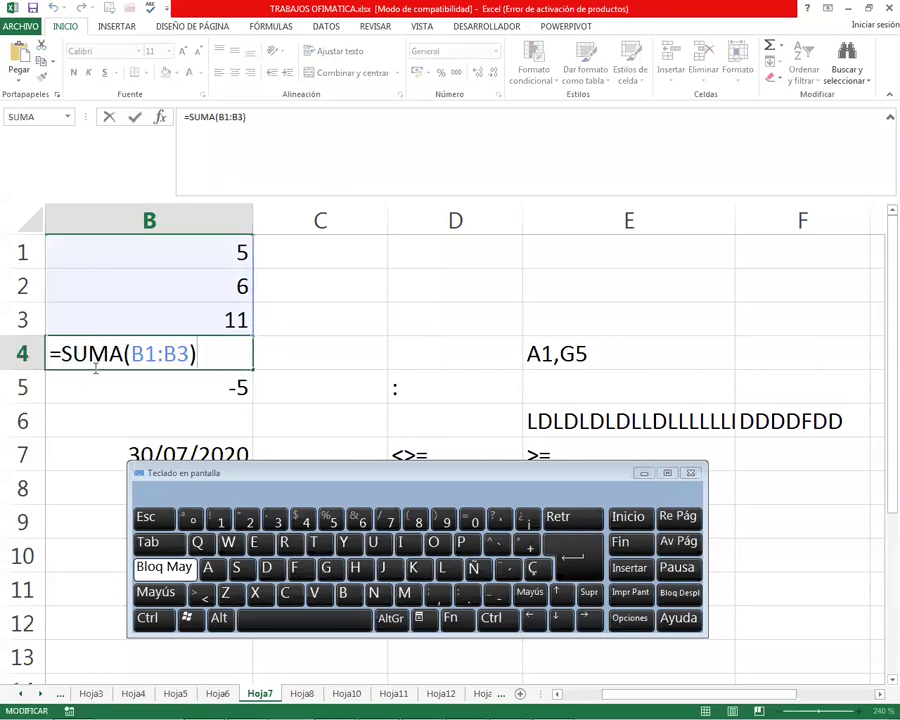
pyautogui.moveTo(61, 354); pyautogui.dragTo(123, 354)
pyautogui.click(232, 248)
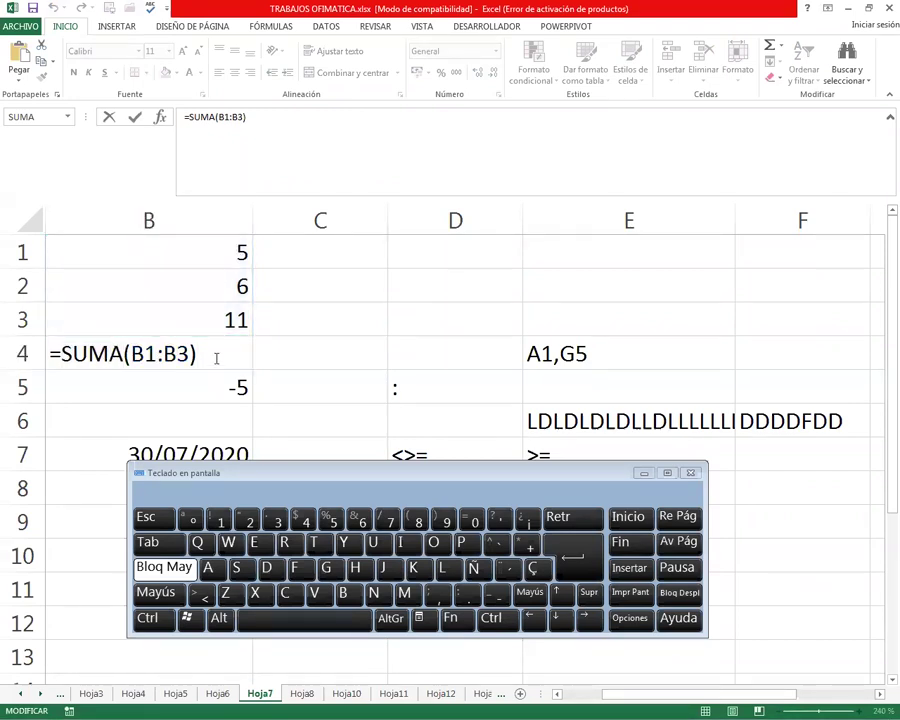
pyautogui.click(181, 396)
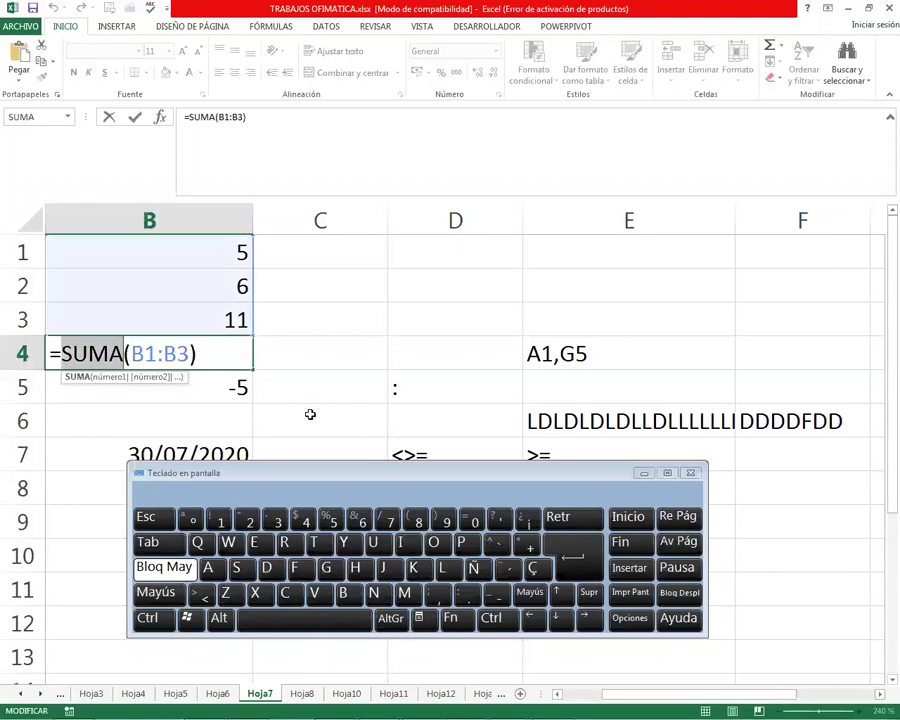
pyautogui.press('Escape')
pyautogui.click(196, 390)
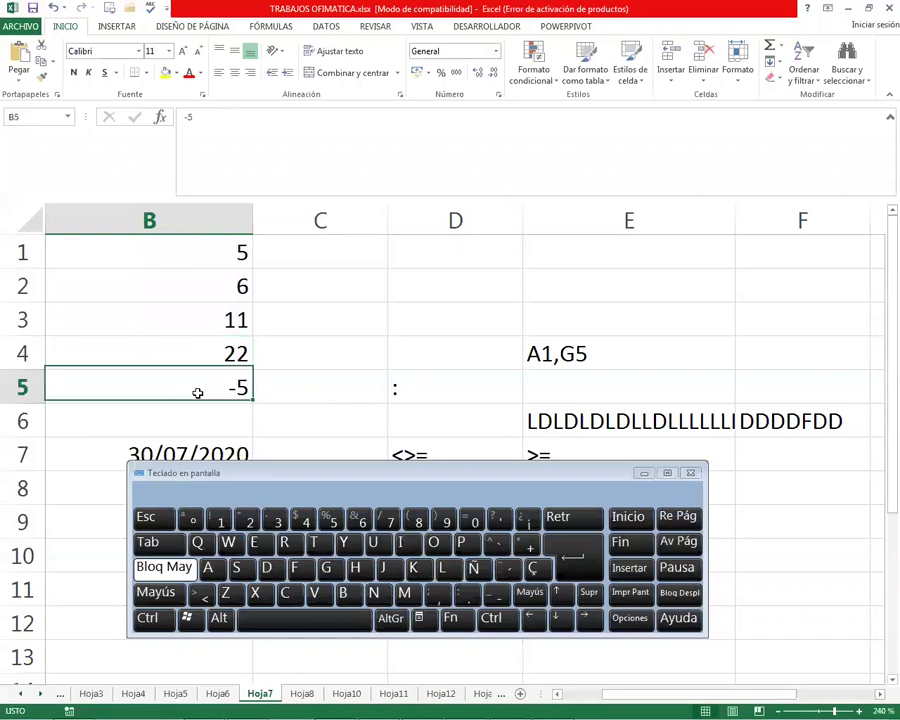
pyautogui.scroll(-1, 291, 376)
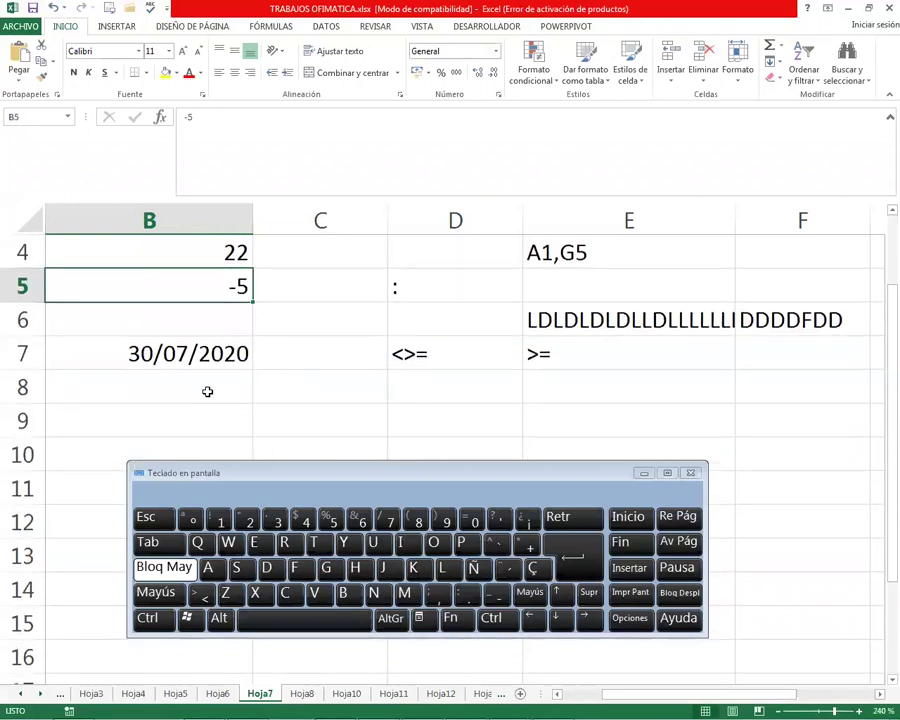
pyautogui.scroll(-1, 207, 413)
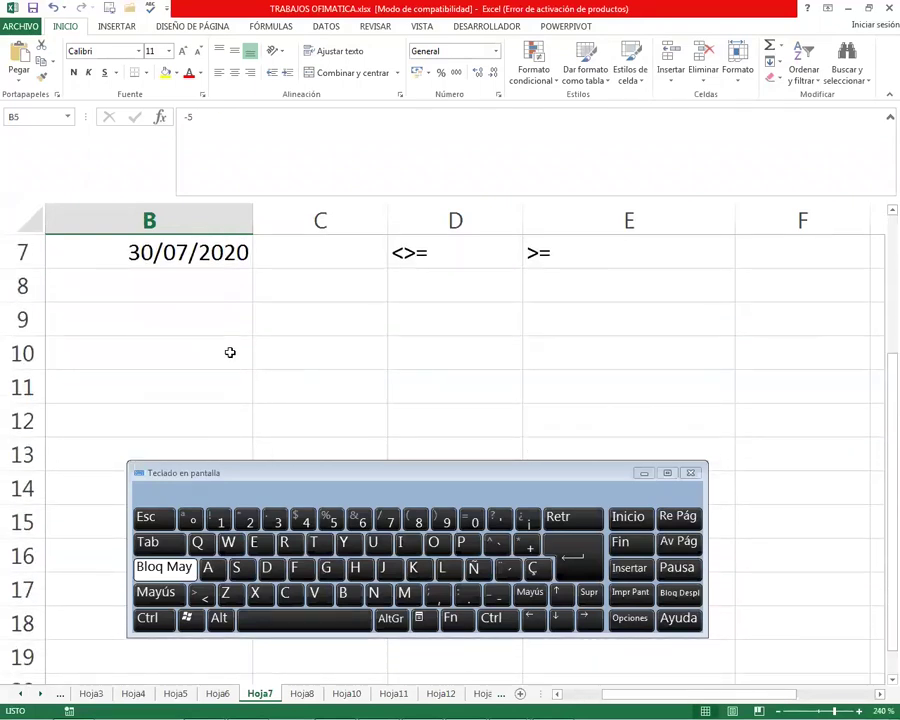